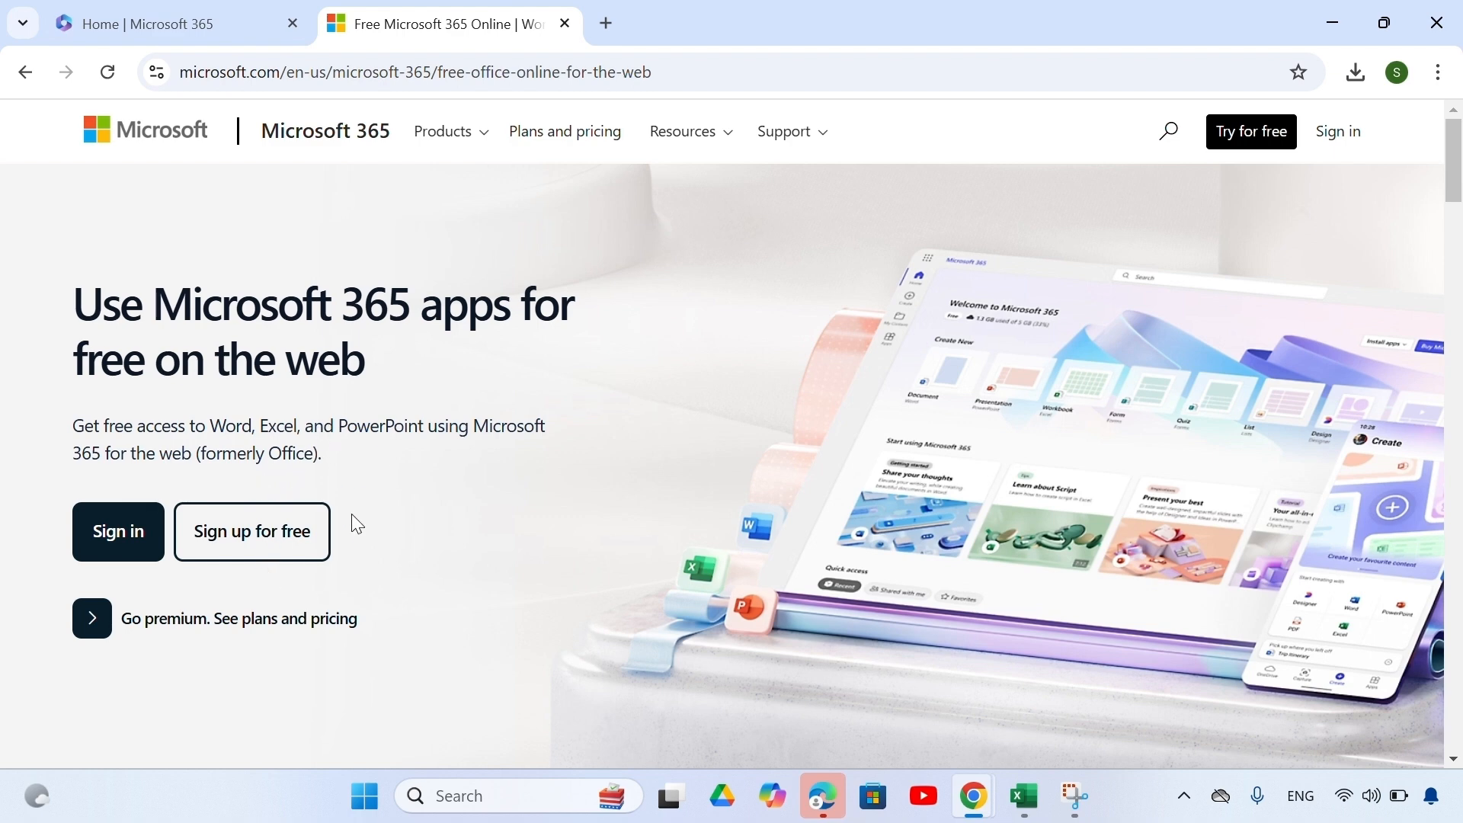
# - Open the free Microsoft 365 sign-up page, and look over the Microsoft 365 home and Apps pages
pyautogui.click(320, 533)
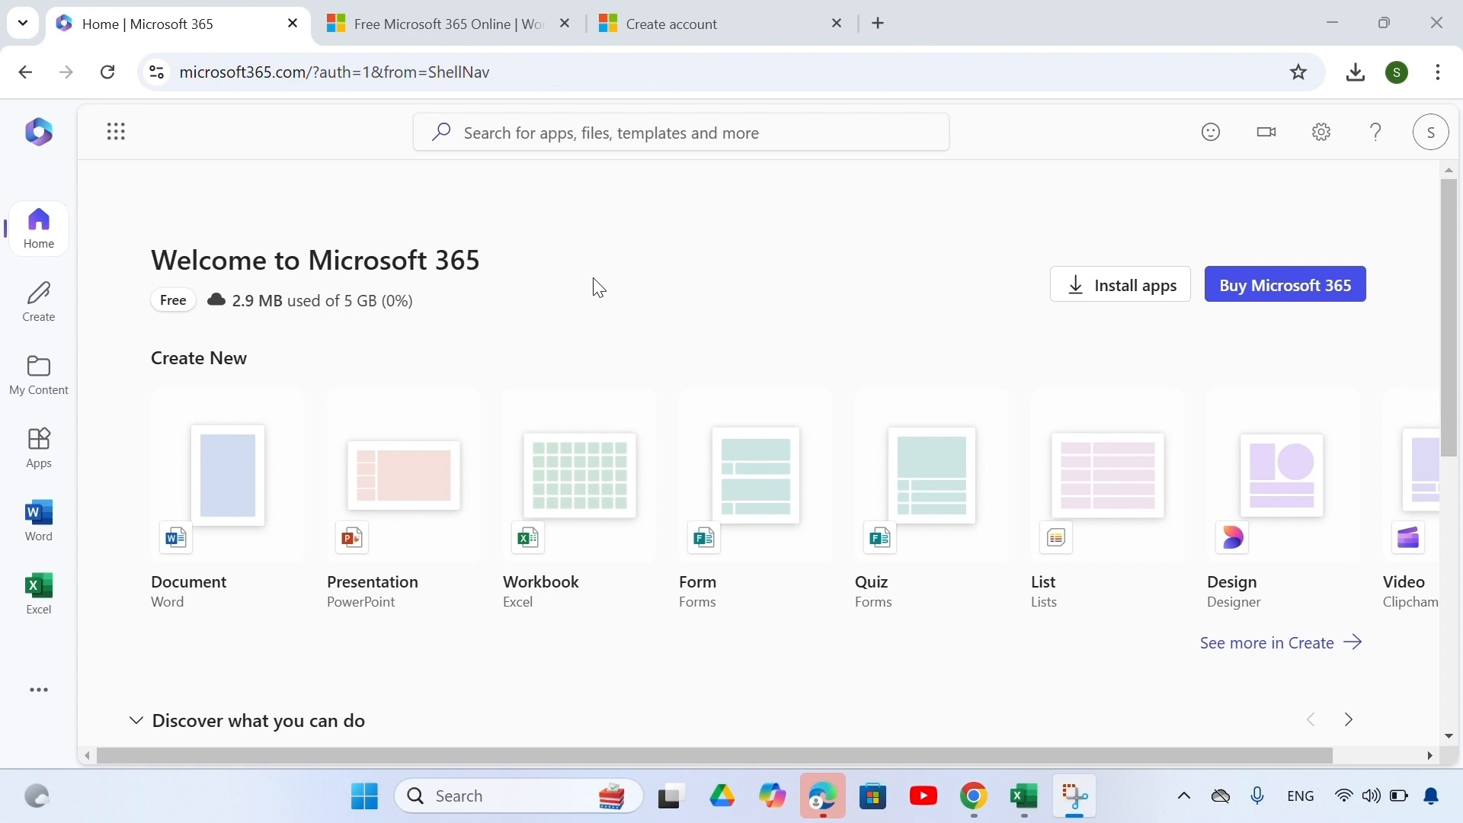
pyautogui.scroll(-5, 598, 288)
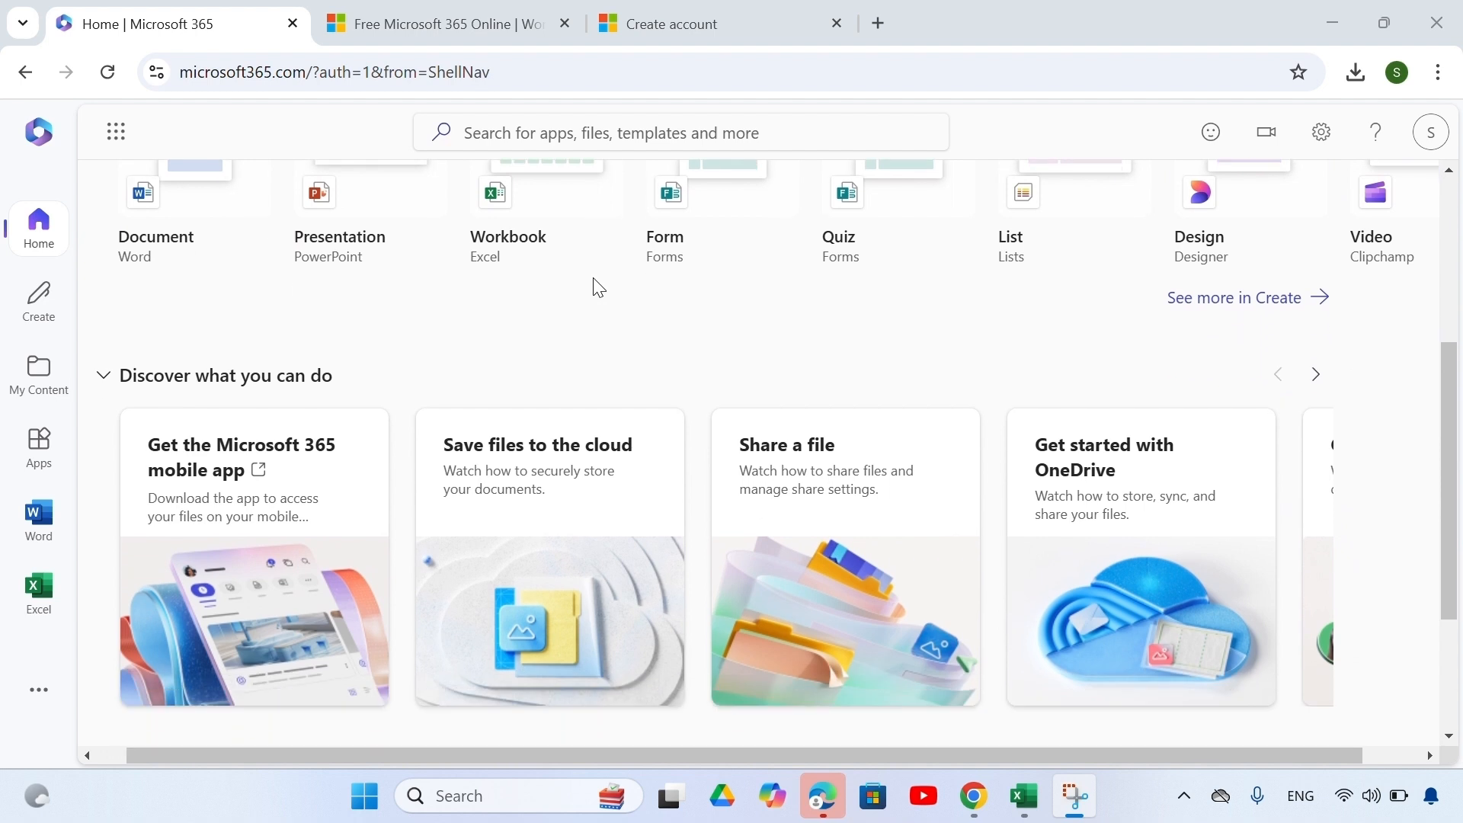
pyautogui.scroll(-3, 598, 288)
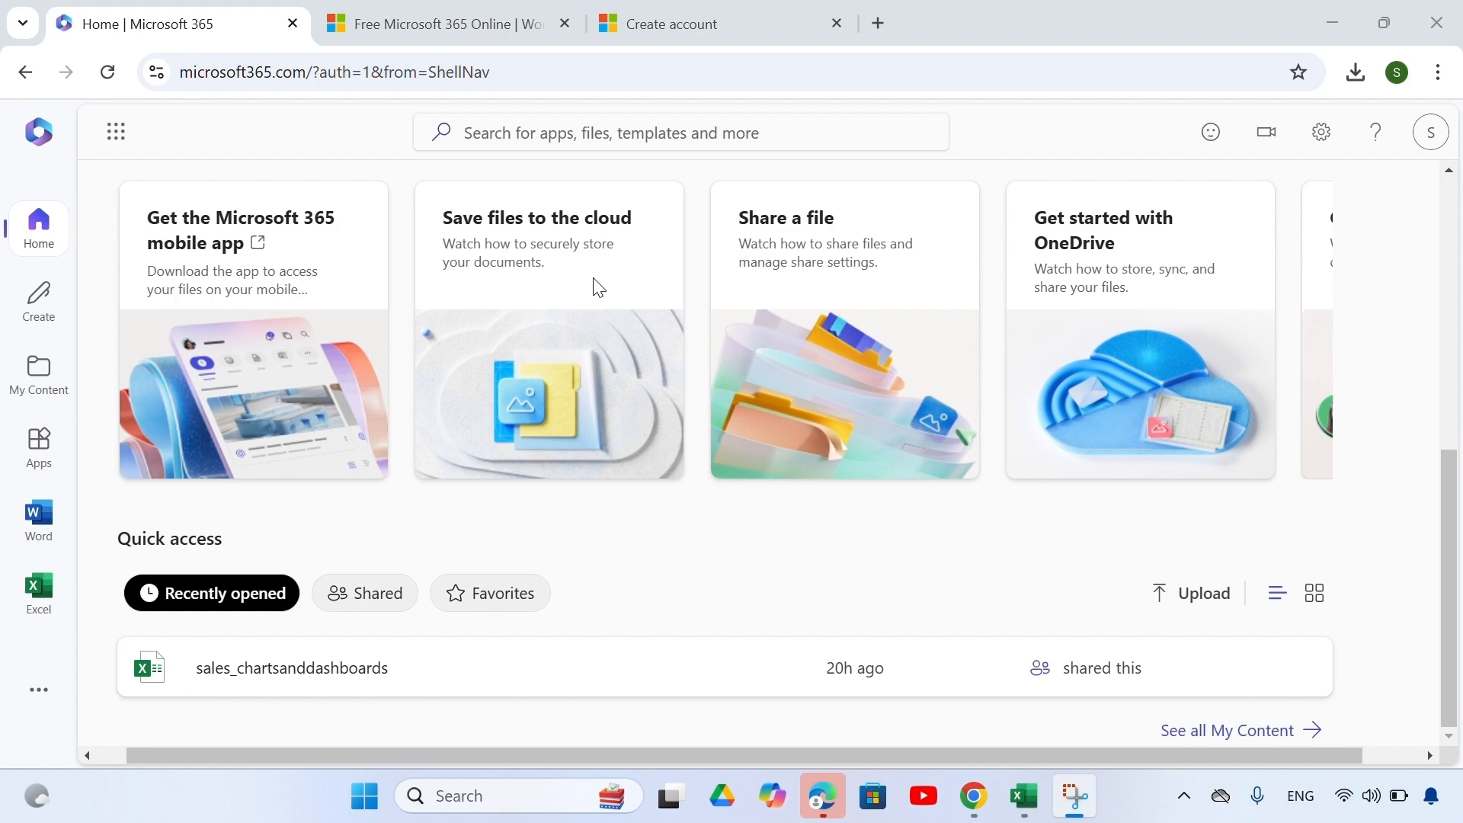
pyautogui.click(45, 461)
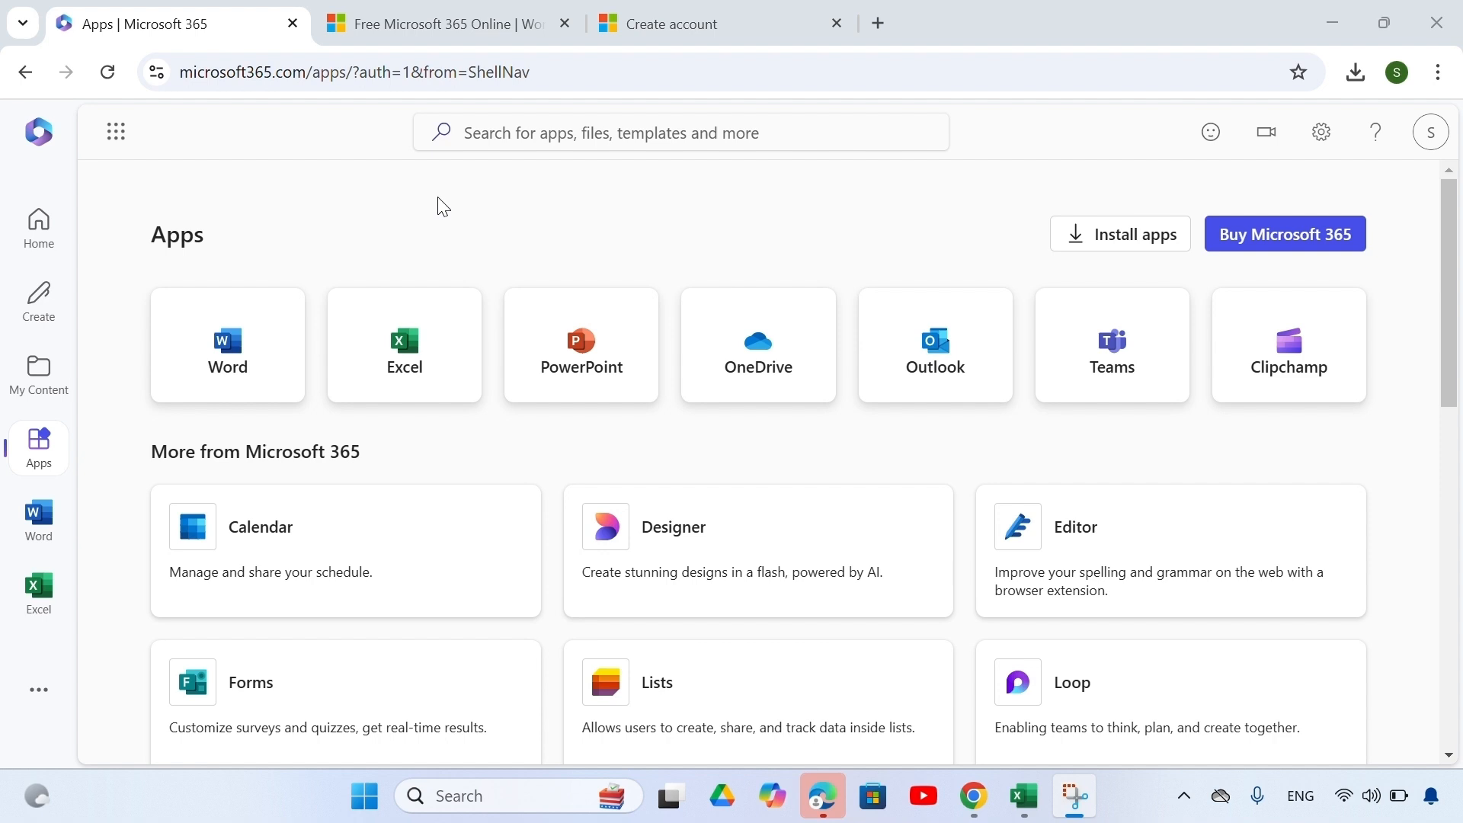
# - Open the sales_chartsanddashboards workbook from My Content
pyautogui.click(41, 379)
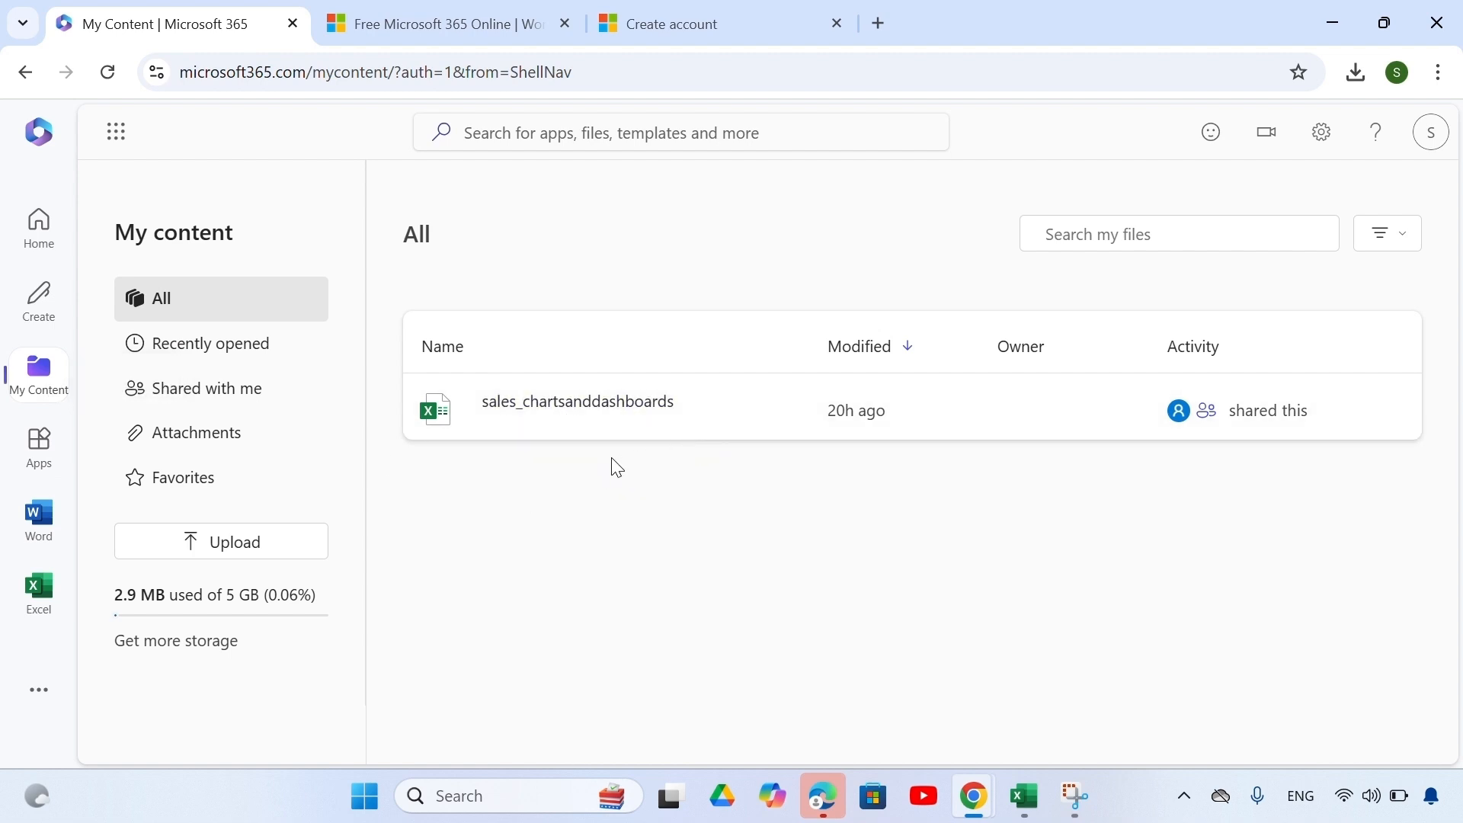
pyautogui.click(661, 433)
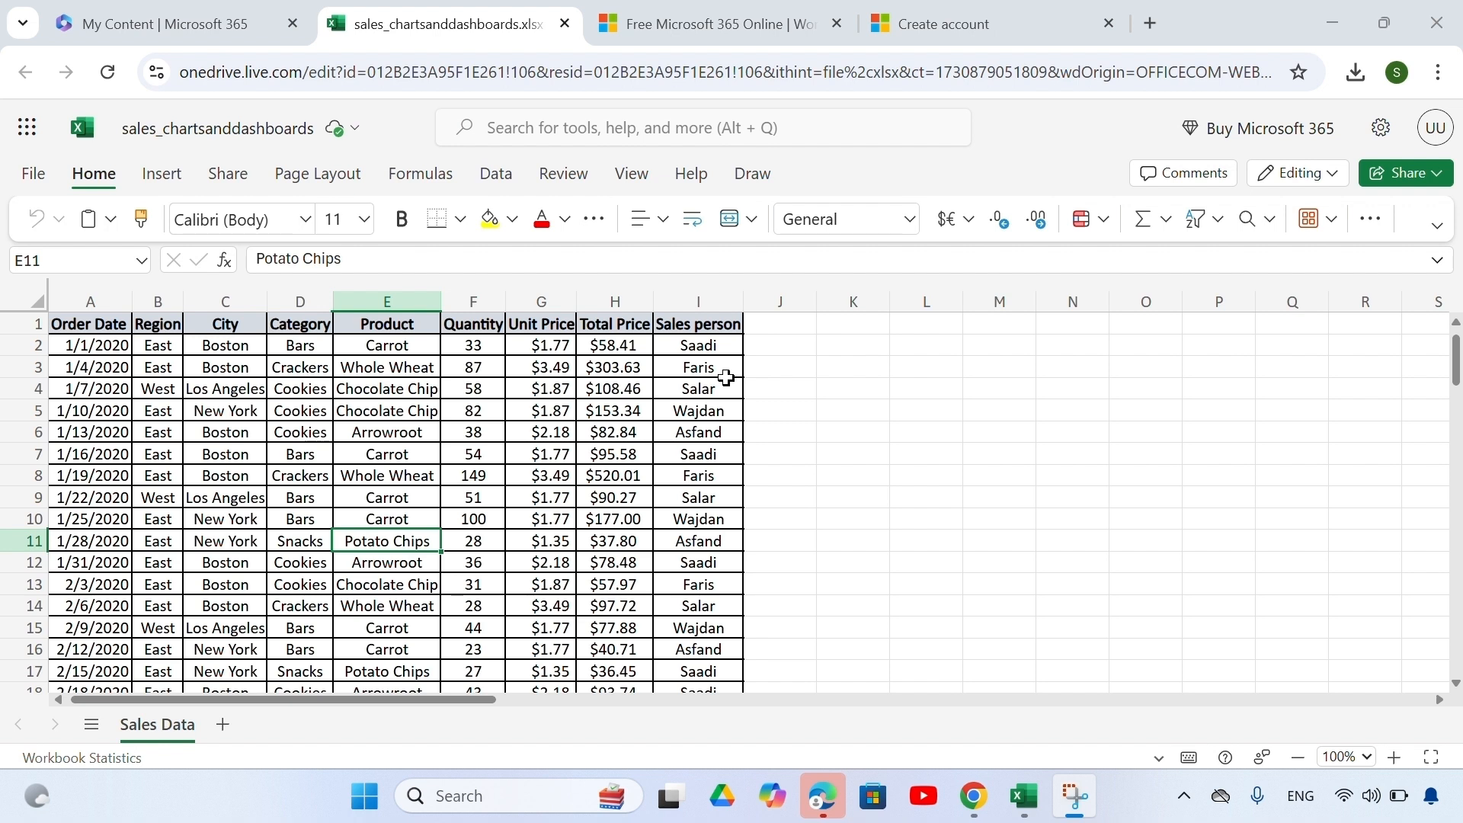
# - Select the whole sales data range A1:I123 and fit its column widths to the contents
pyautogui.hotkey('ctrl', 'Up')
pyautogui.press('Left')
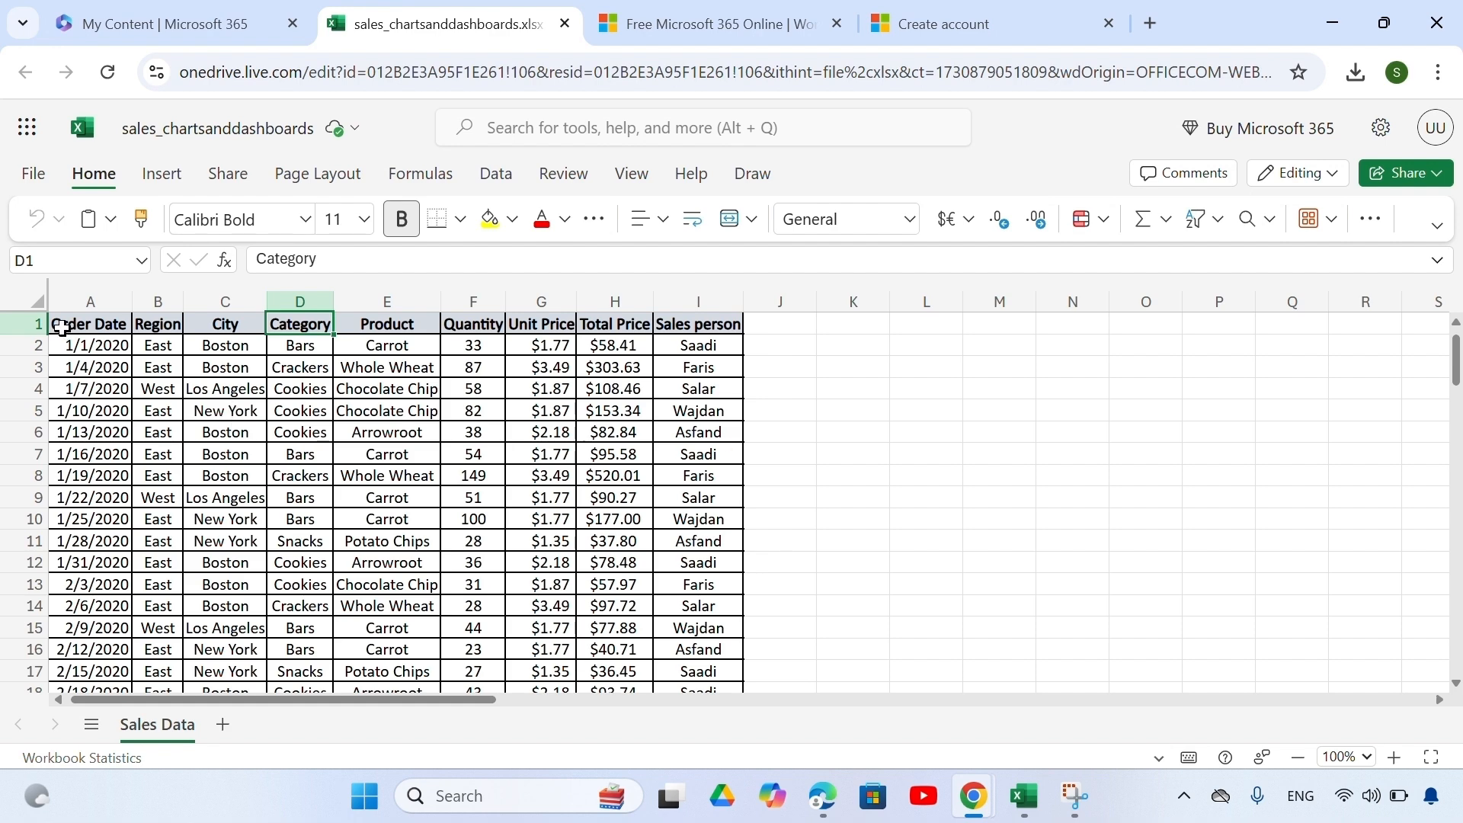
pyautogui.moveTo(58, 323); pyautogui.dragTo(724, 446)
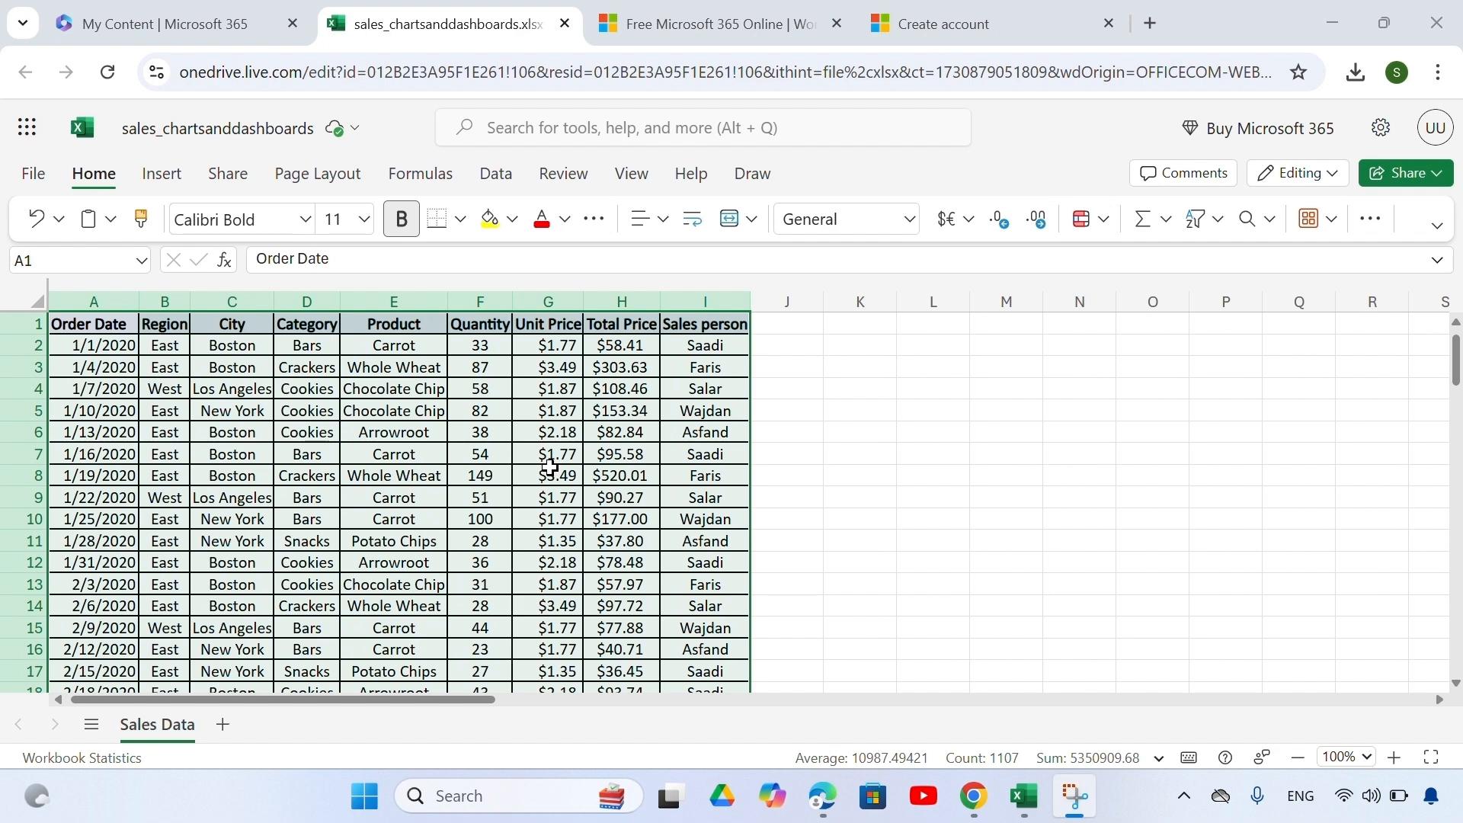
# - Convert the sales data range A1:I123 into a table with headers
pyautogui.click(386, 579)
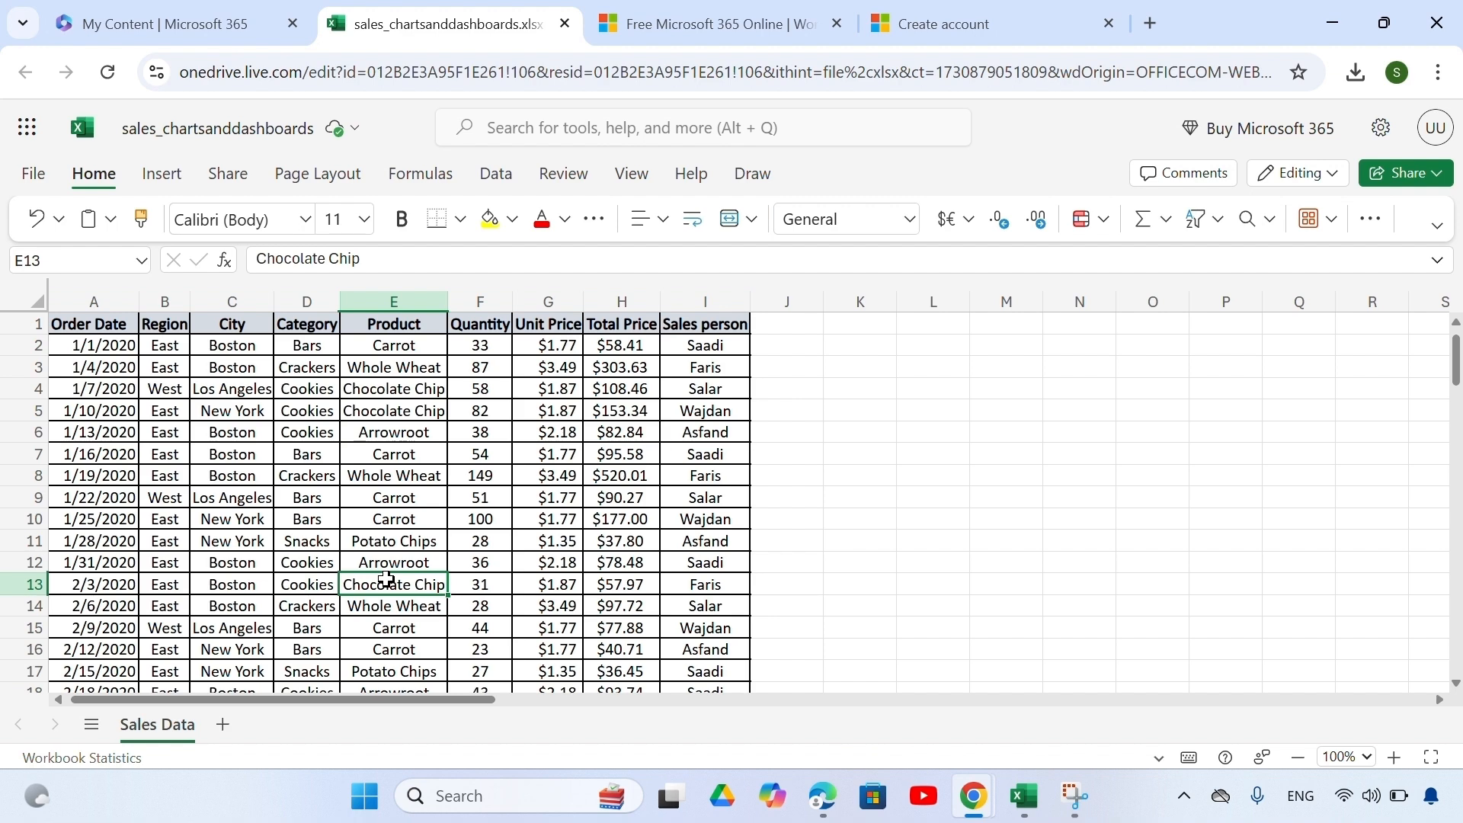
pyautogui.hotkey('ctrl', 'a')
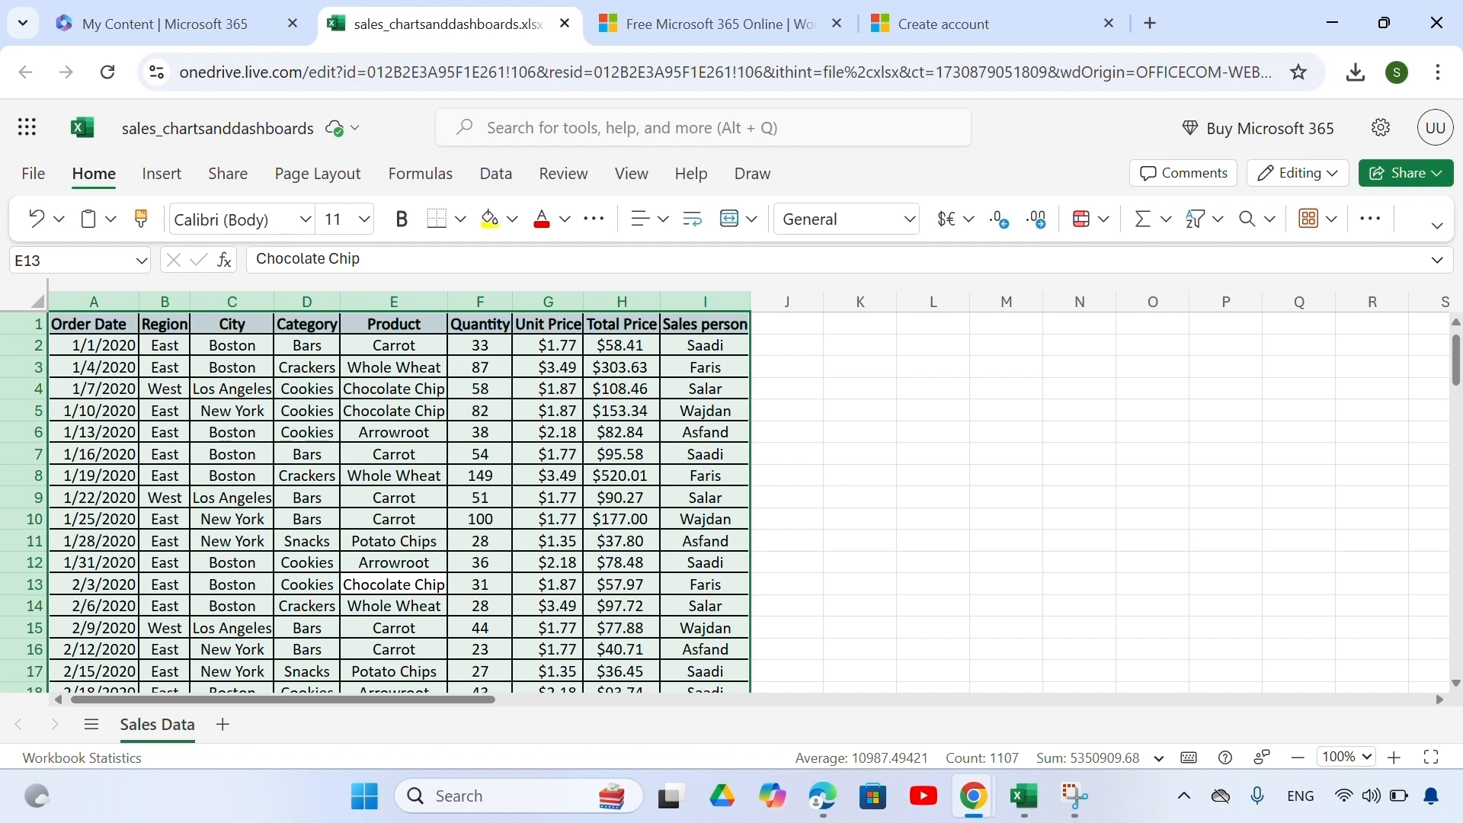
pyautogui.click(162, 173)
pyautogui.click(187, 219)
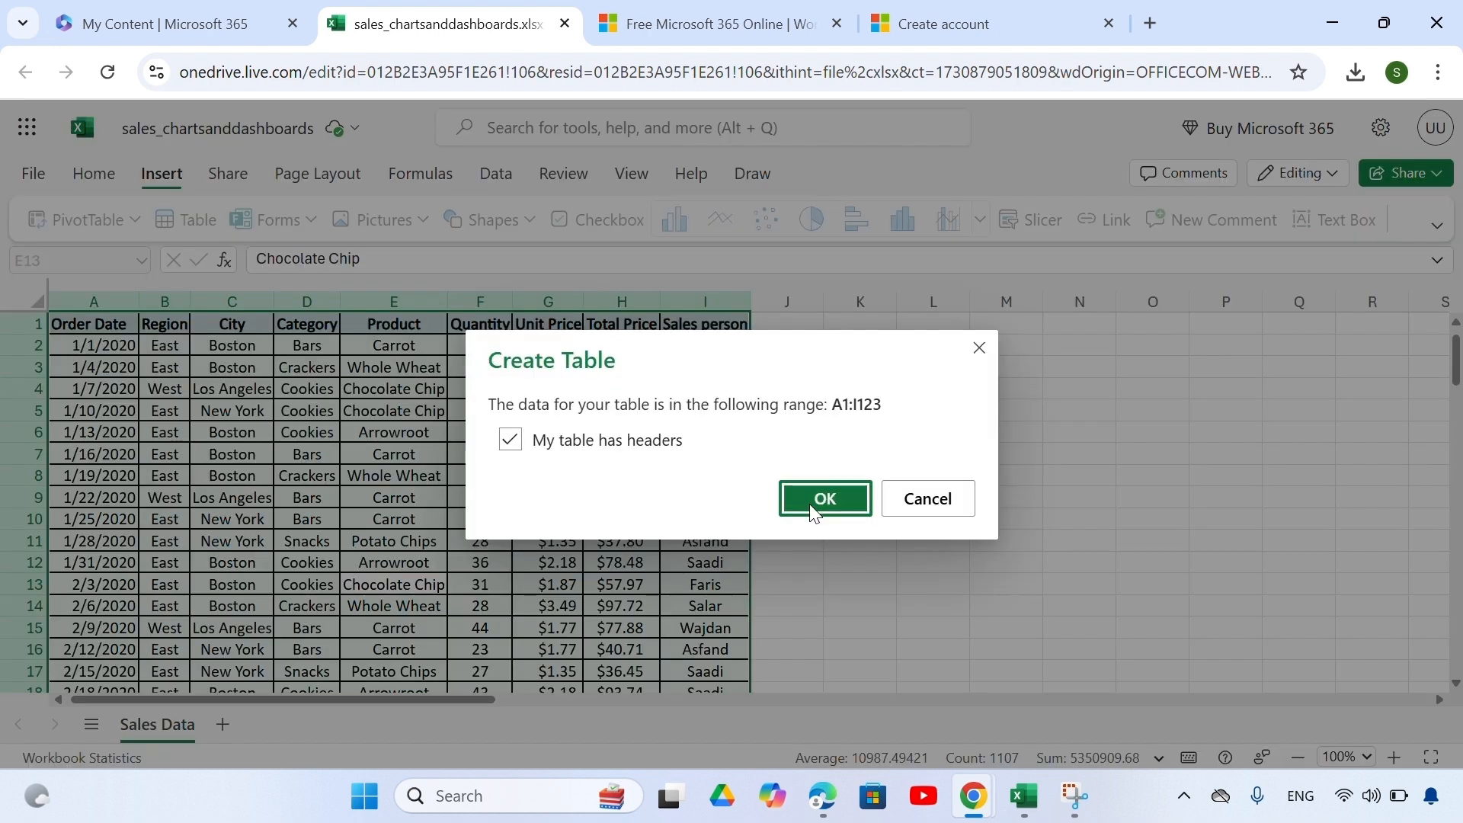
pyautogui.click(820, 498)
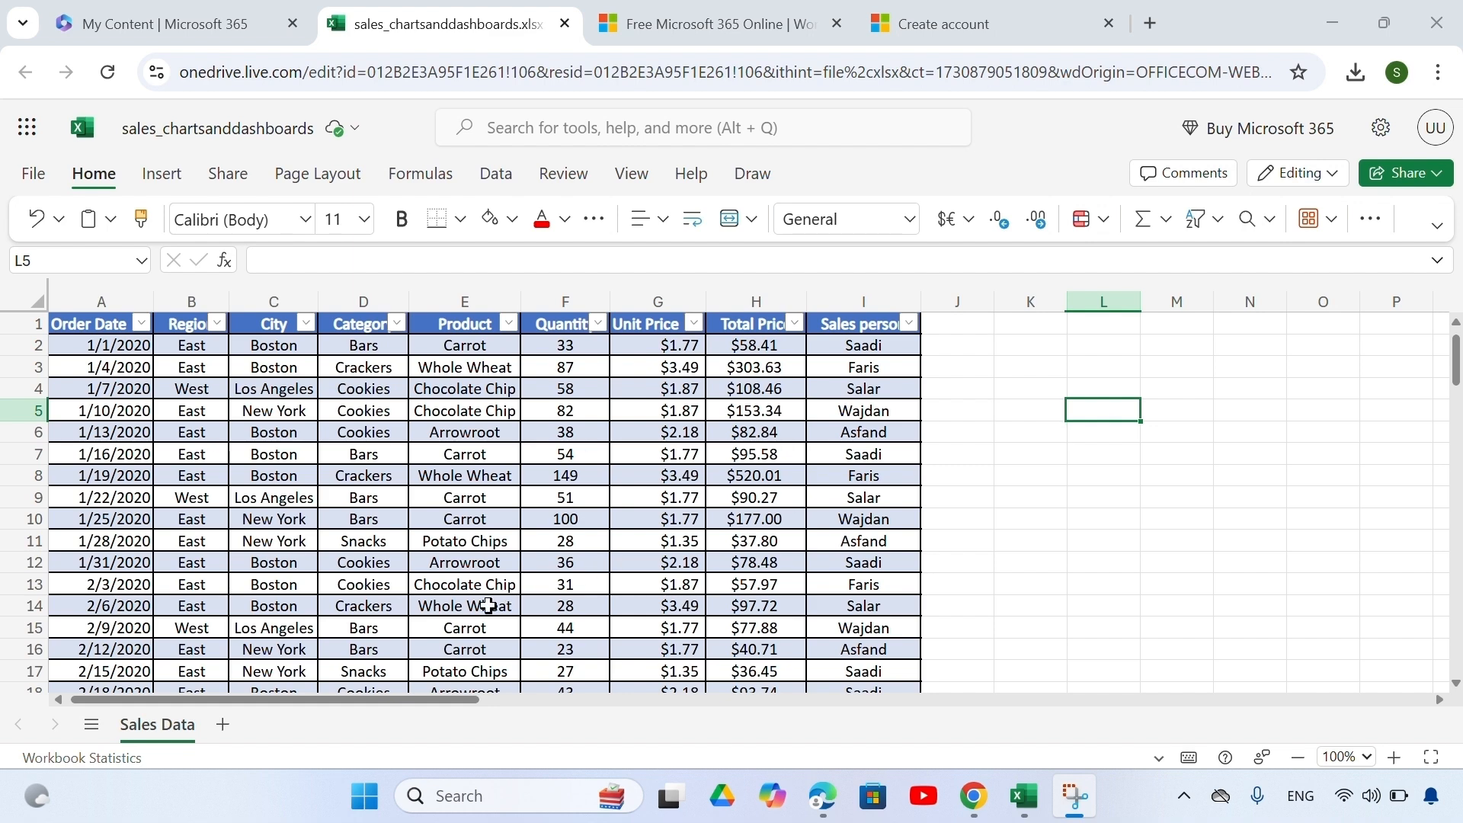
# - Look through the rows of the new sales table
pyautogui.scroll(-5, 489, 605)
pyautogui.scroll(-3, 488, 605)
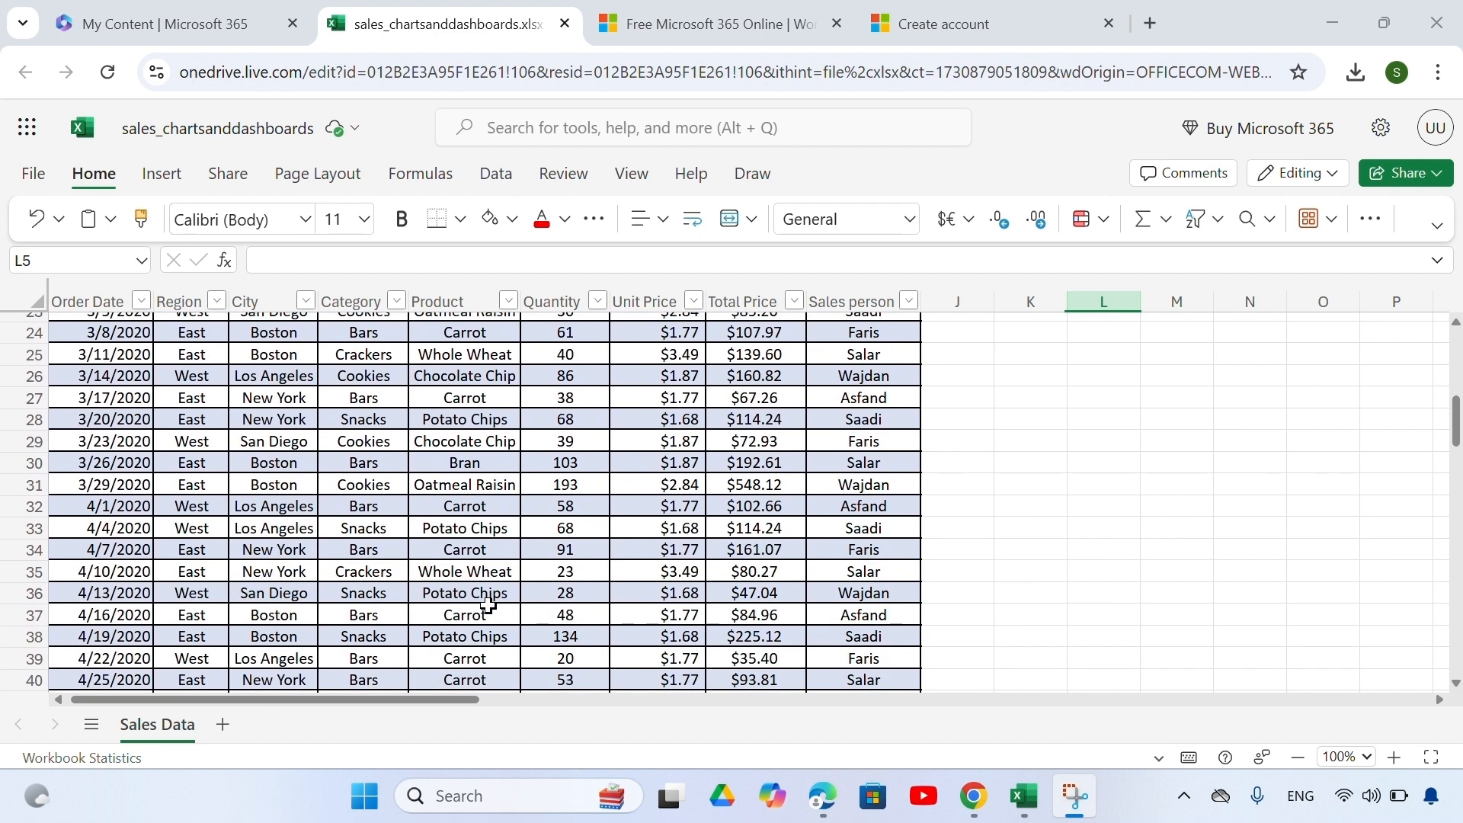
pyautogui.scroll(-2, 488, 604)
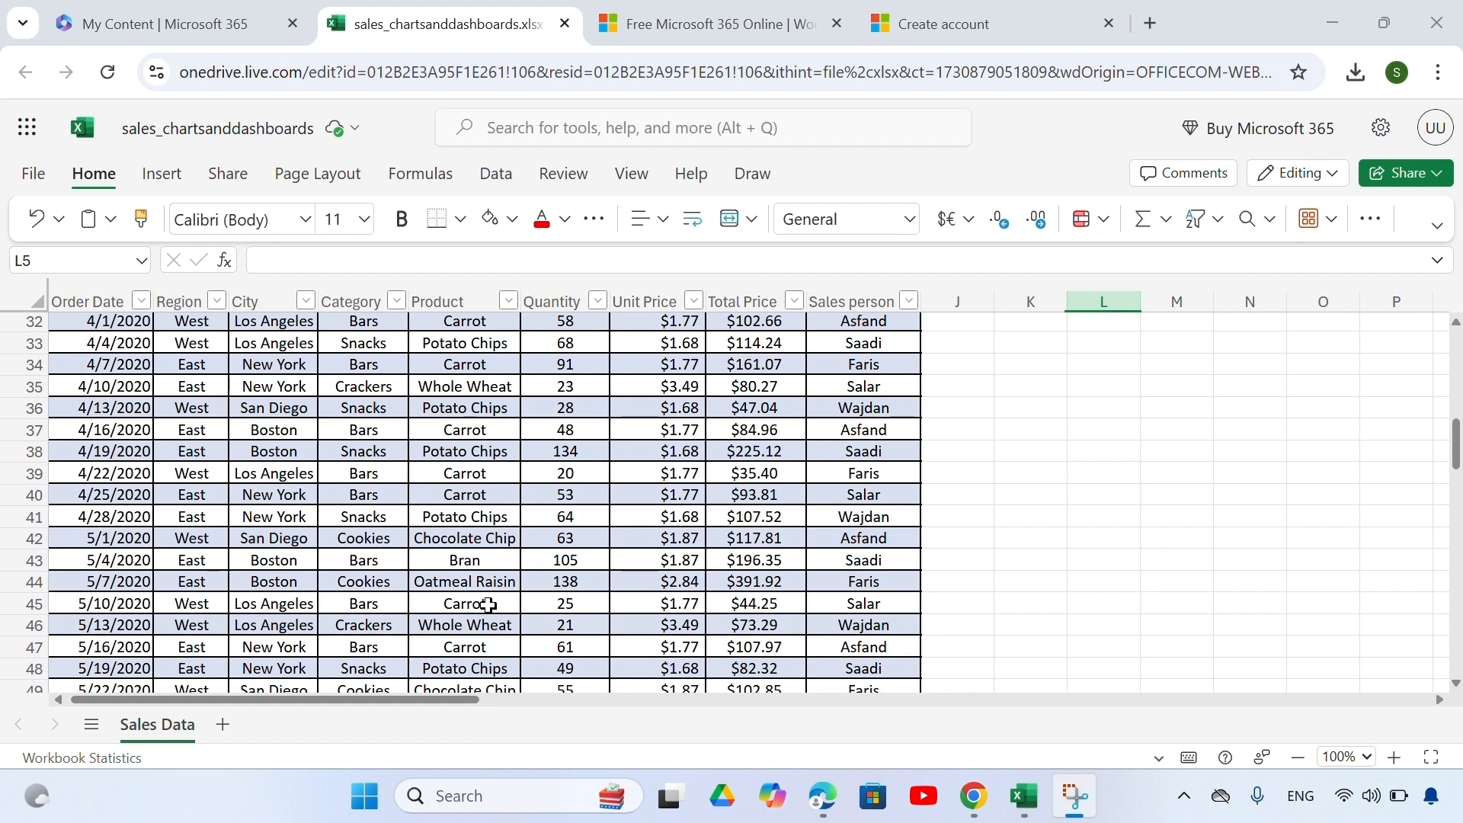
pyautogui.scroll(-3, 488, 604)
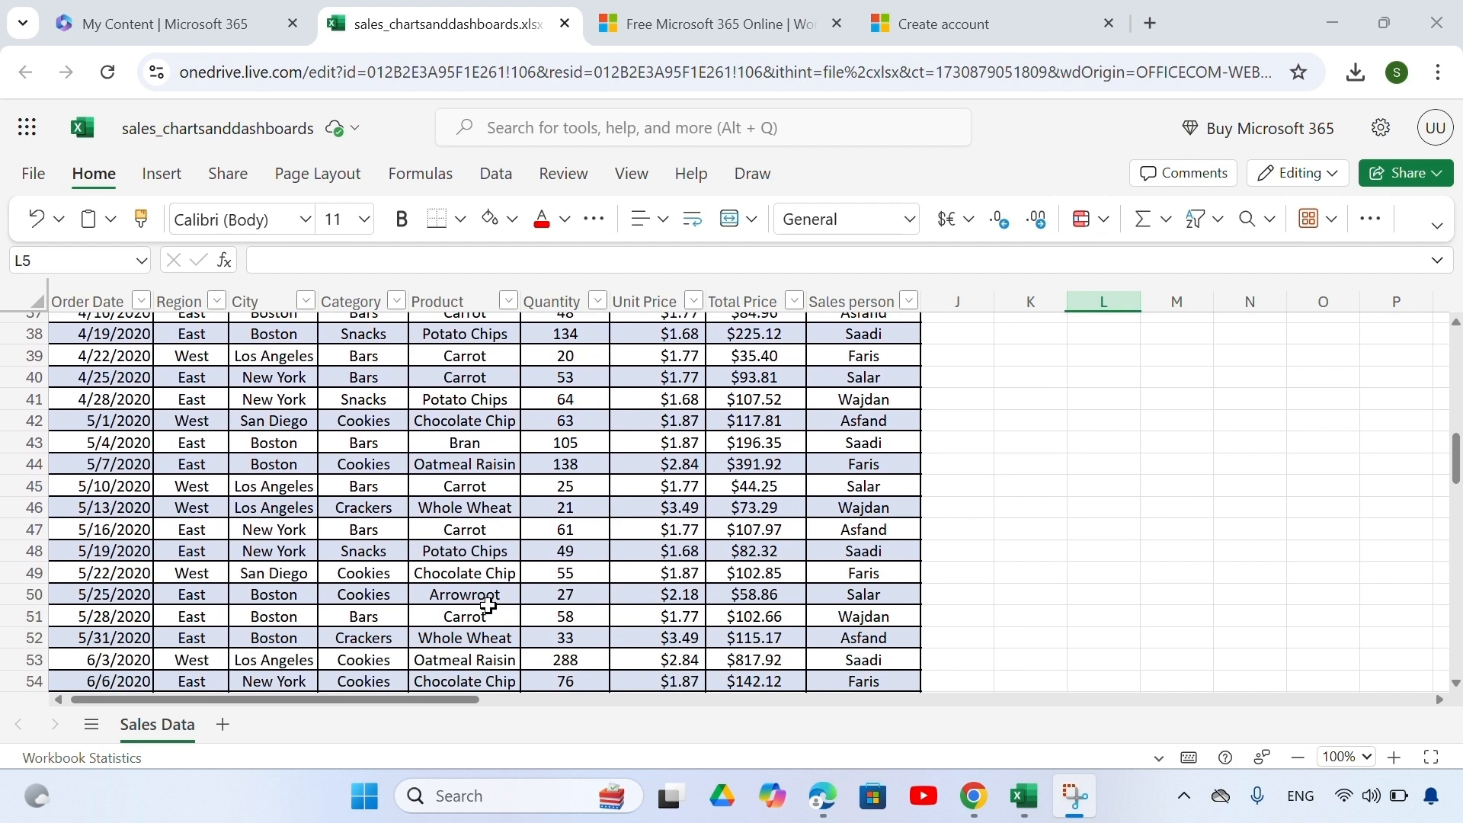
pyautogui.scroll(-1, 488, 604)
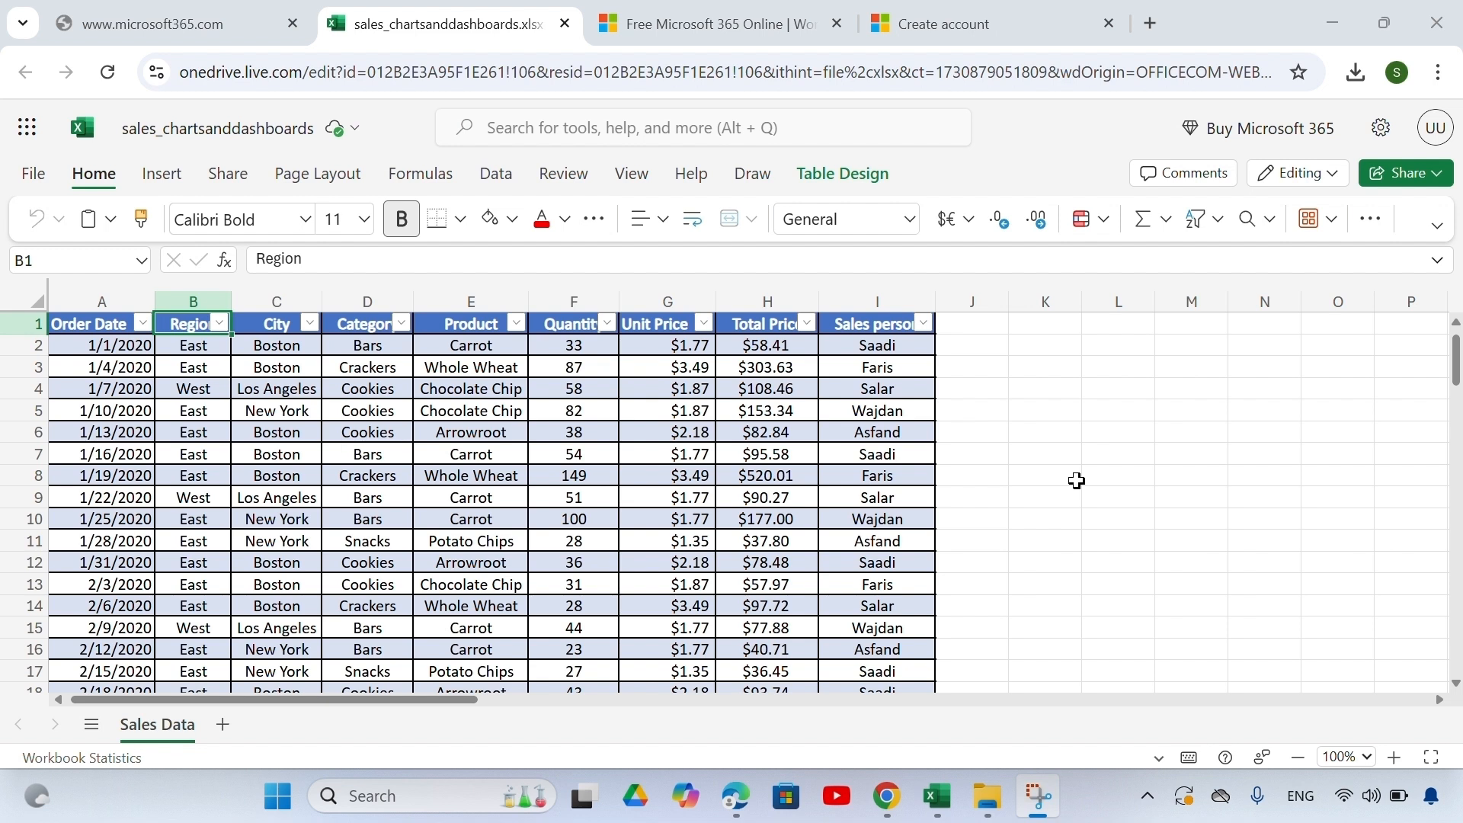
# - Insert a new table column between Order Date and Region
pyautogui.click(1077, 480)
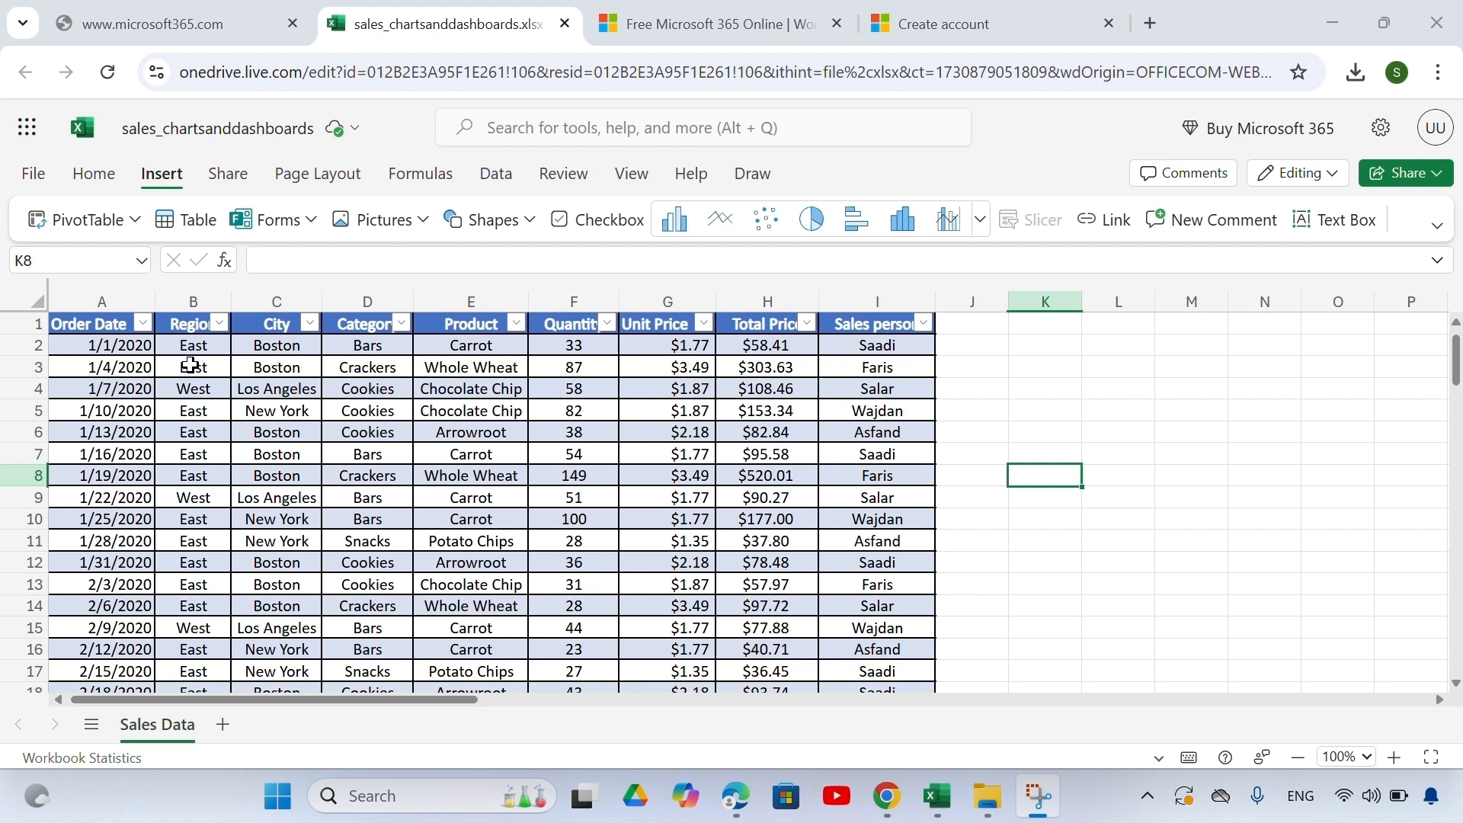
pyautogui.rightClick(204, 317)
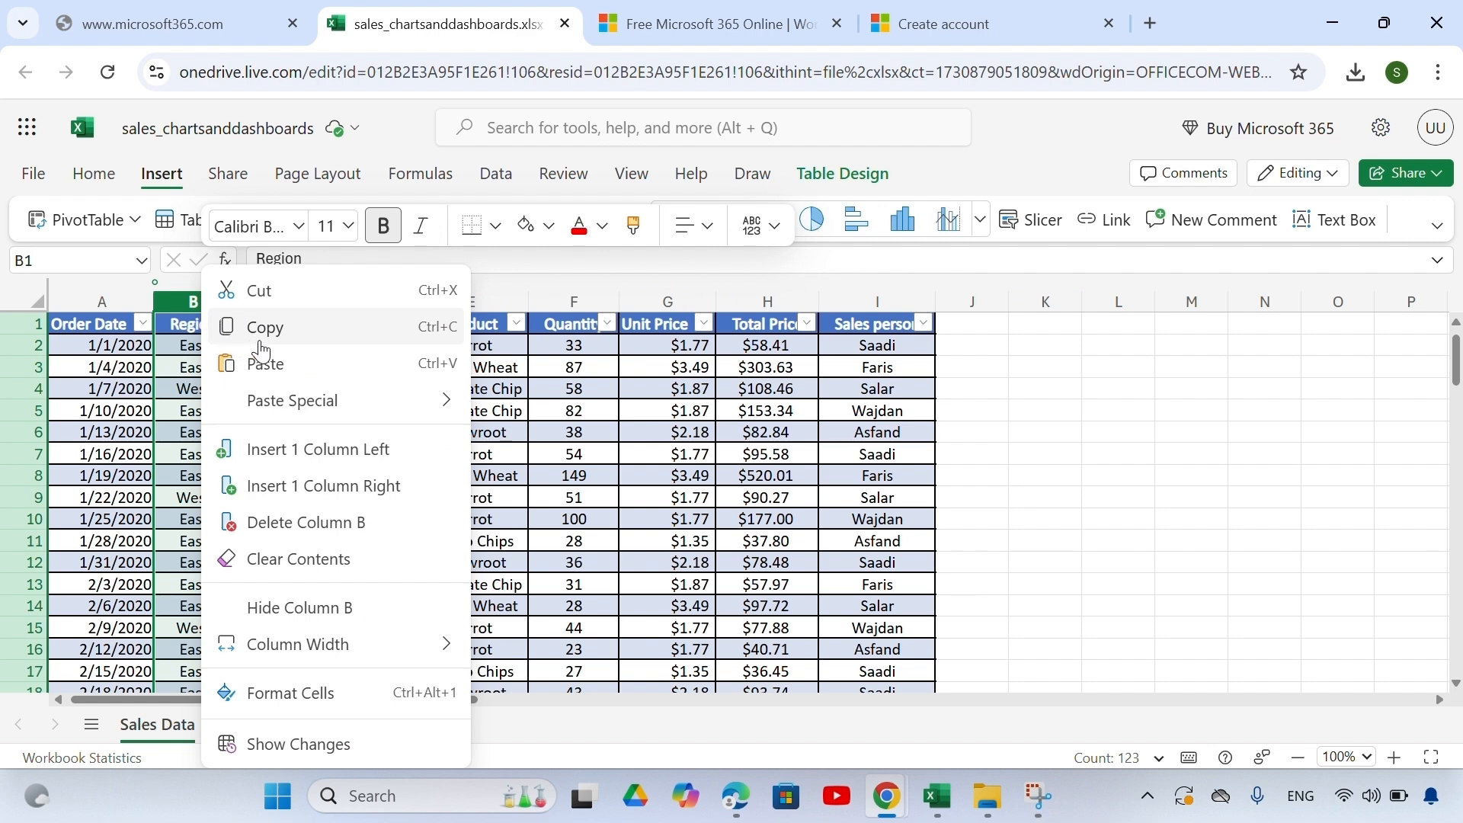
pyautogui.click(267, 468)
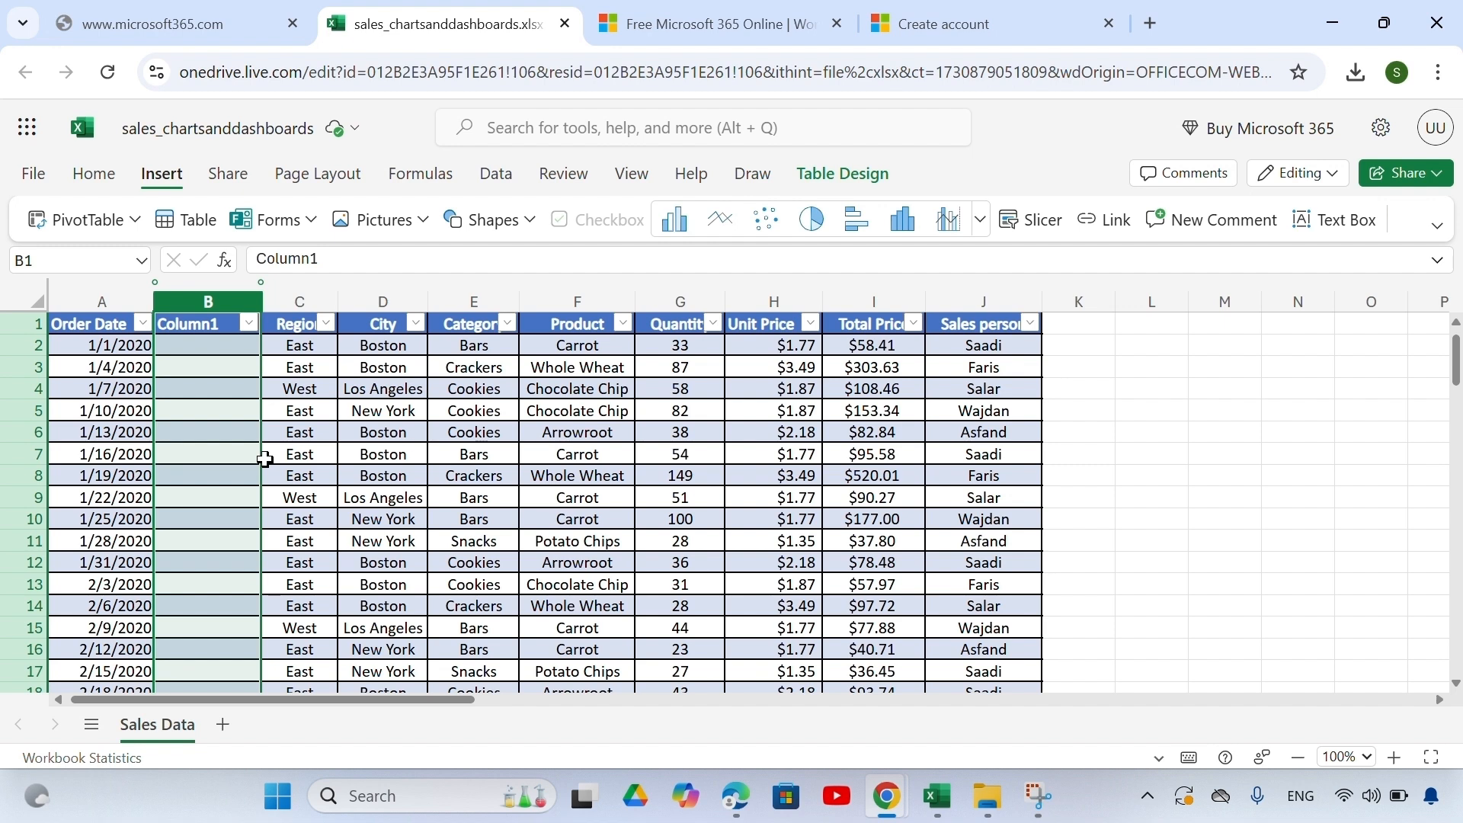
# - Rename the new column's header in B1 as Month
pyautogui.doubleClick(227, 327)
pyautogui.press('BackSpace')
pyautogui.press('BackSpace')
pyautogui.press('BackSpace')
pyautogui.press('BackSpace')
pyautogui.press('BackSpace')
pyautogui.press('BackSpace')
pyautogui.press('BackSpace')
pyautogui.write('Month')
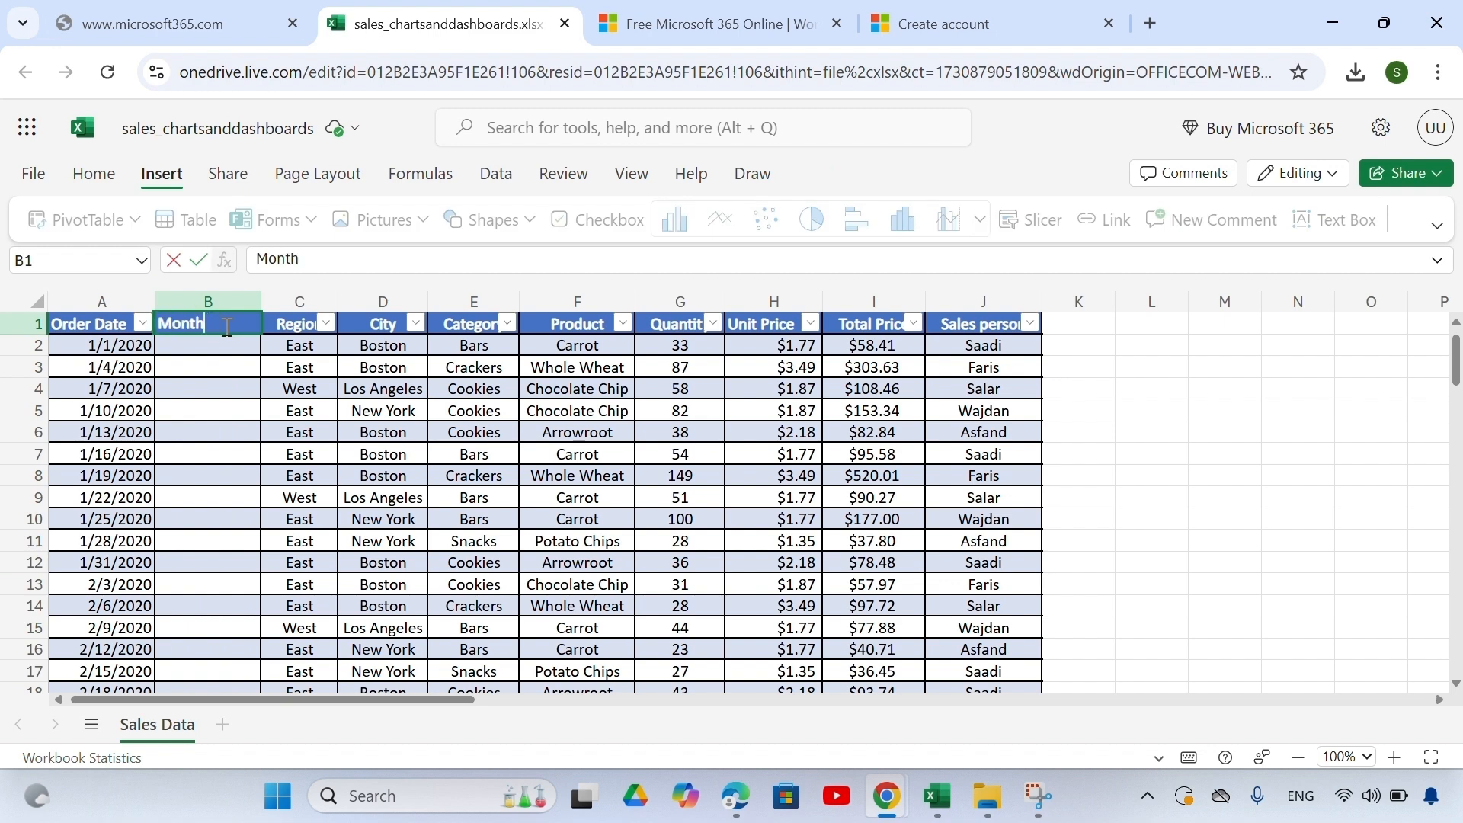
pyautogui.press('Return')
pyautogui.press('Return')
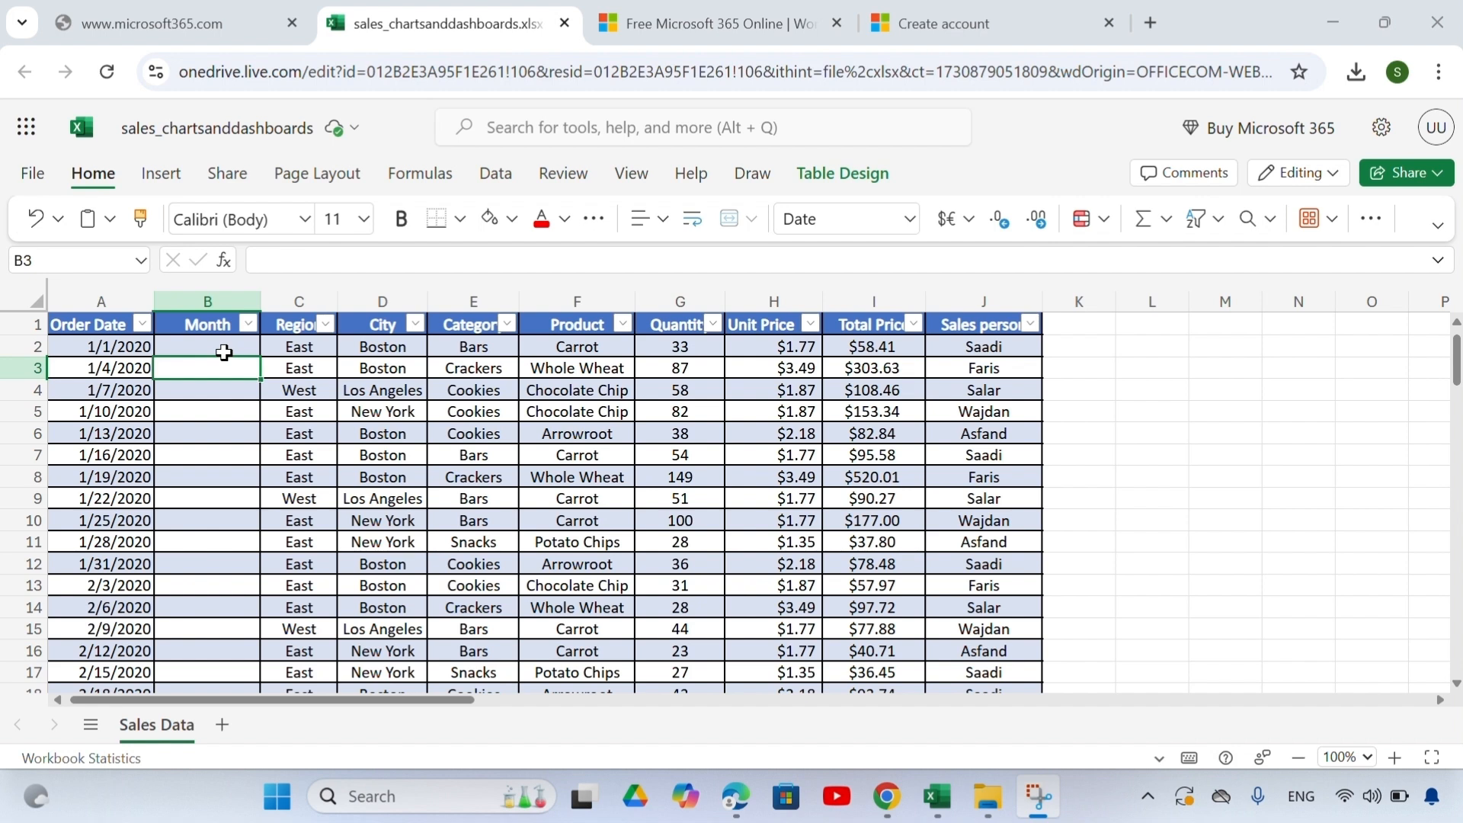
# - Enter the formula =TEXT(A2,"mmm") in B2 to fill the Month column from the order dates
pyautogui.doubleClick(225, 348)
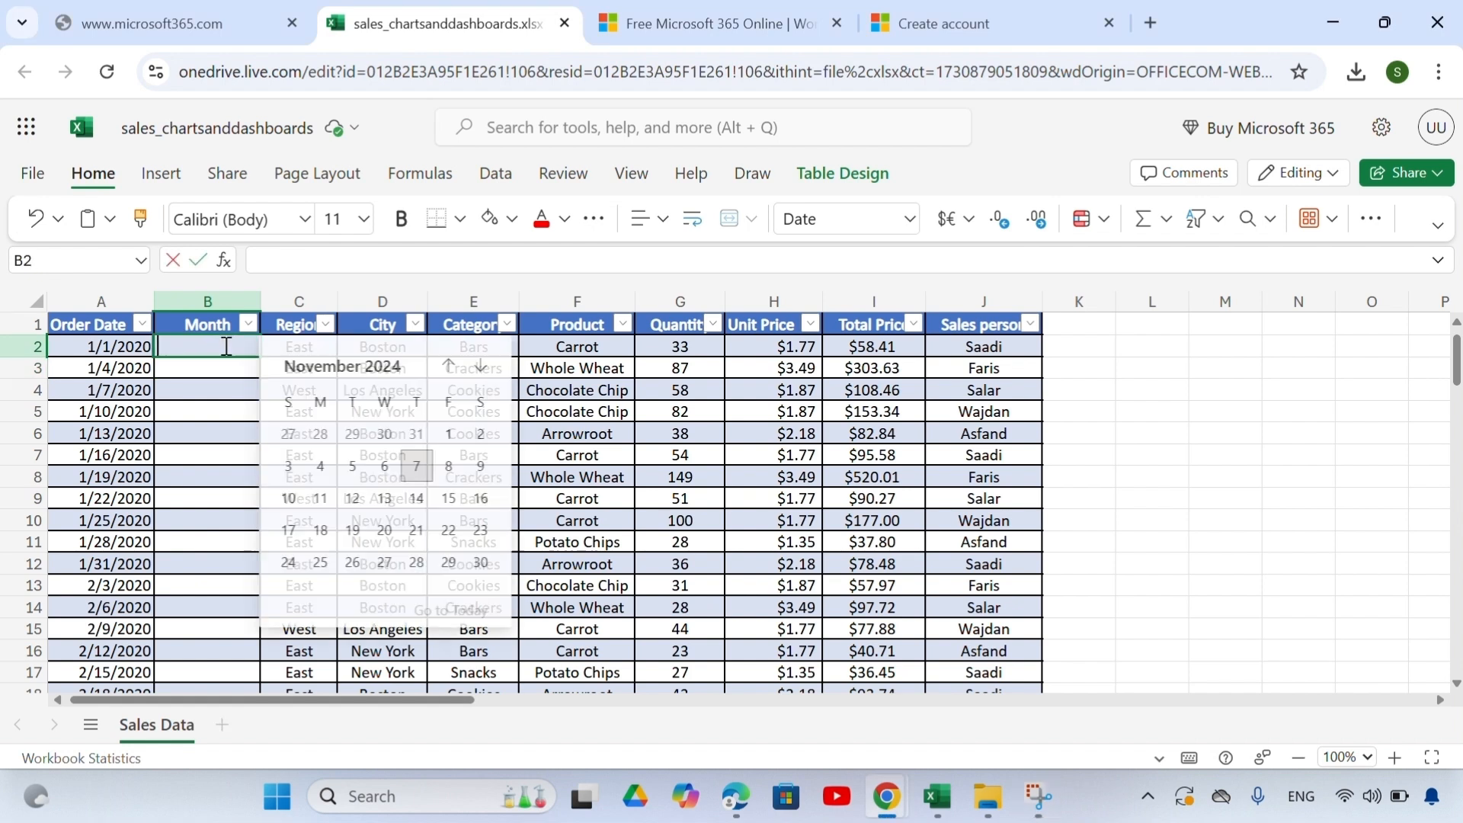
pyautogui.write('=')
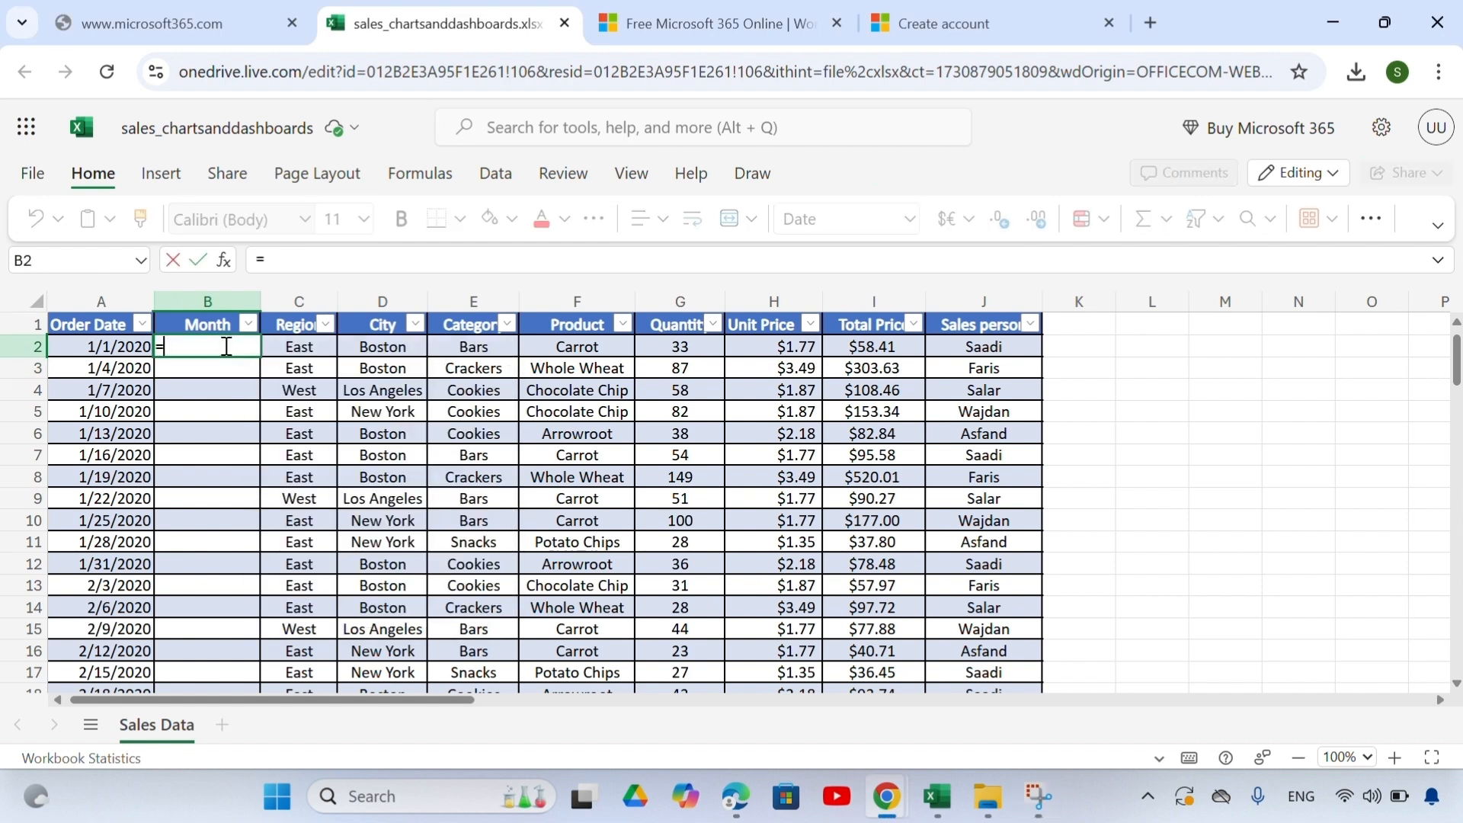
pyautogui.write('R')
pyautogui.press('BackSpace')
pyautogui.write('TE')
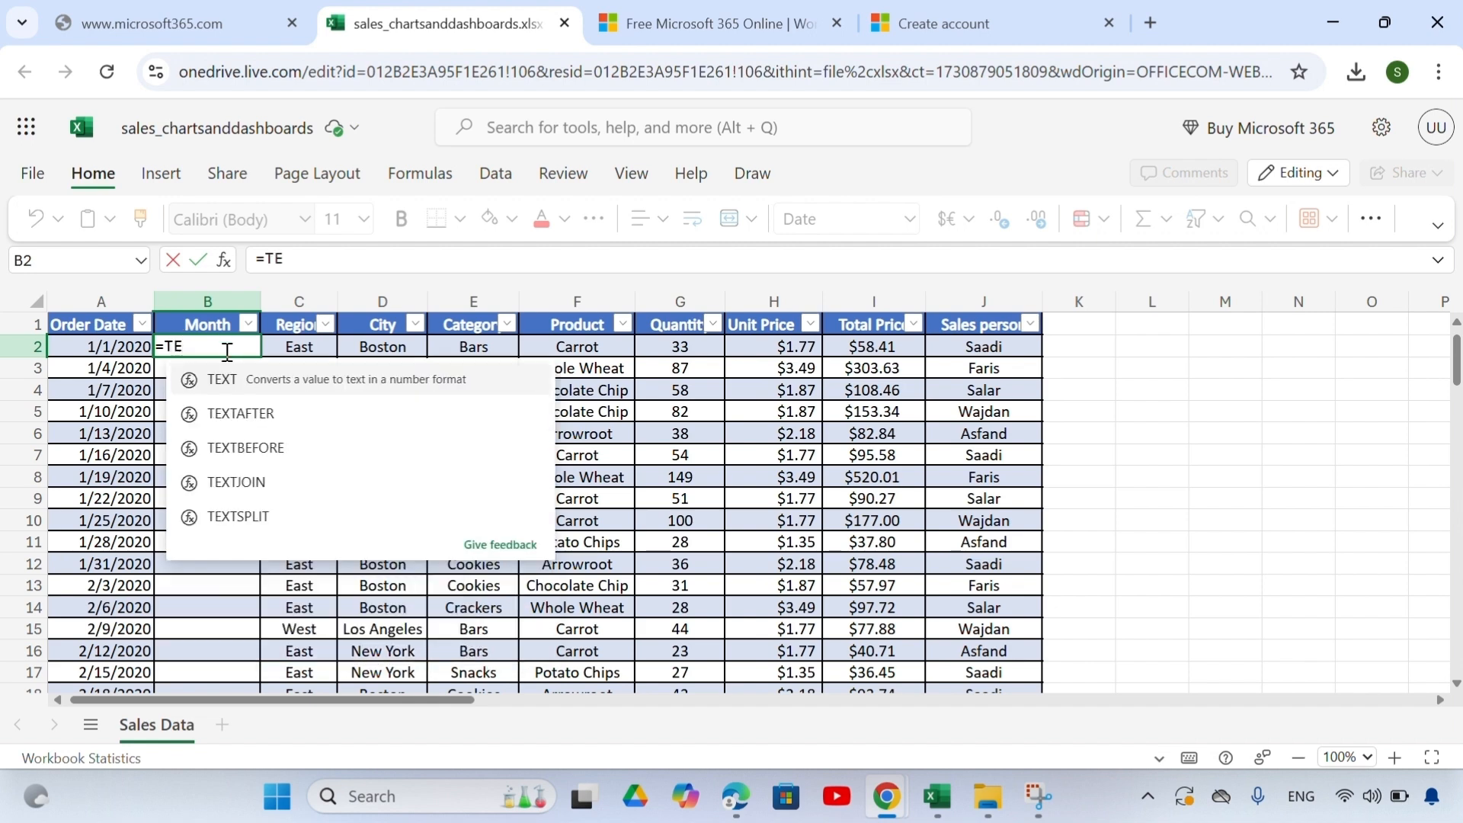
pyautogui.click(229, 380)
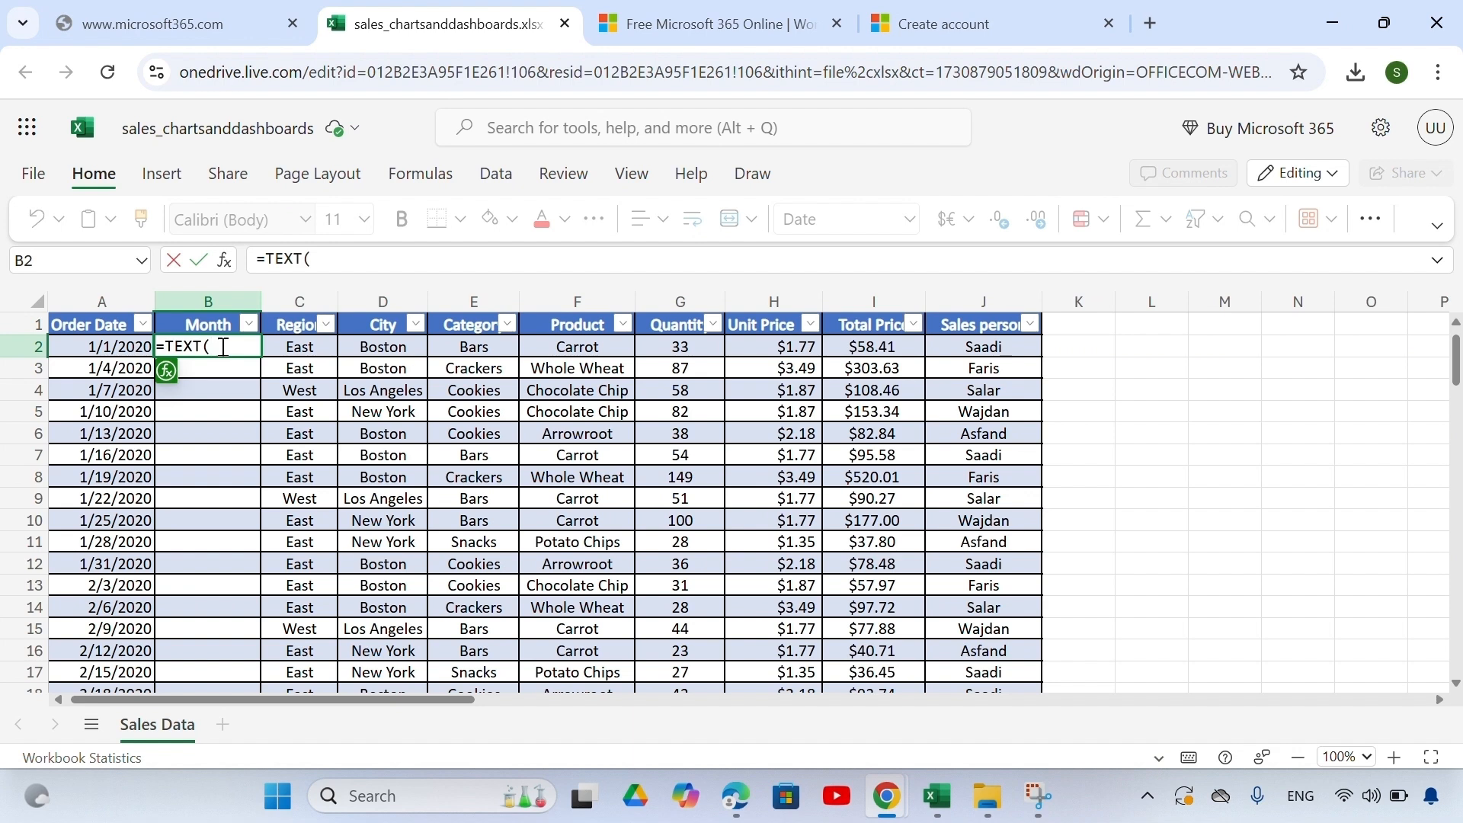
pyautogui.write('A')
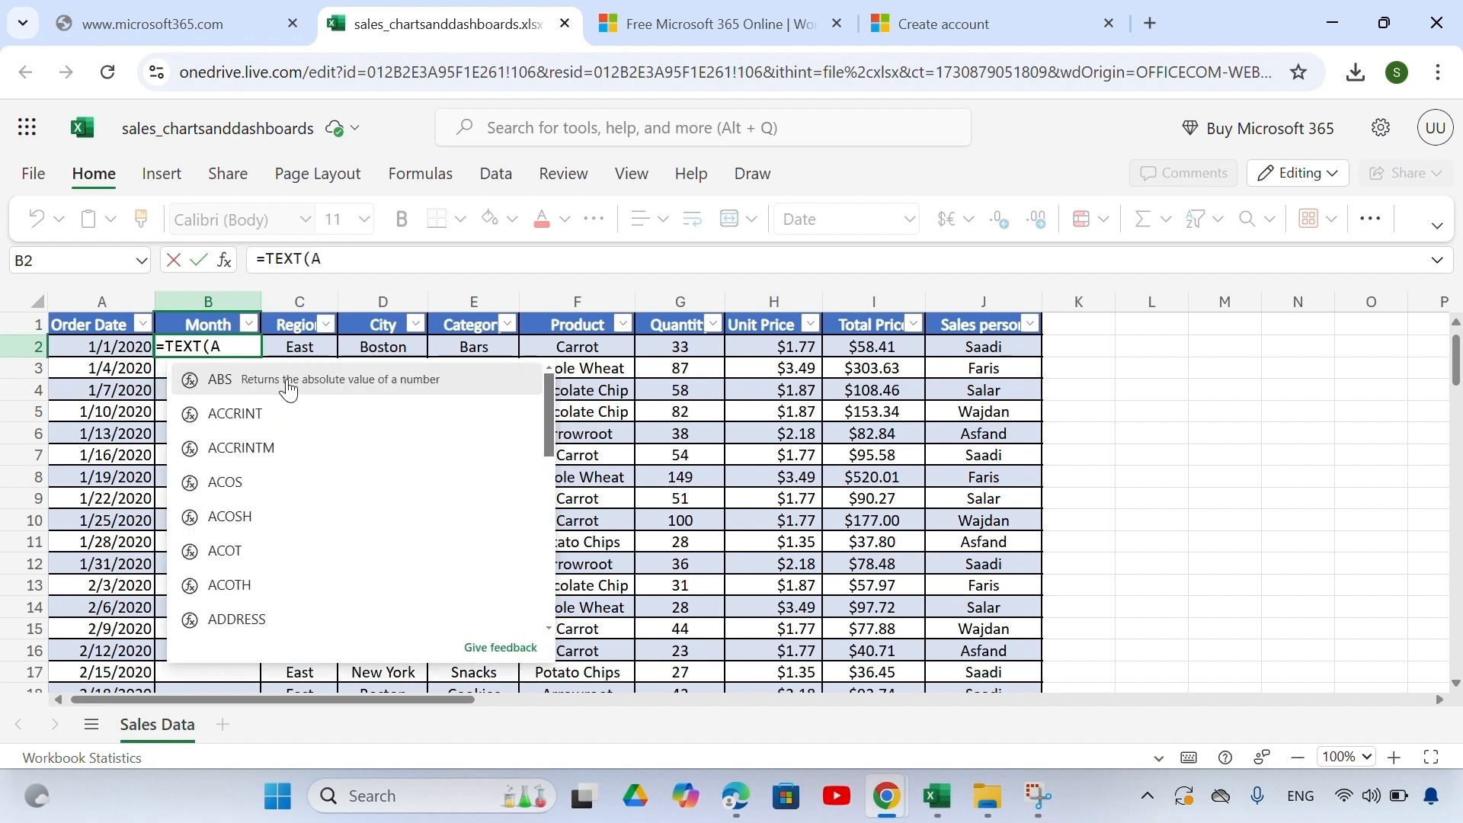
pyautogui.write('2')
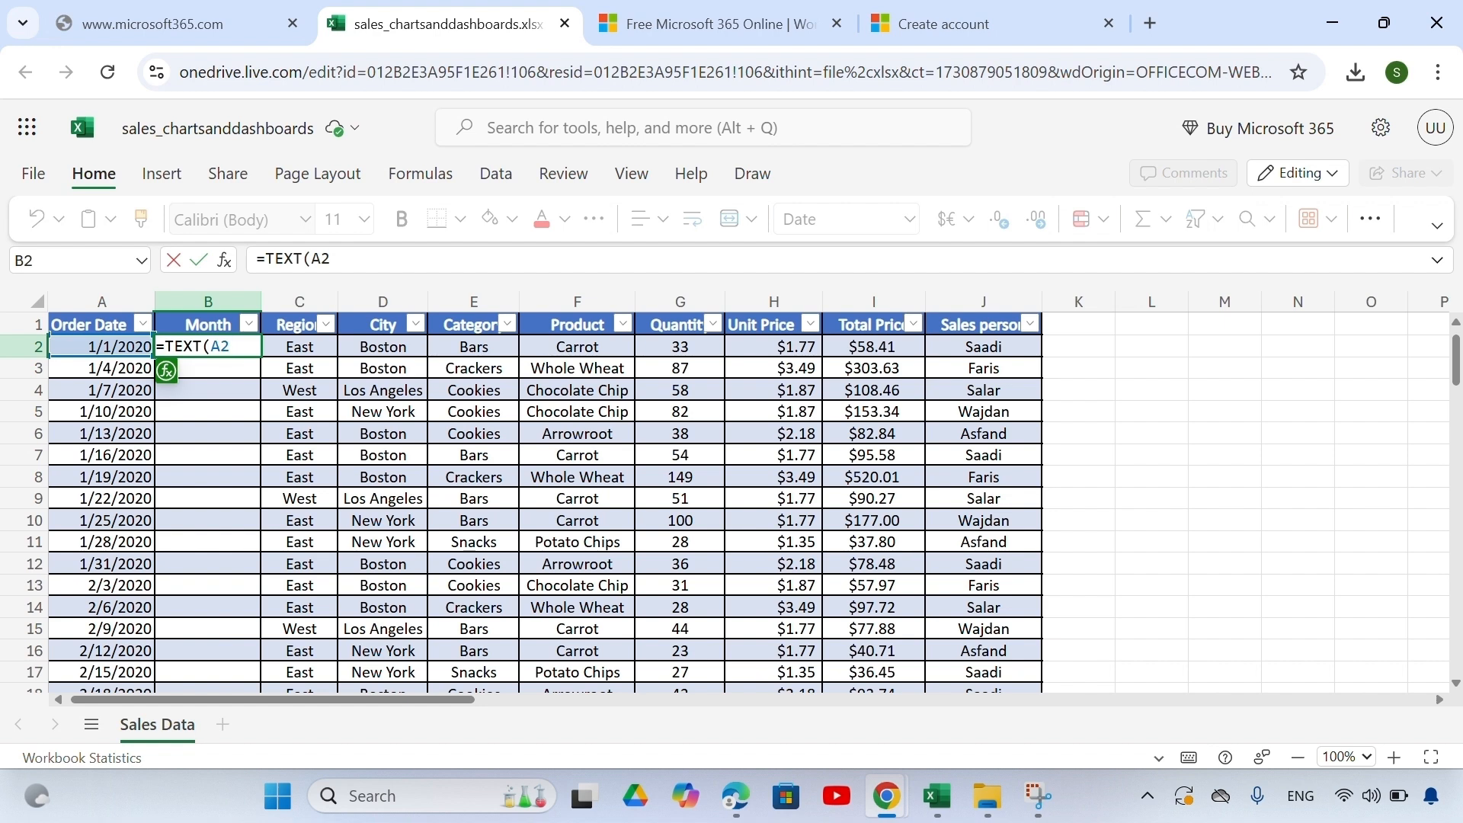
pyautogui.write(',')
pyautogui.write('"mmm"')
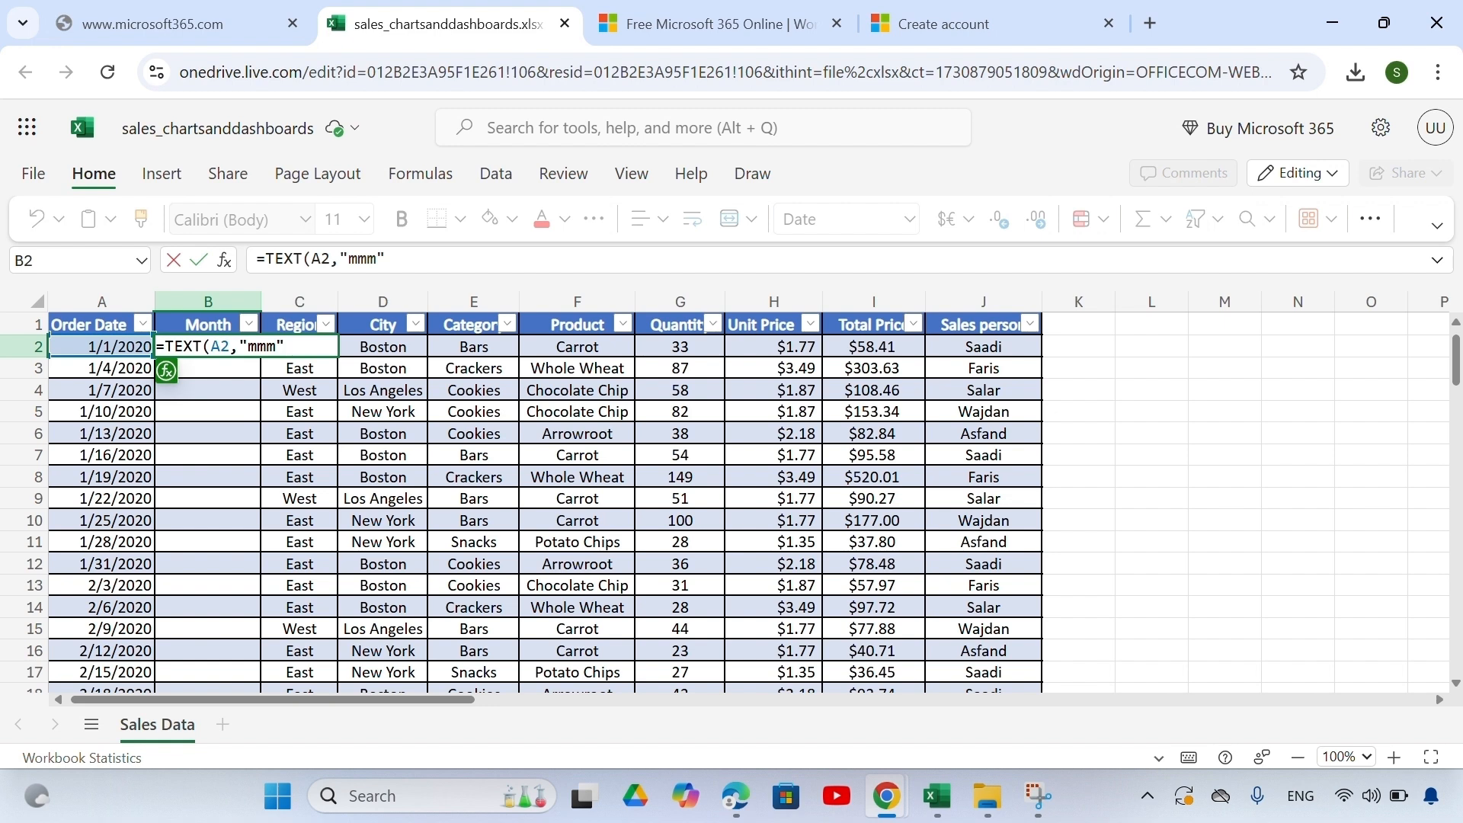
pyautogui.write(')')
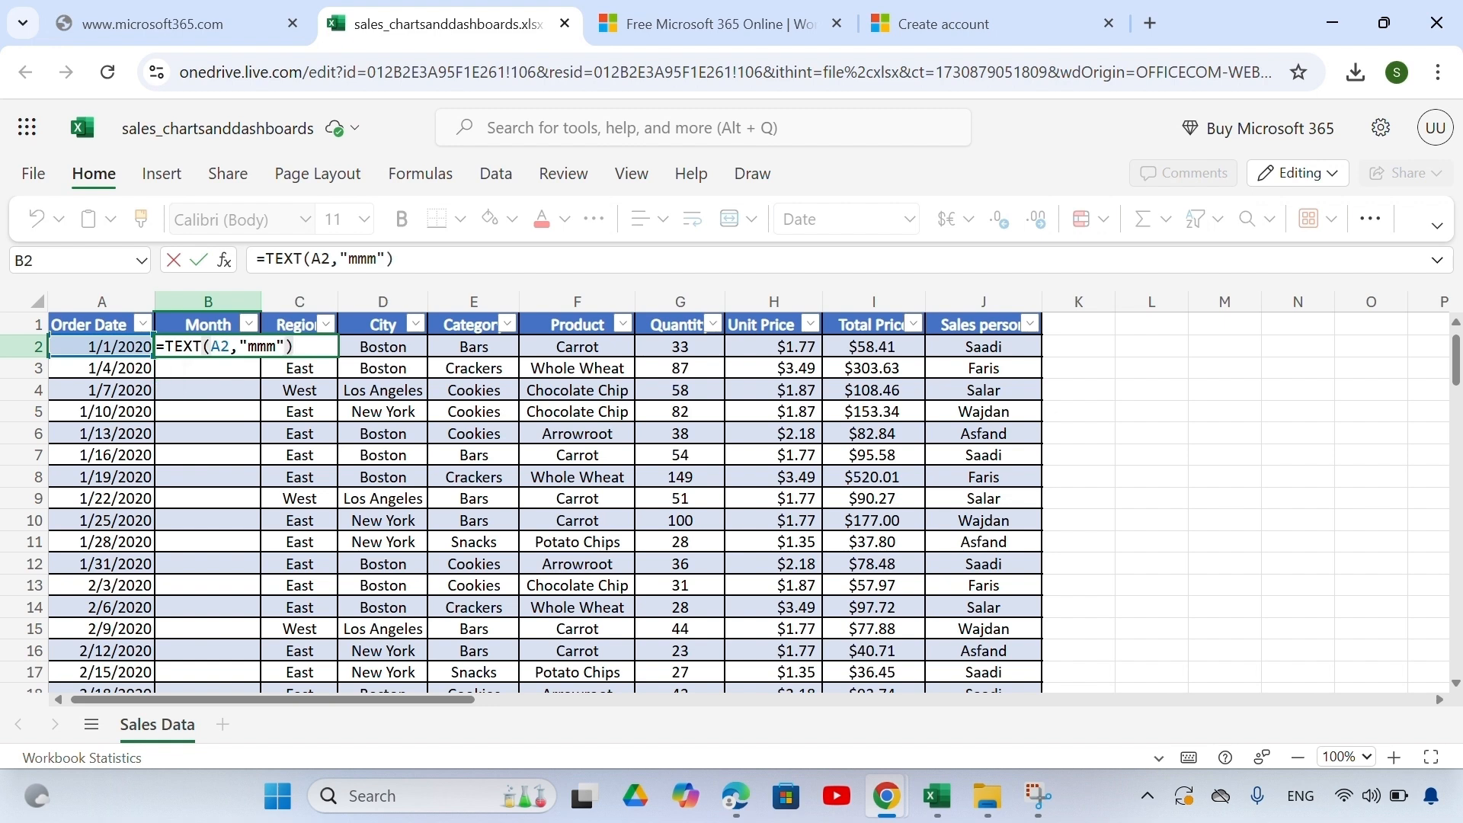
pyautogui.press('Return')
# - Check the Month column's values against the order dates down the table
pyautogui.scroll(-1, 216, 546)
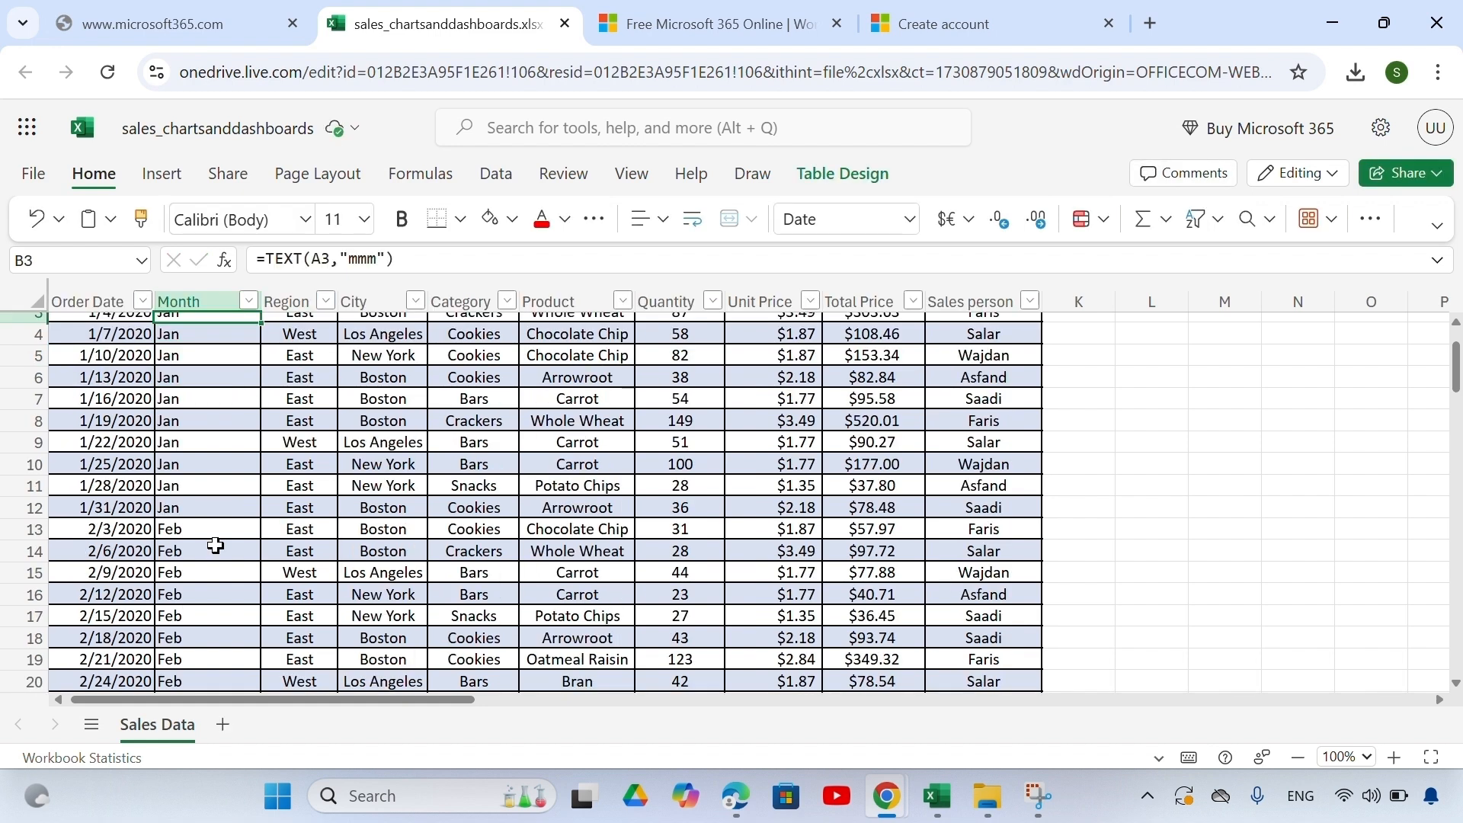
pyautogui.scroll(-5, 215, 546)
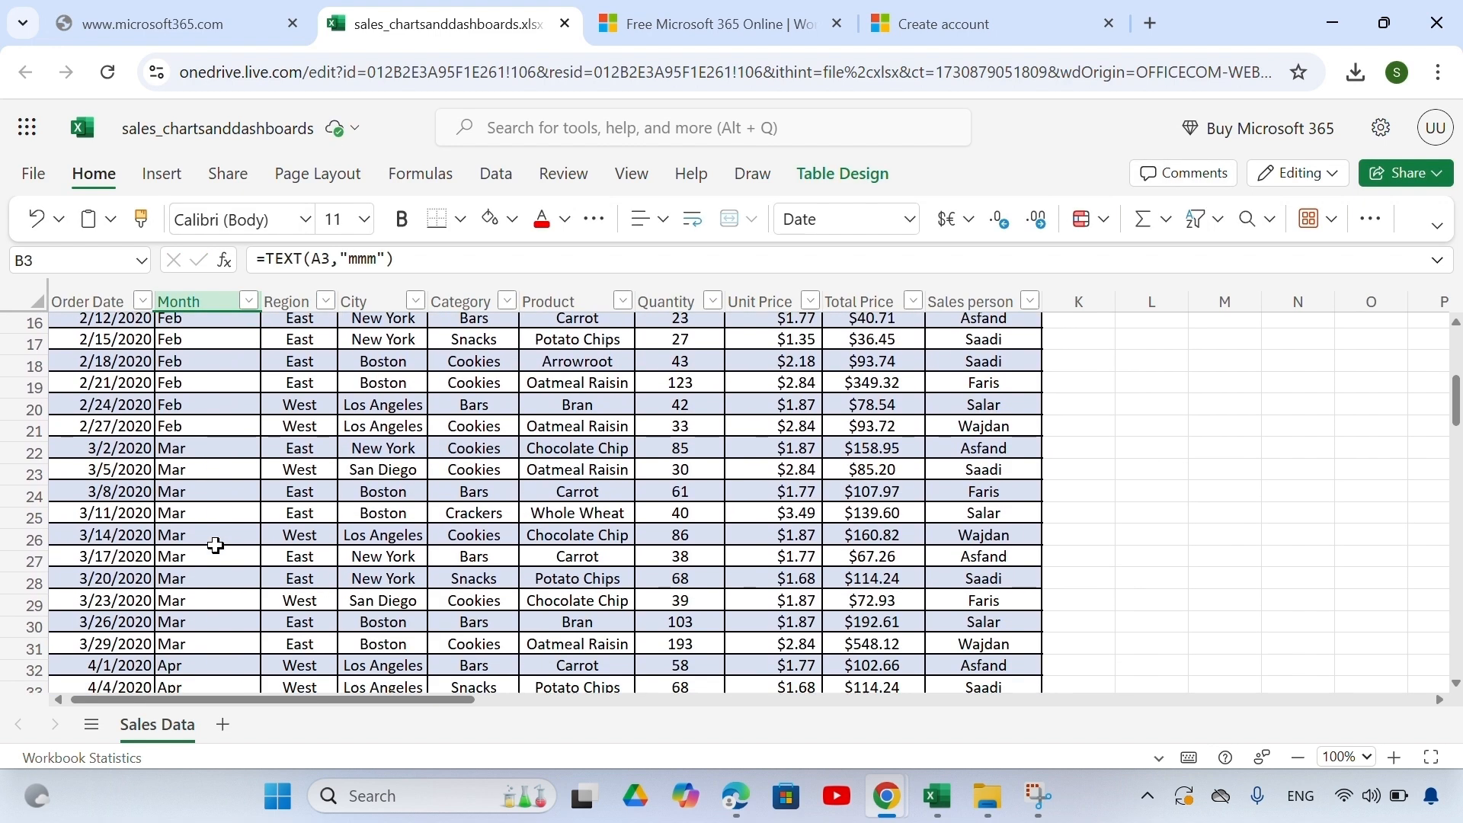
pyautogui.scroll(-3, 216, 545)
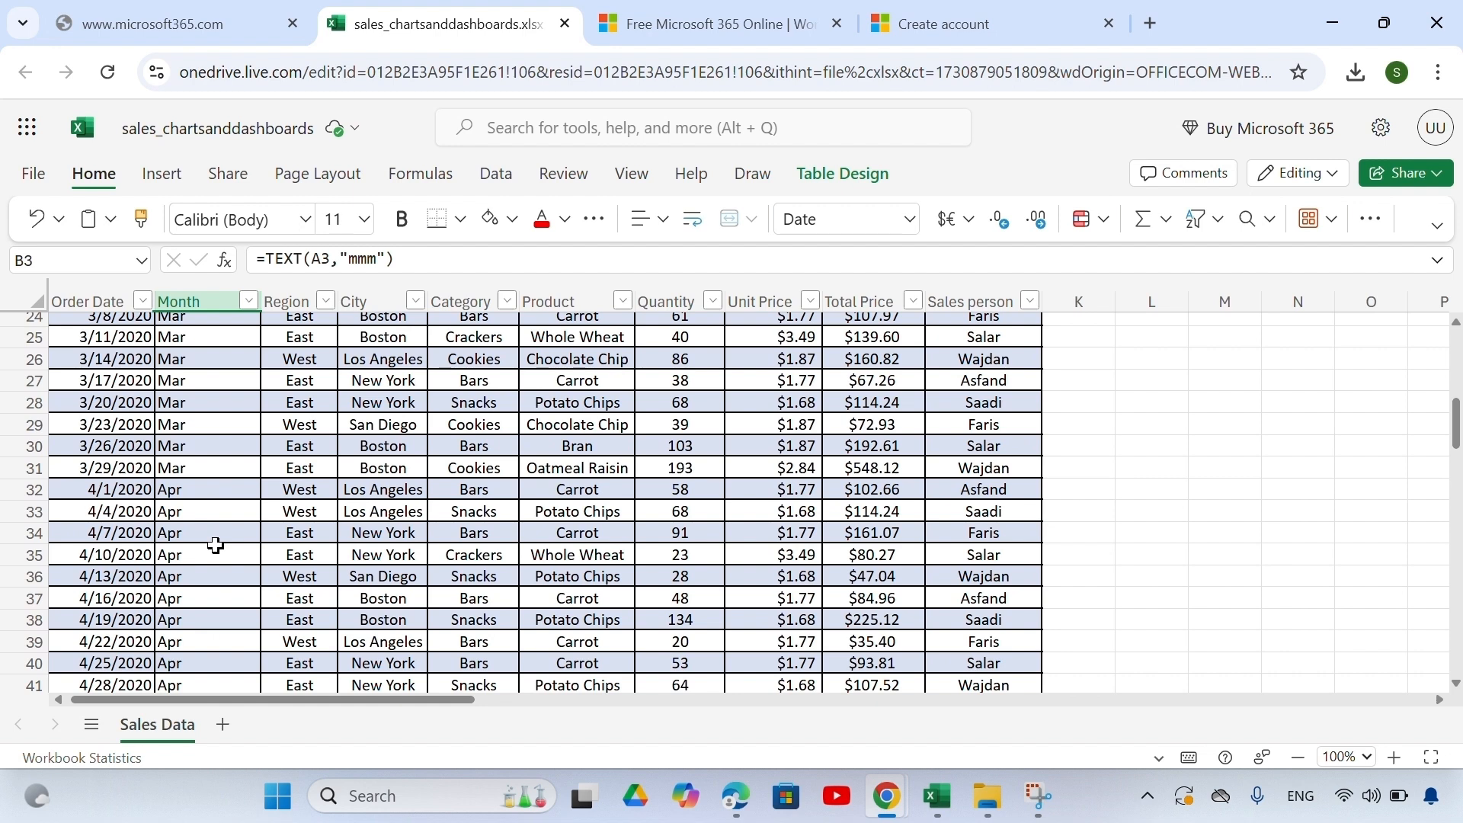
pyautogui.scroll(-4, 216, 546)
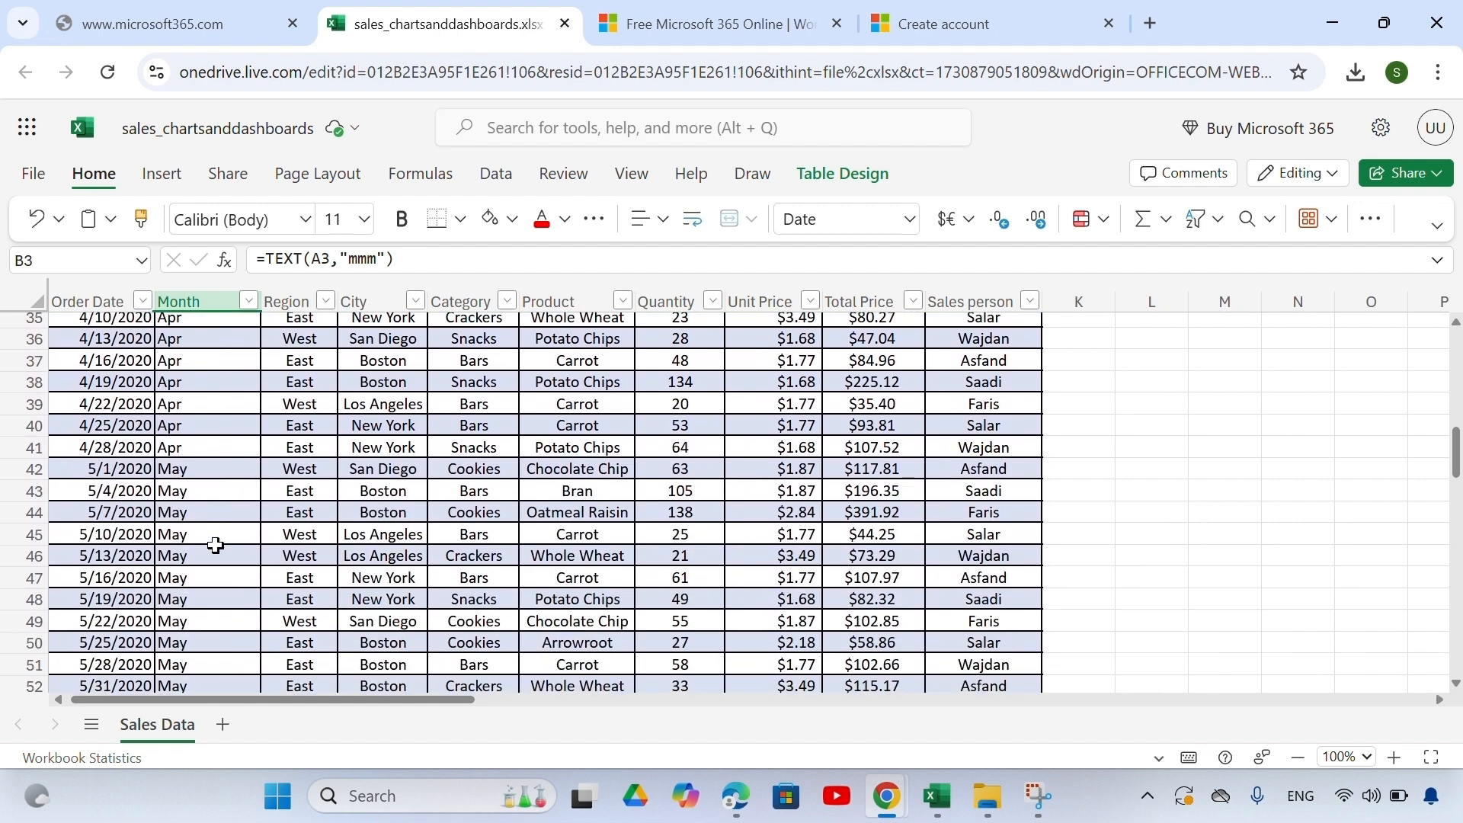
pyautogui.scroll(-5, 216, 546)
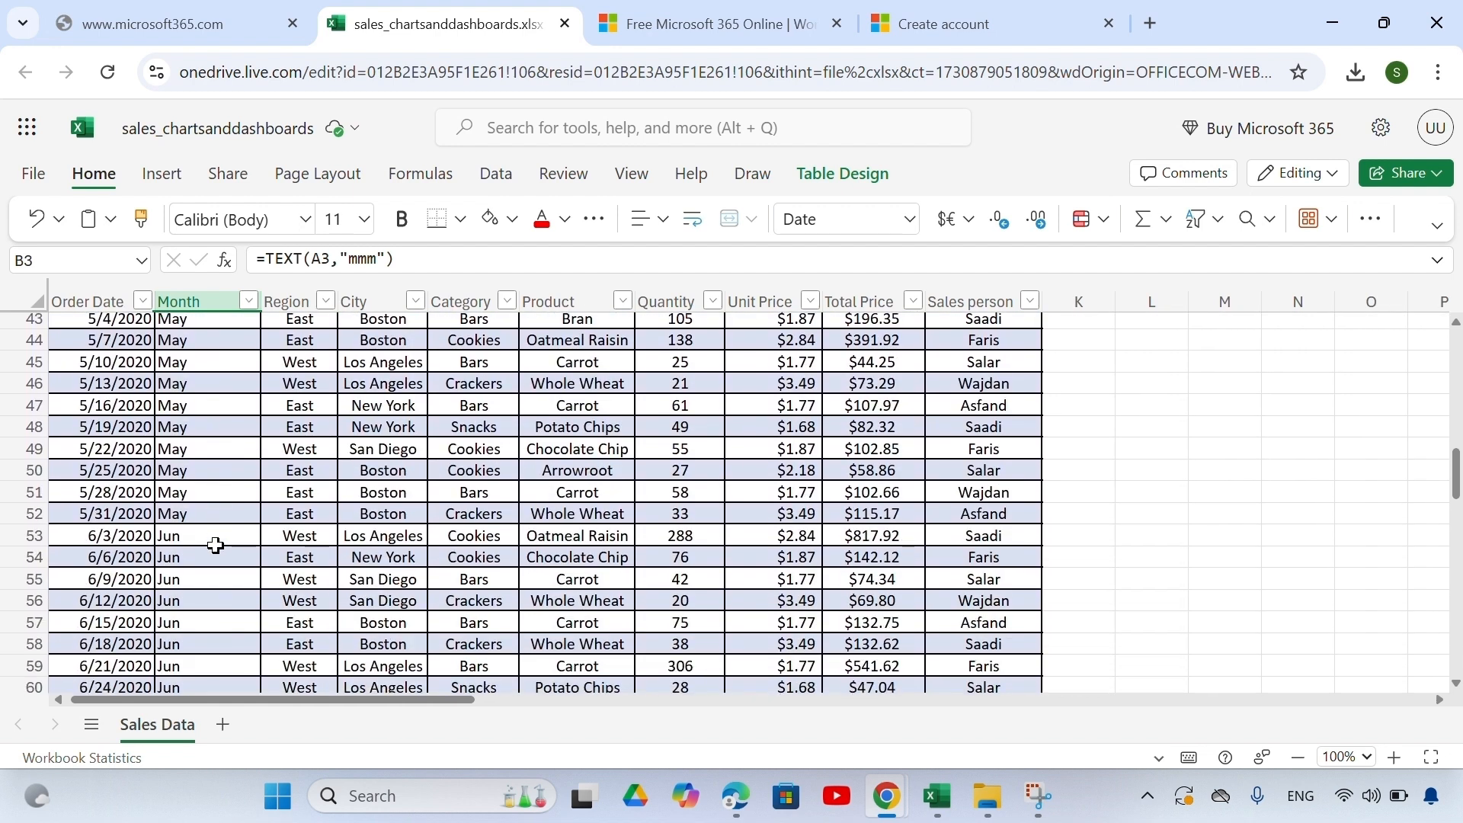
pyautogui.scroll(-10, 216, 546)
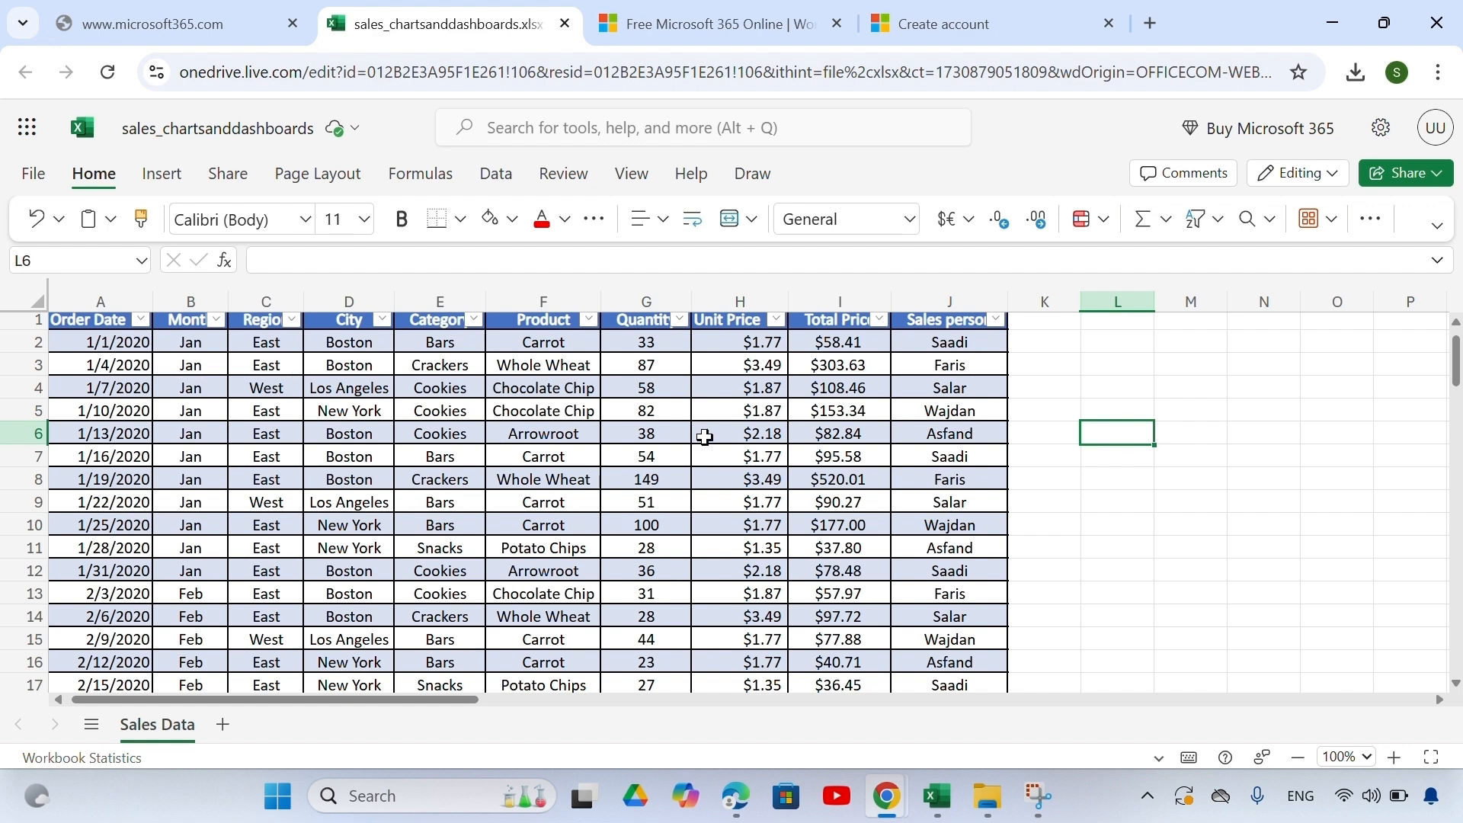
# - Create a PivotTable from the whole sales table (Table1) on a new worksheet
pyautogui.click(539, 462)
pyautogui.hotkey('ctrl', 'a')
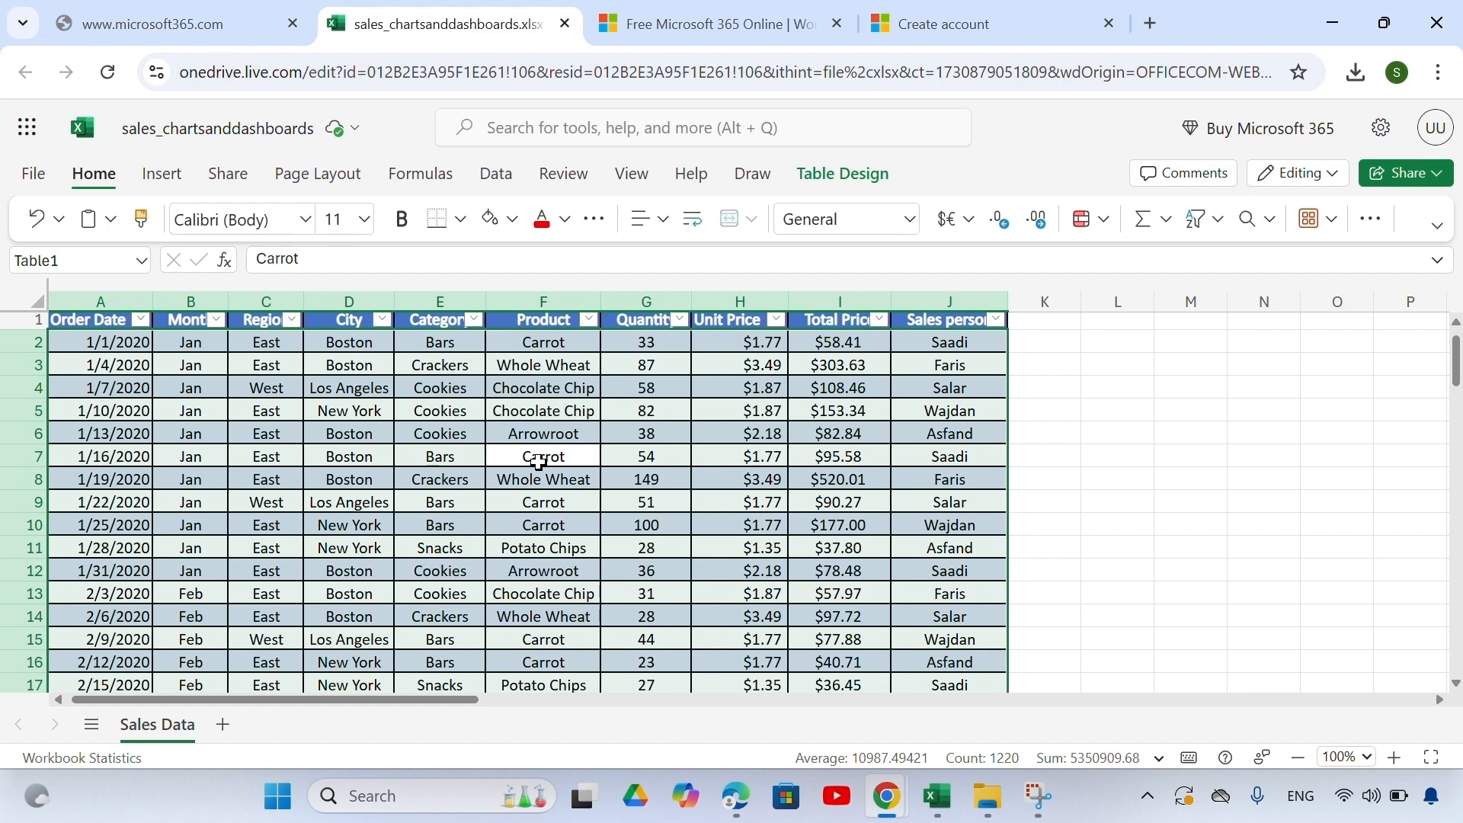
pyautogui.click(162, 175)
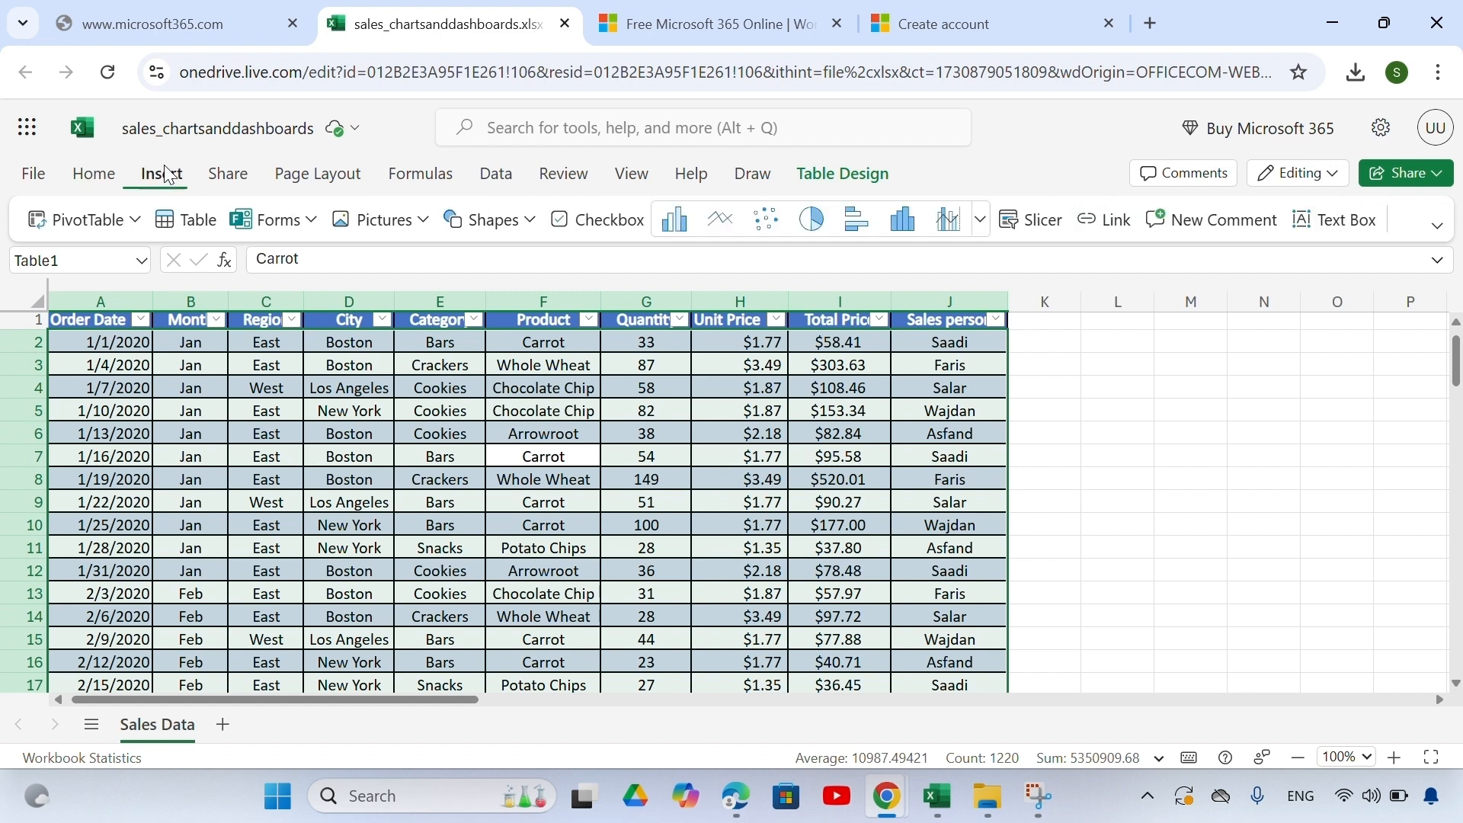
pyautogui.click(124, 224)
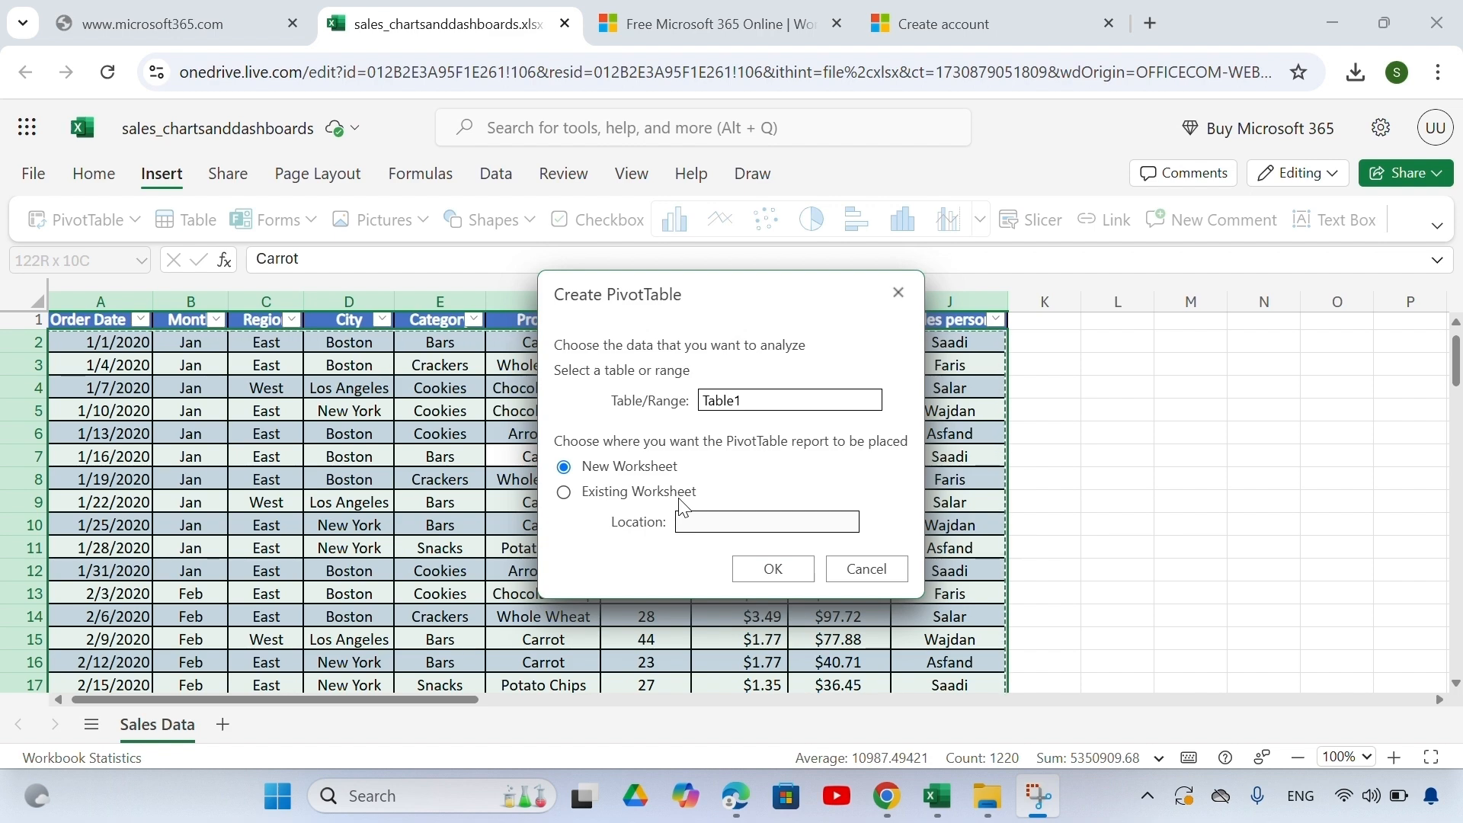
pyautogui.click(767, 574)
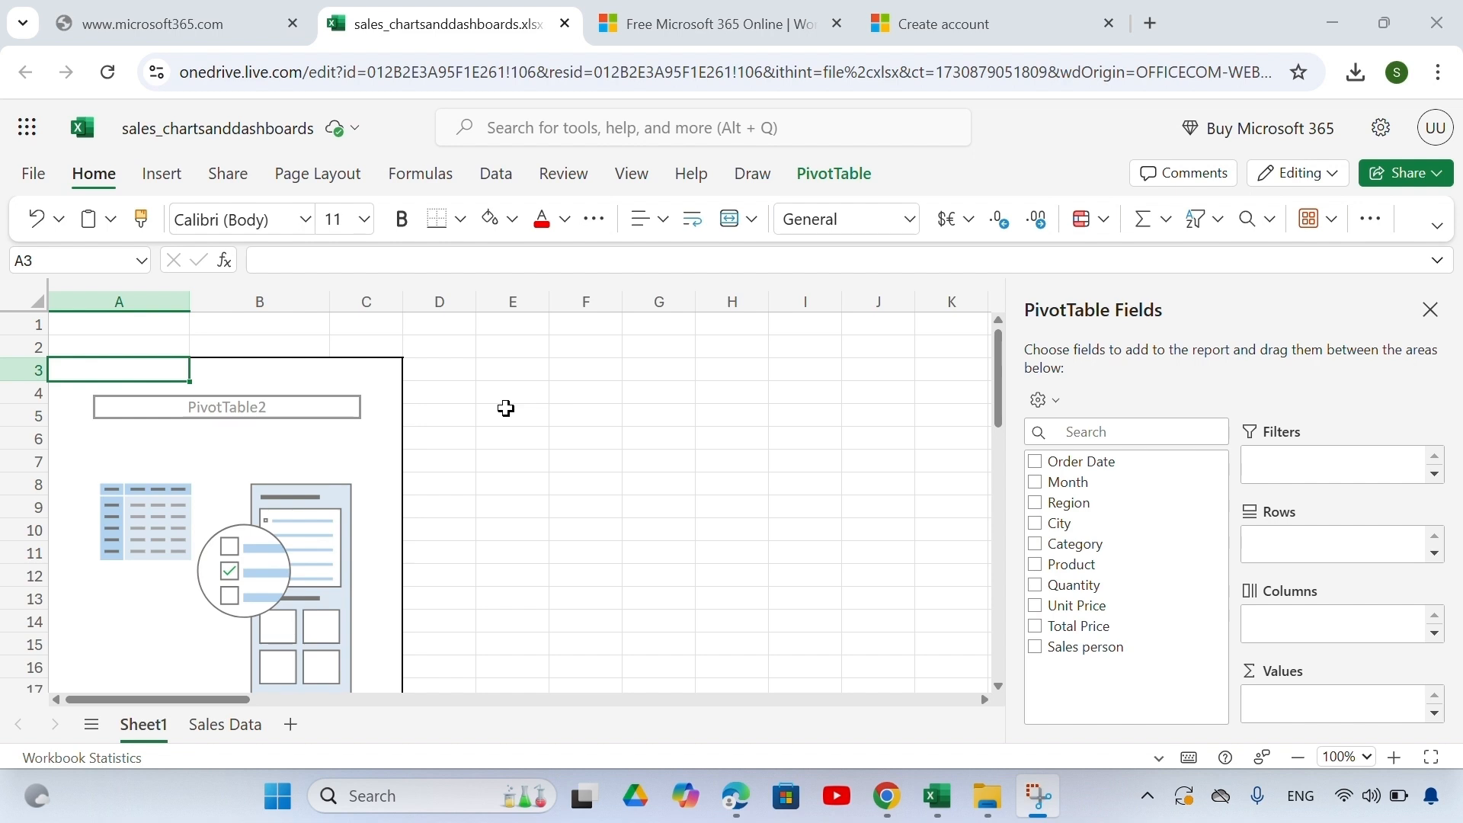
# - Build the PivotTable with the sum of Total Price as values and Month as rows
pyautogui.click(1036, 628)
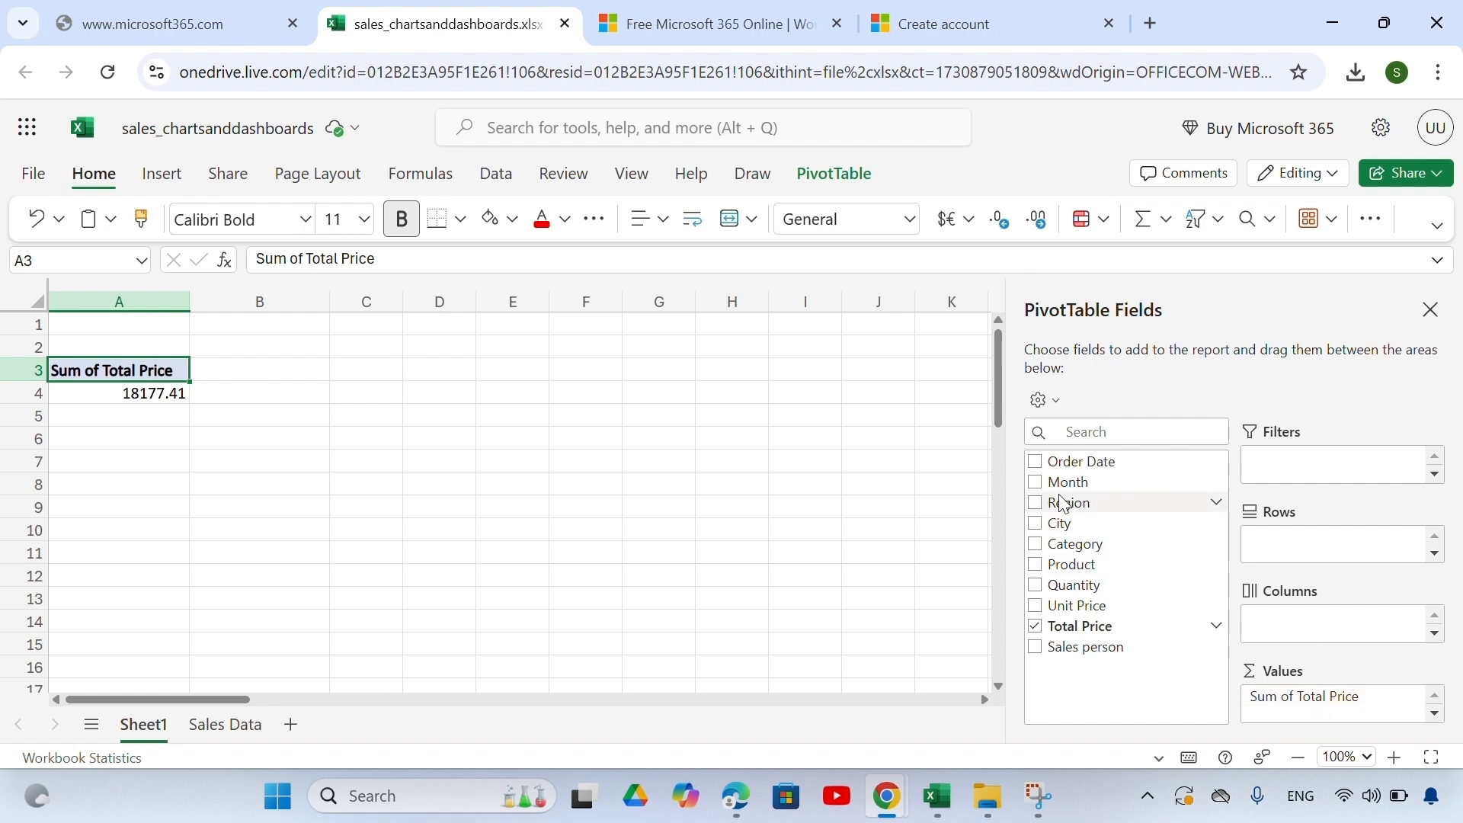
pyautogui.moveTo(1041, 484); pyautogui.dragTo(1275, 535)
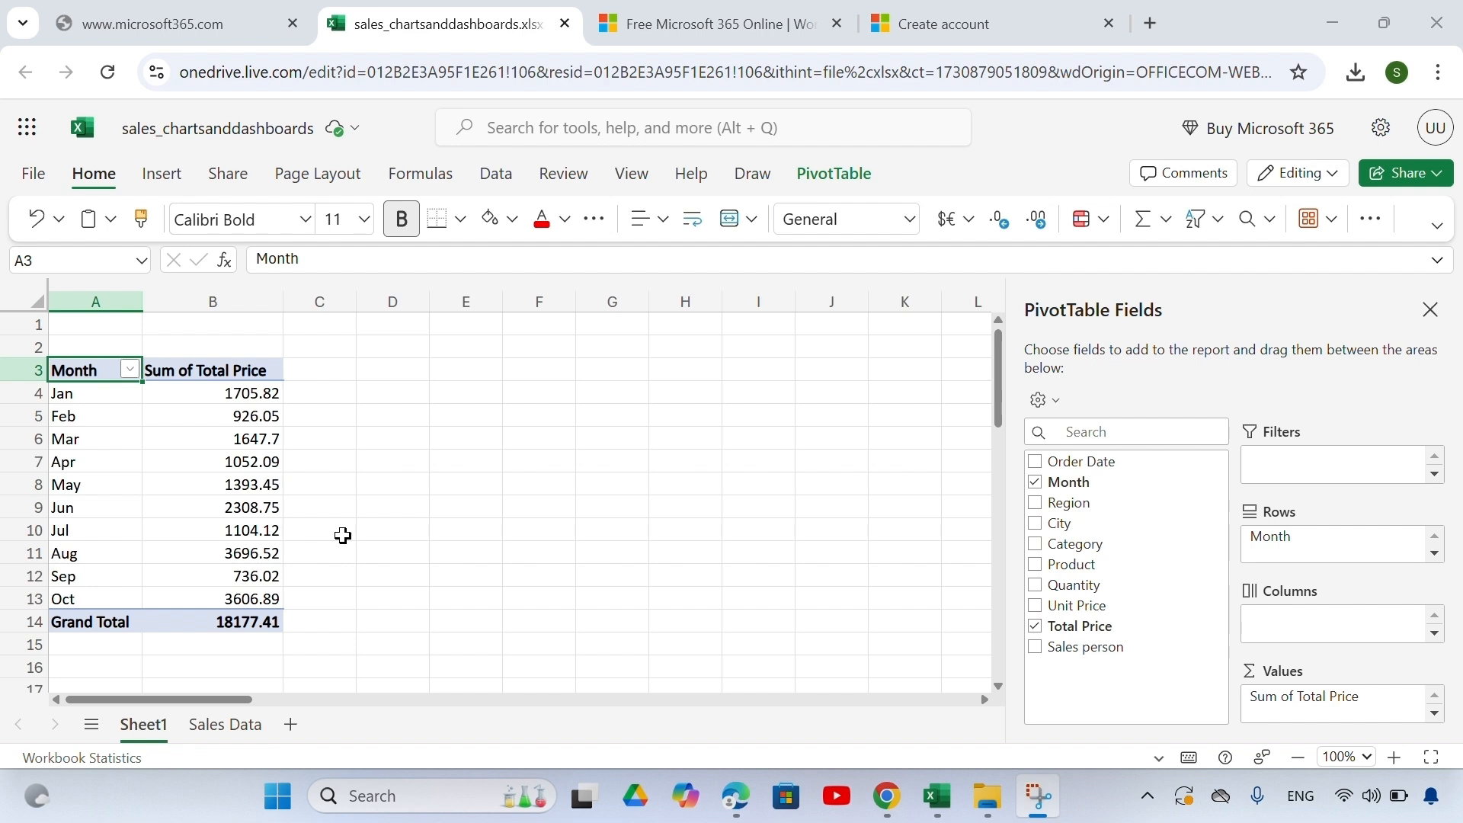
pyautogui.click(392, 392)
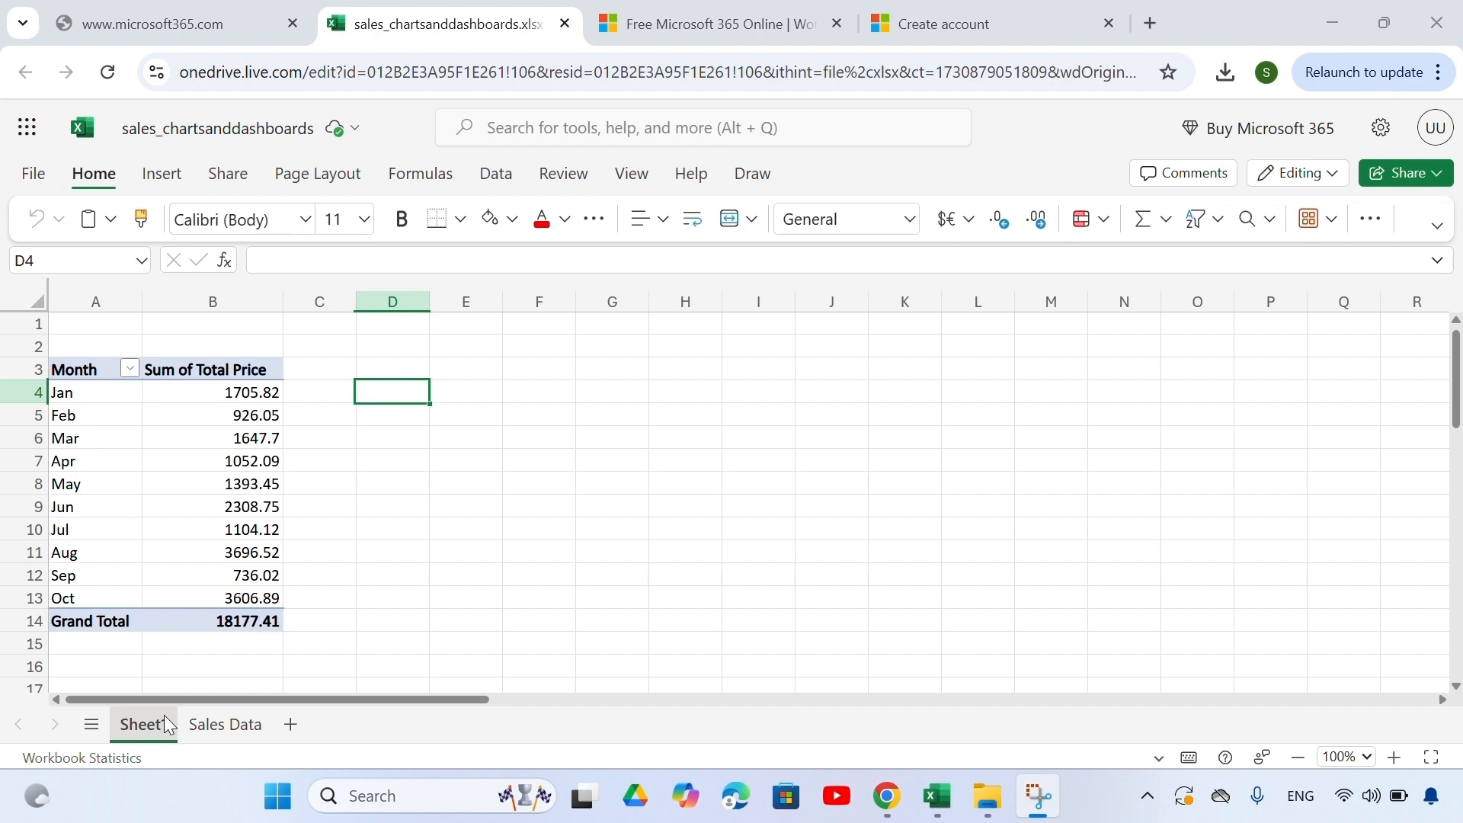
# - Rename the PivotTable's worksheet as Sales by month
pyautogui.doubleClick(166, 722)
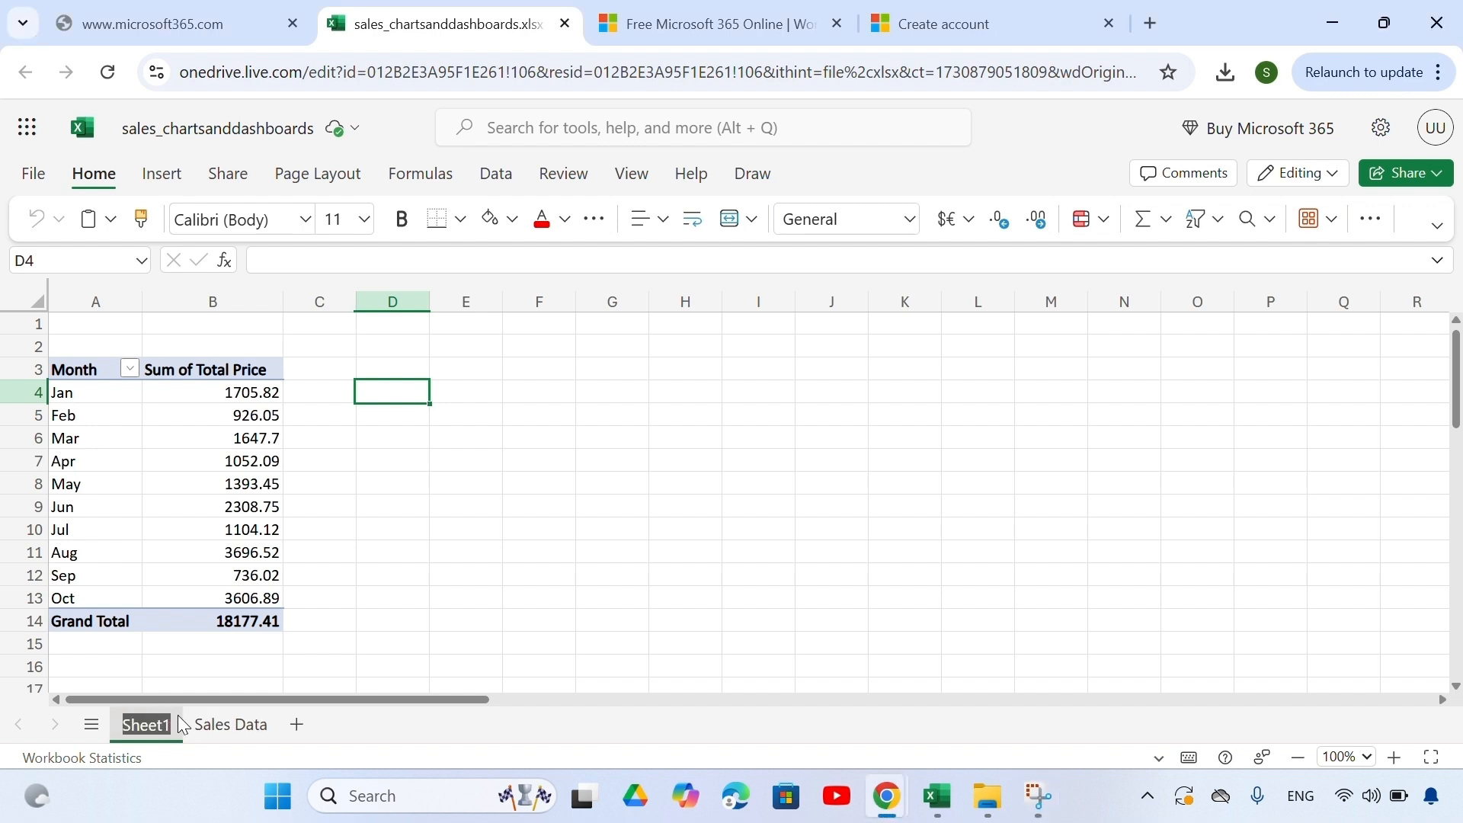
pyautogui.press('BackSpace')
pyautogui.write('Sales')
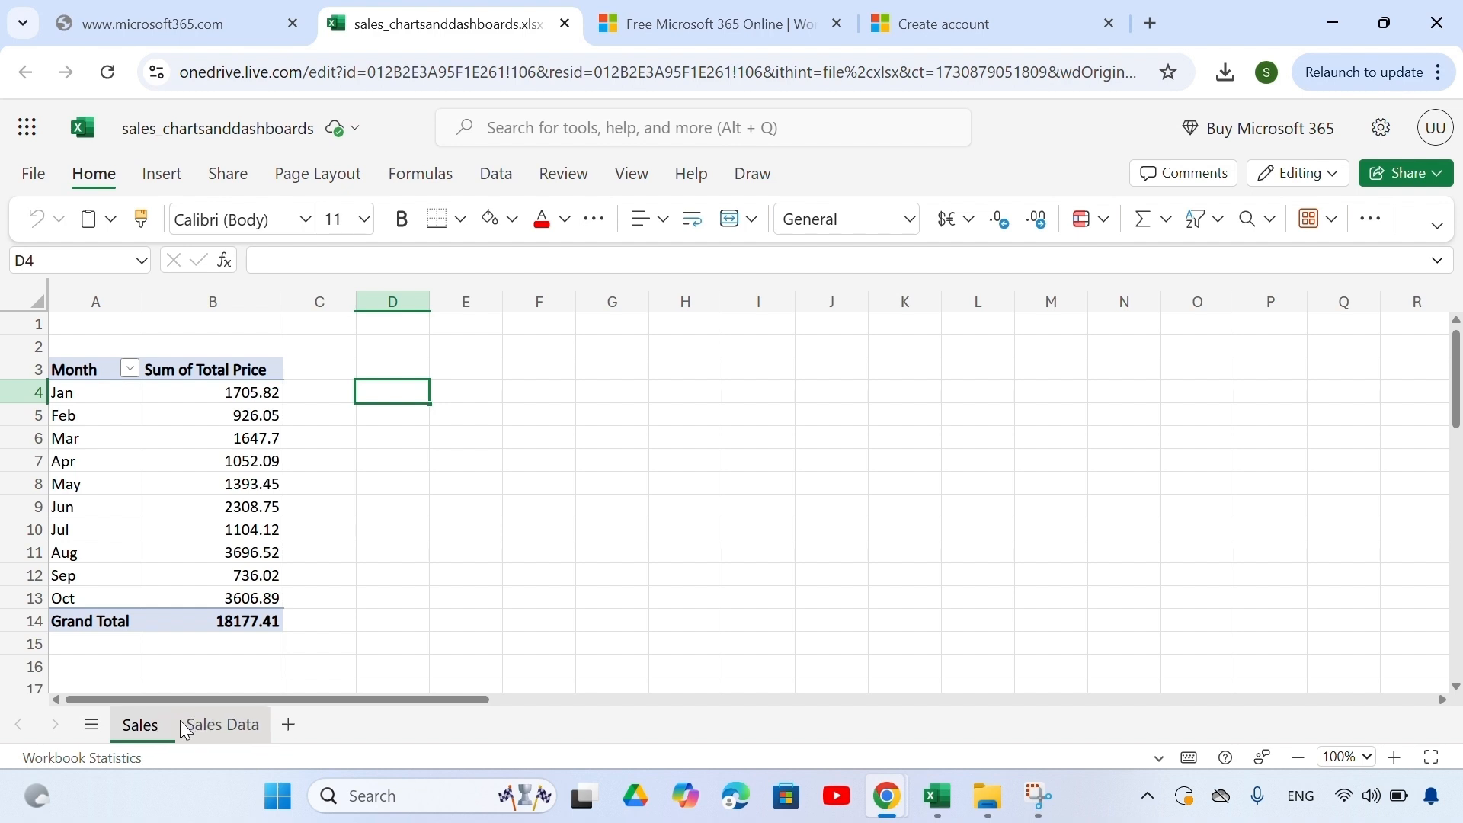
pyautogui.write(' by month')
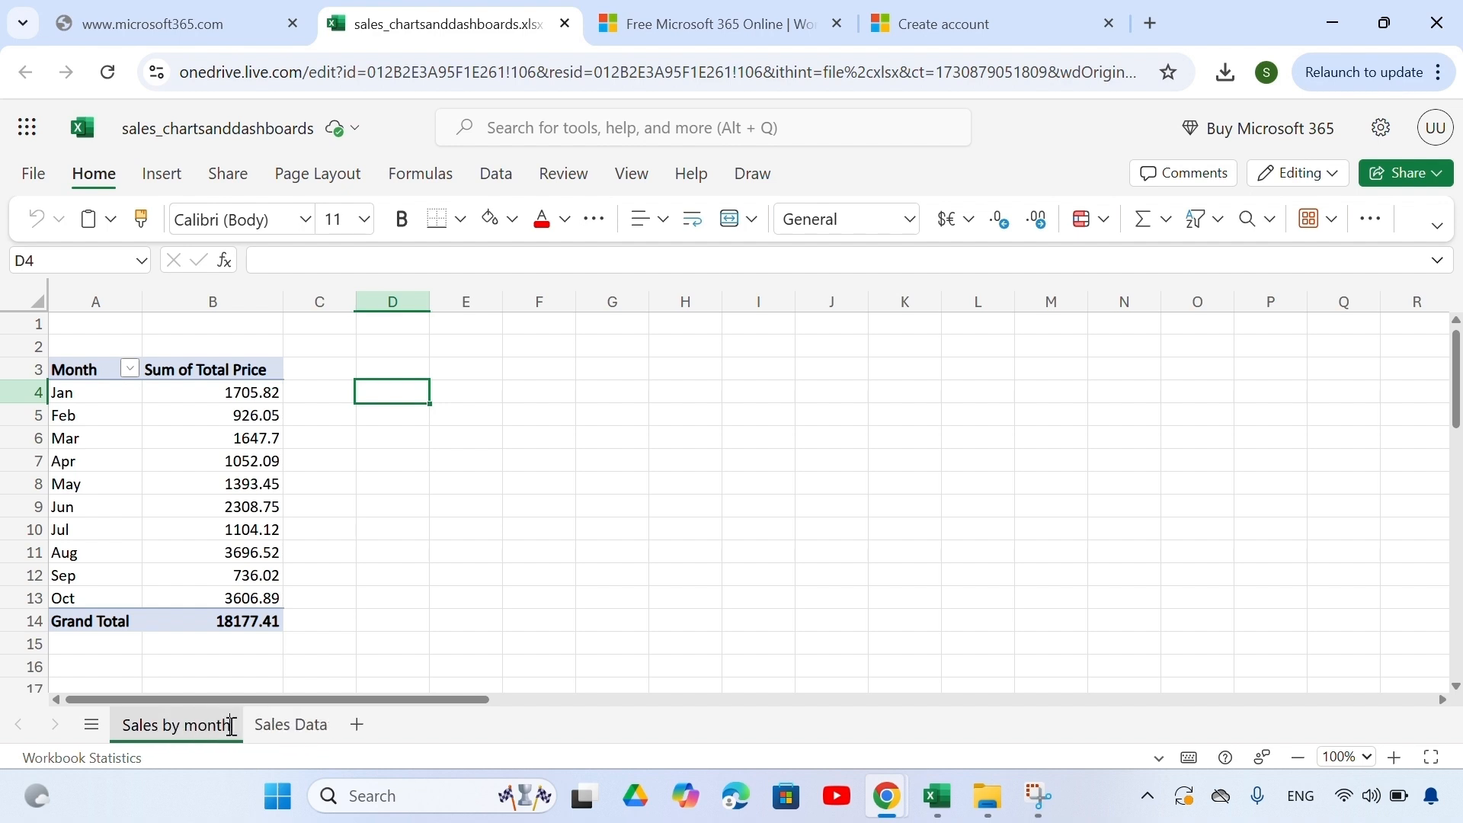
pyautogui.press('Return')
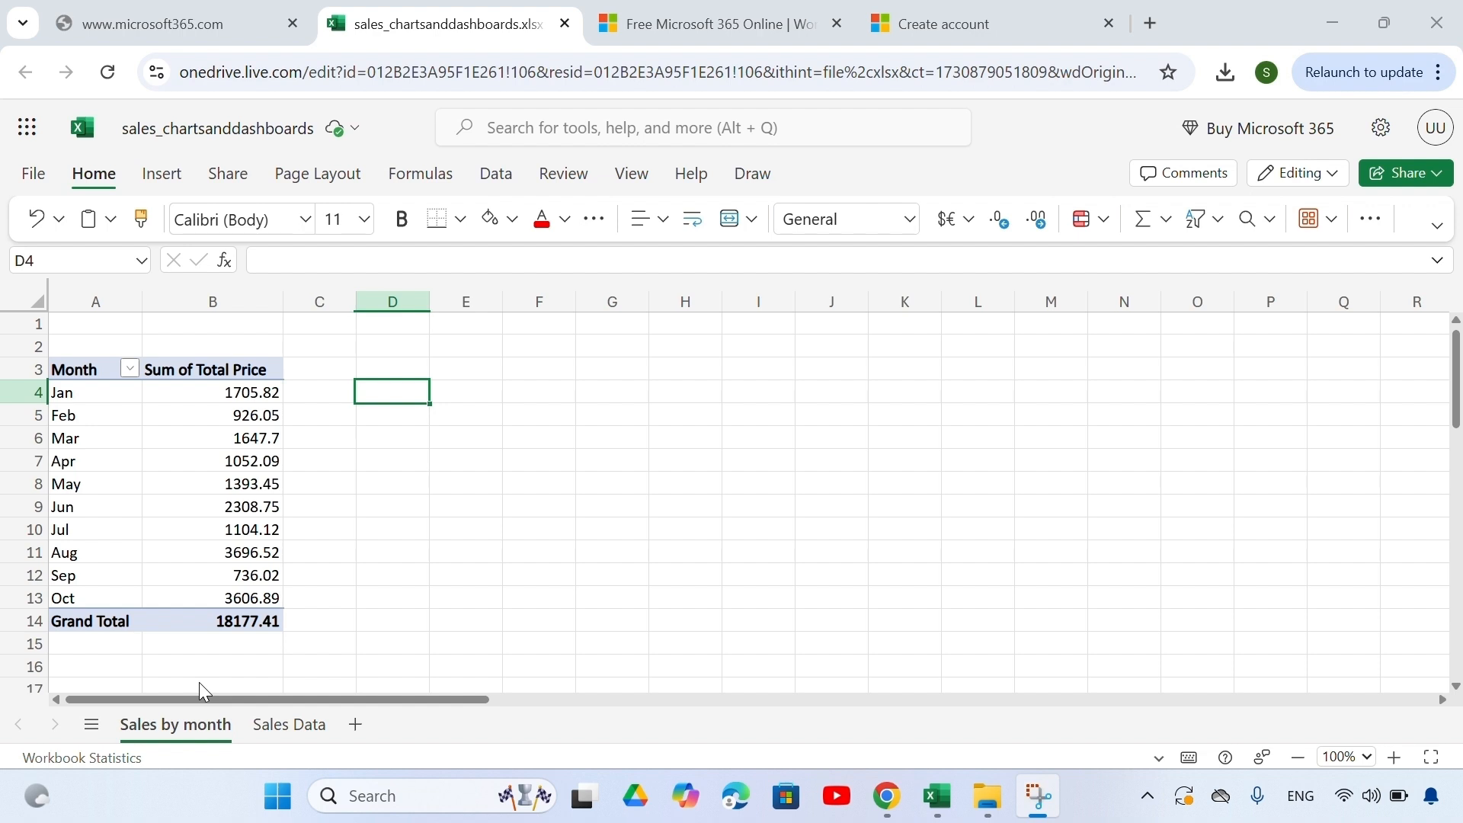
pyautogui.press('Down')
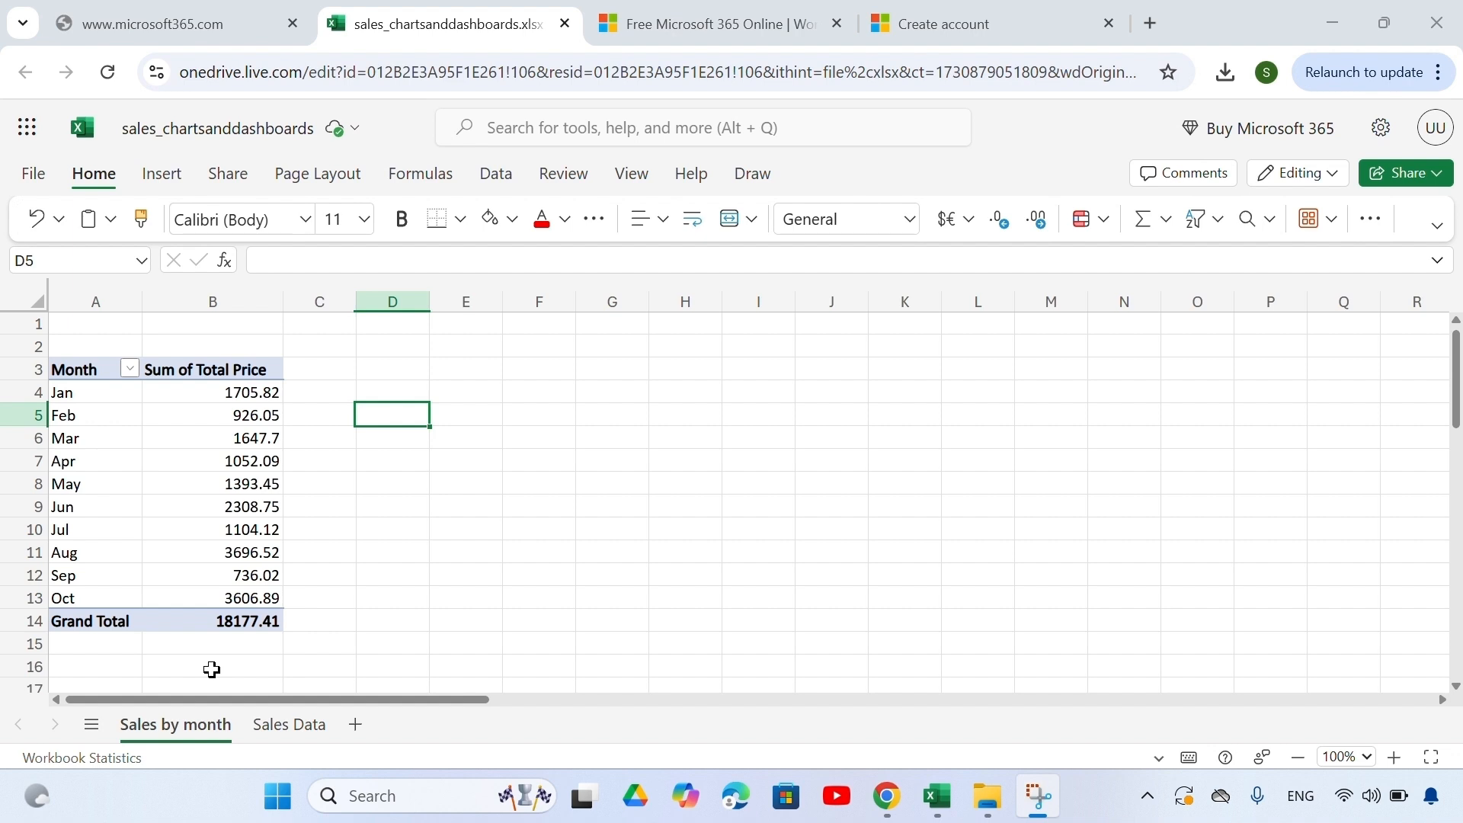
# - Format the PivotTable's total price values, including the grand total, as currency without decimal places
pyautogui.moveTo(160, 392); pyautogui.dragTo(247, 625)
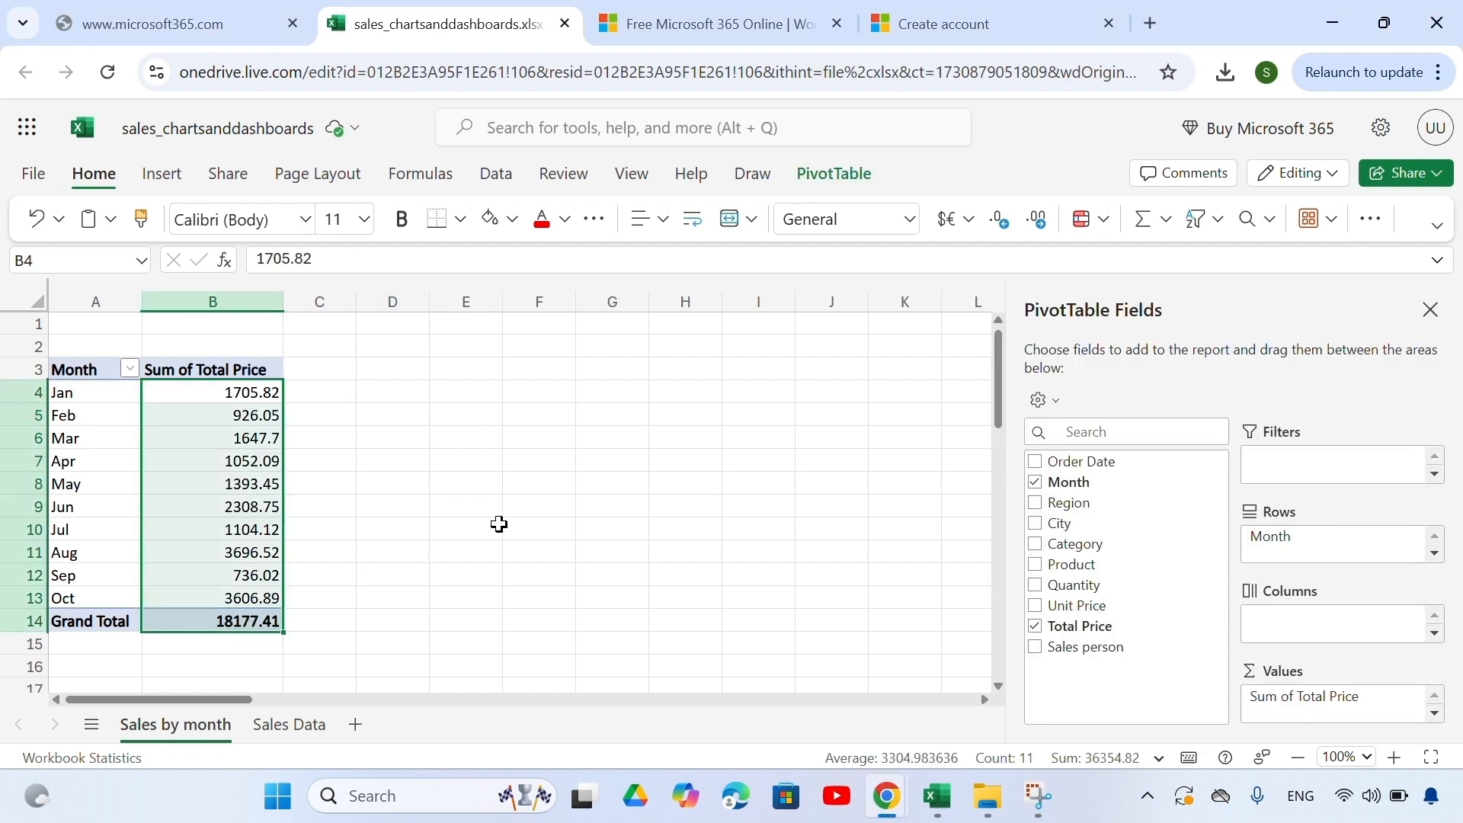
pyautogui.click(905, 232)
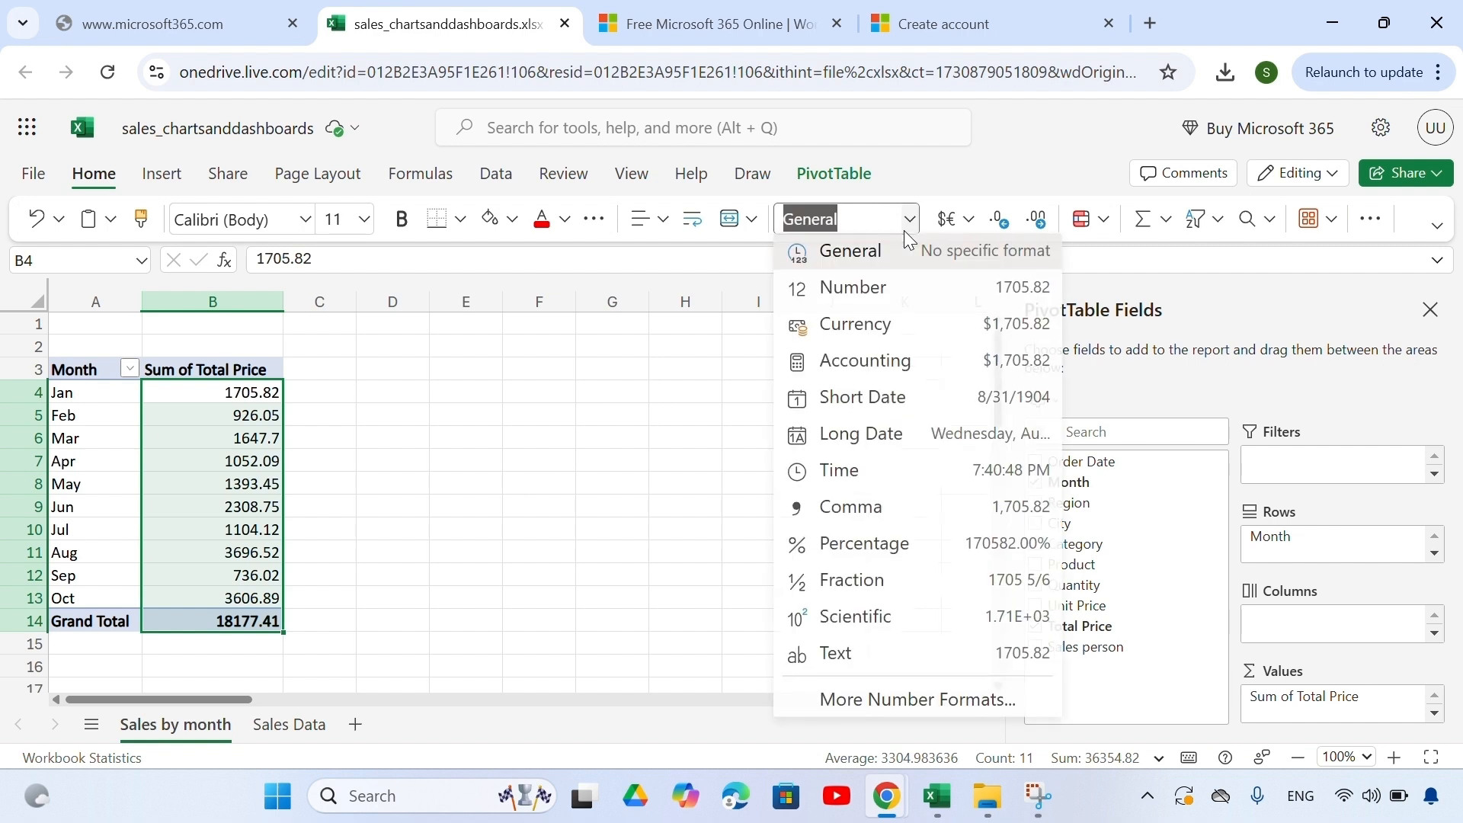
pyautogui.click(866, 337)
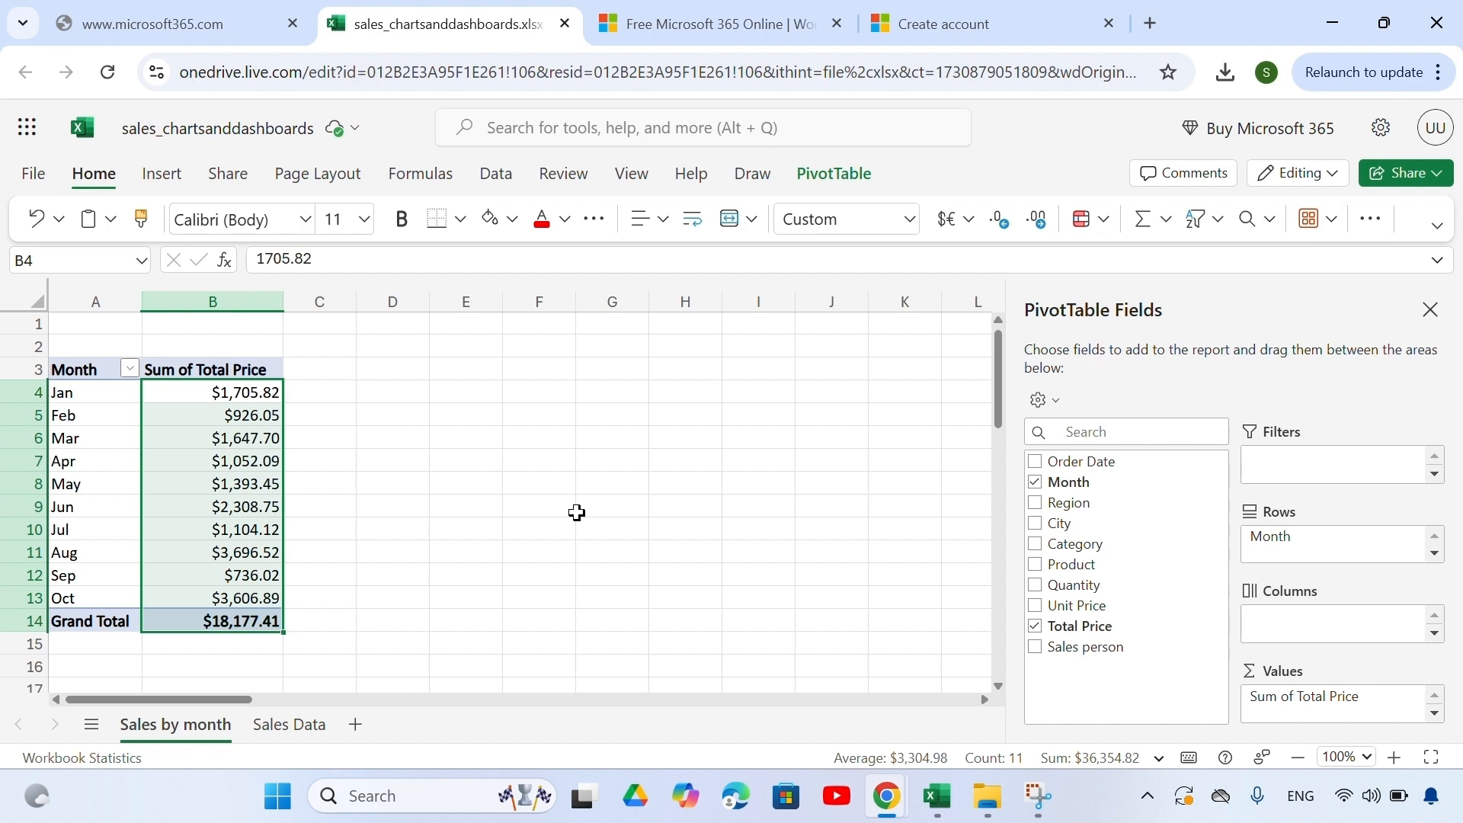
pyautogui.click(1002, 220)
pyautogui.click(1002, 221)
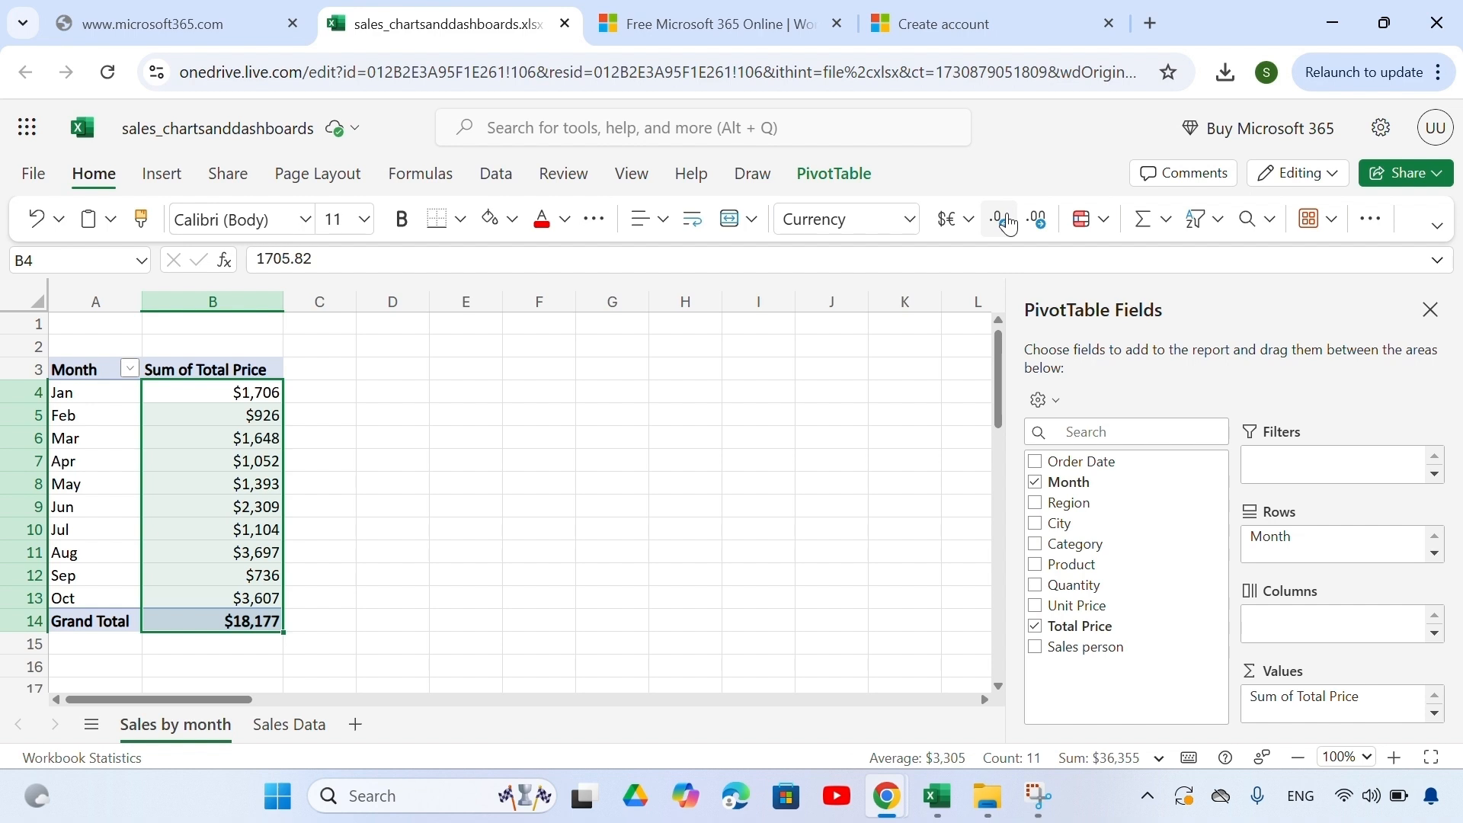
pyautogui.click(415, 525)
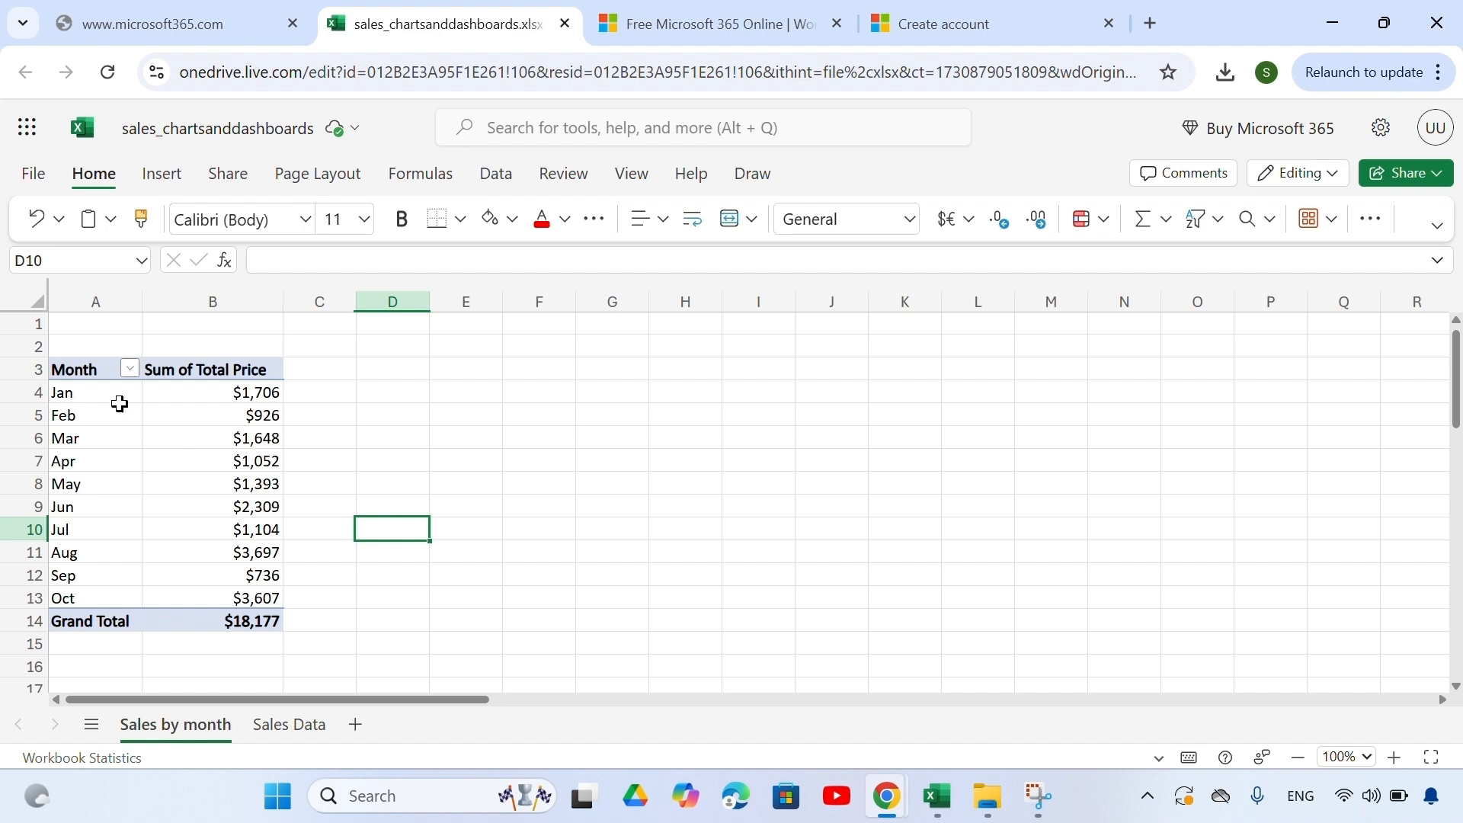
# - Insert a line chart from the whole PivotTable and place it beside the table, starting around column D
pyautogui.moveTo(85, 369); pyautogui.dragTo(233, 624)
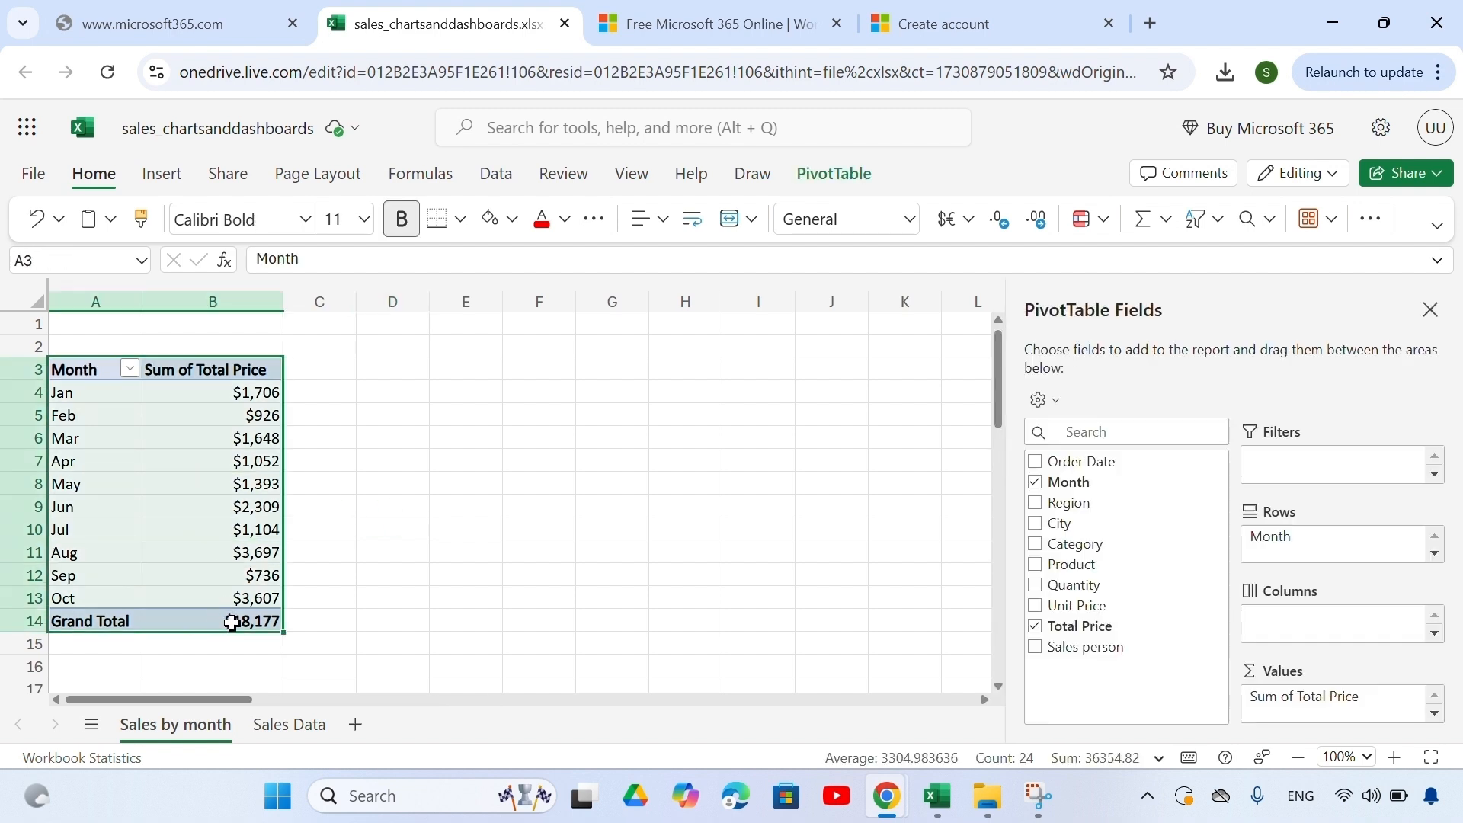
pyautogui.click(172, 180)
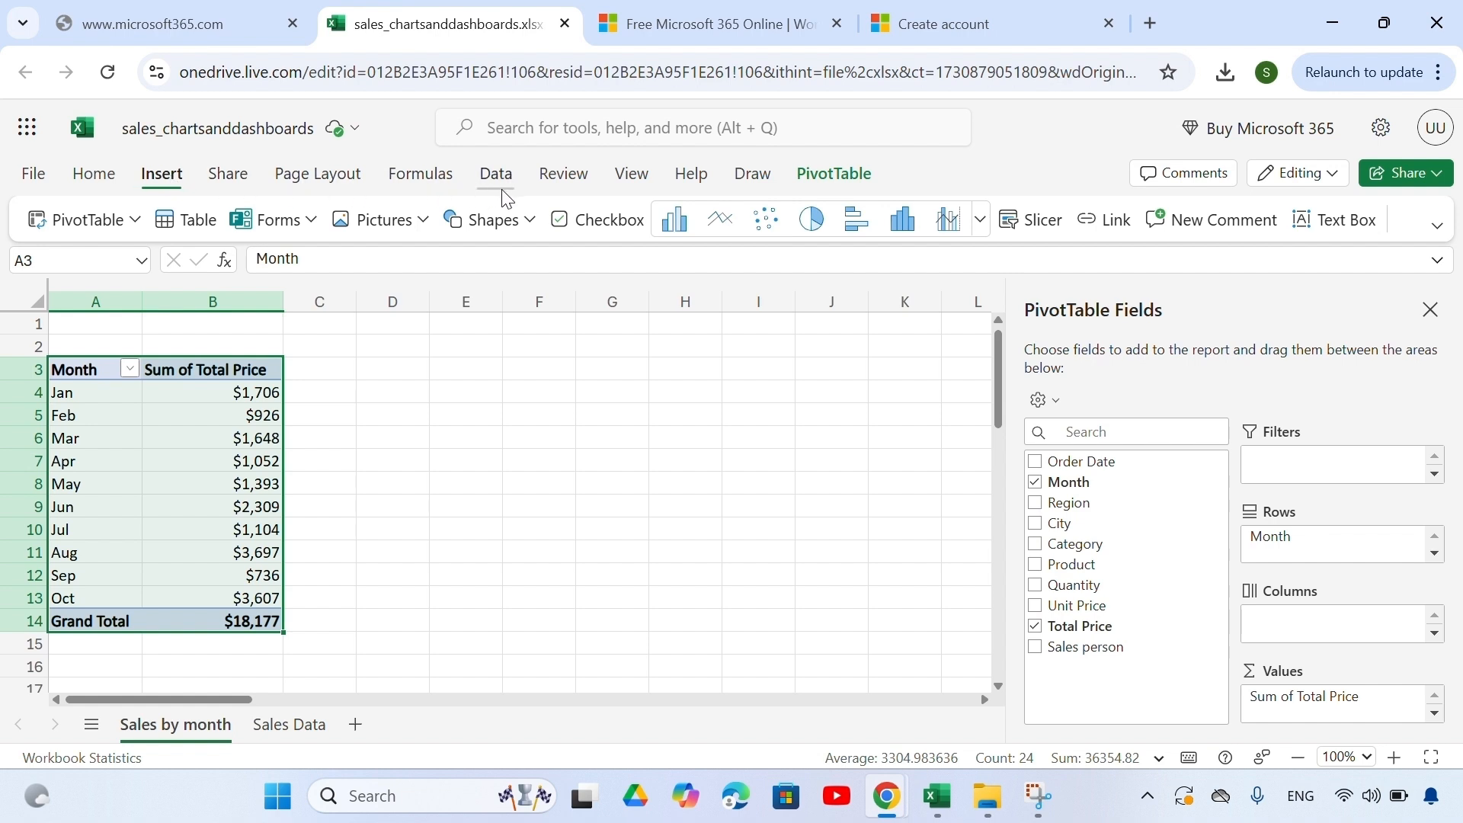
pyautogui.click(717, 222)
pyautogui.moveTo(569, 371); pyautogui.dragTo(673, 381)
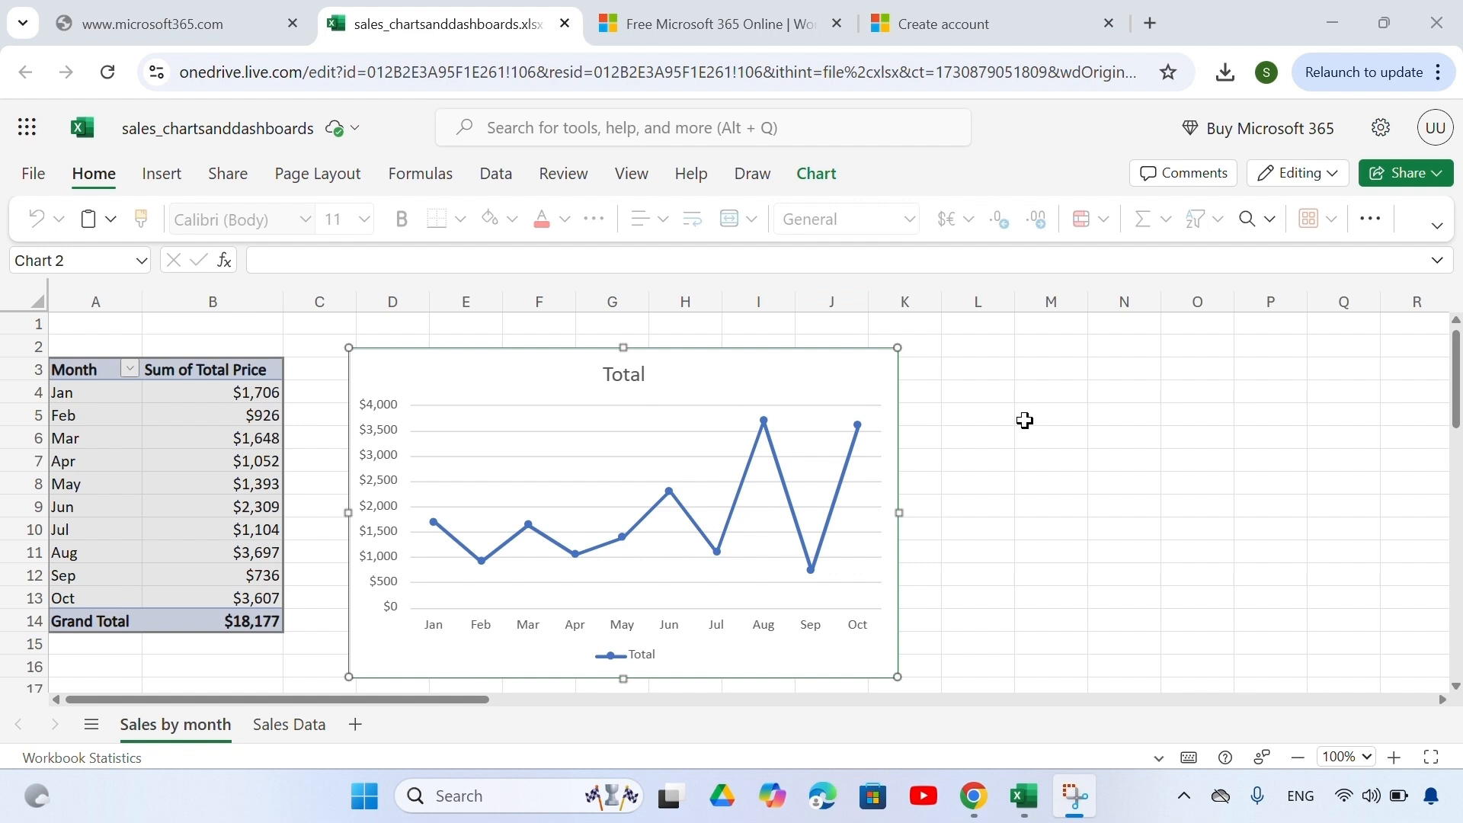
# - Change the line chart's title to Sales by month
pyautogui.rightClick(809, 389)
pyautogui.click(913, 505)
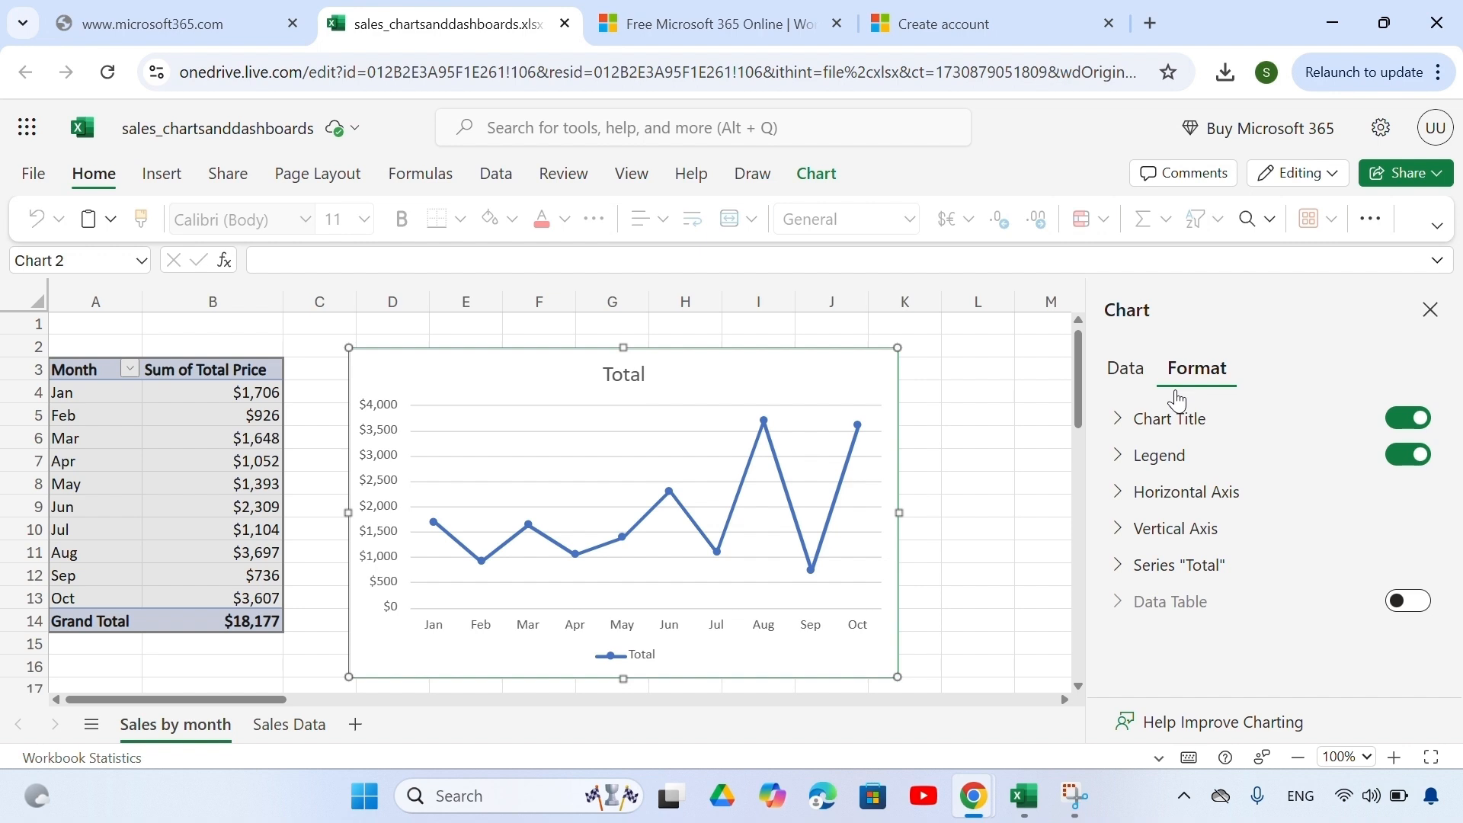
pyautogui.click(1241, 418)
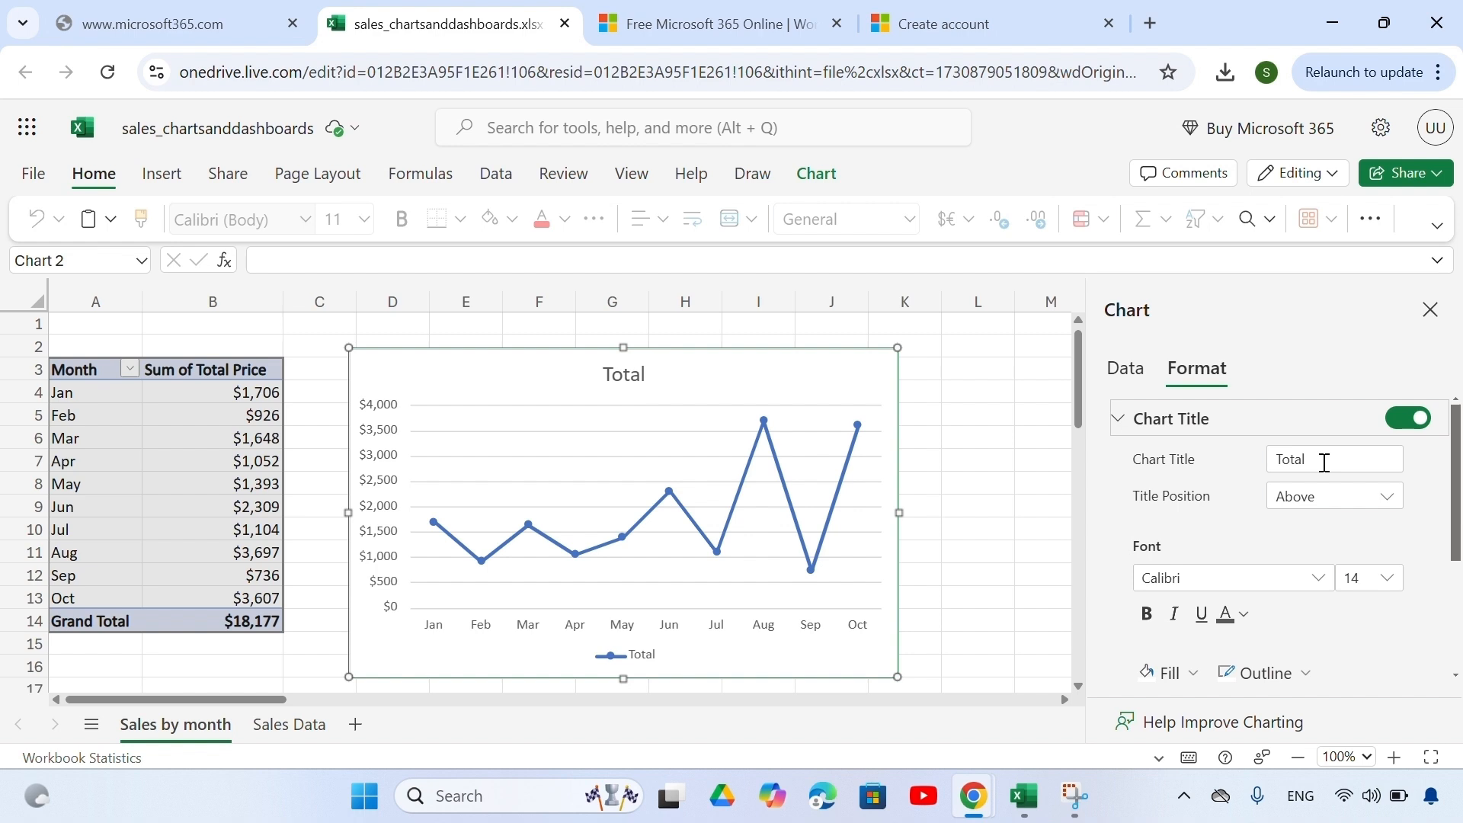
pyautogui.click(1325, 463)
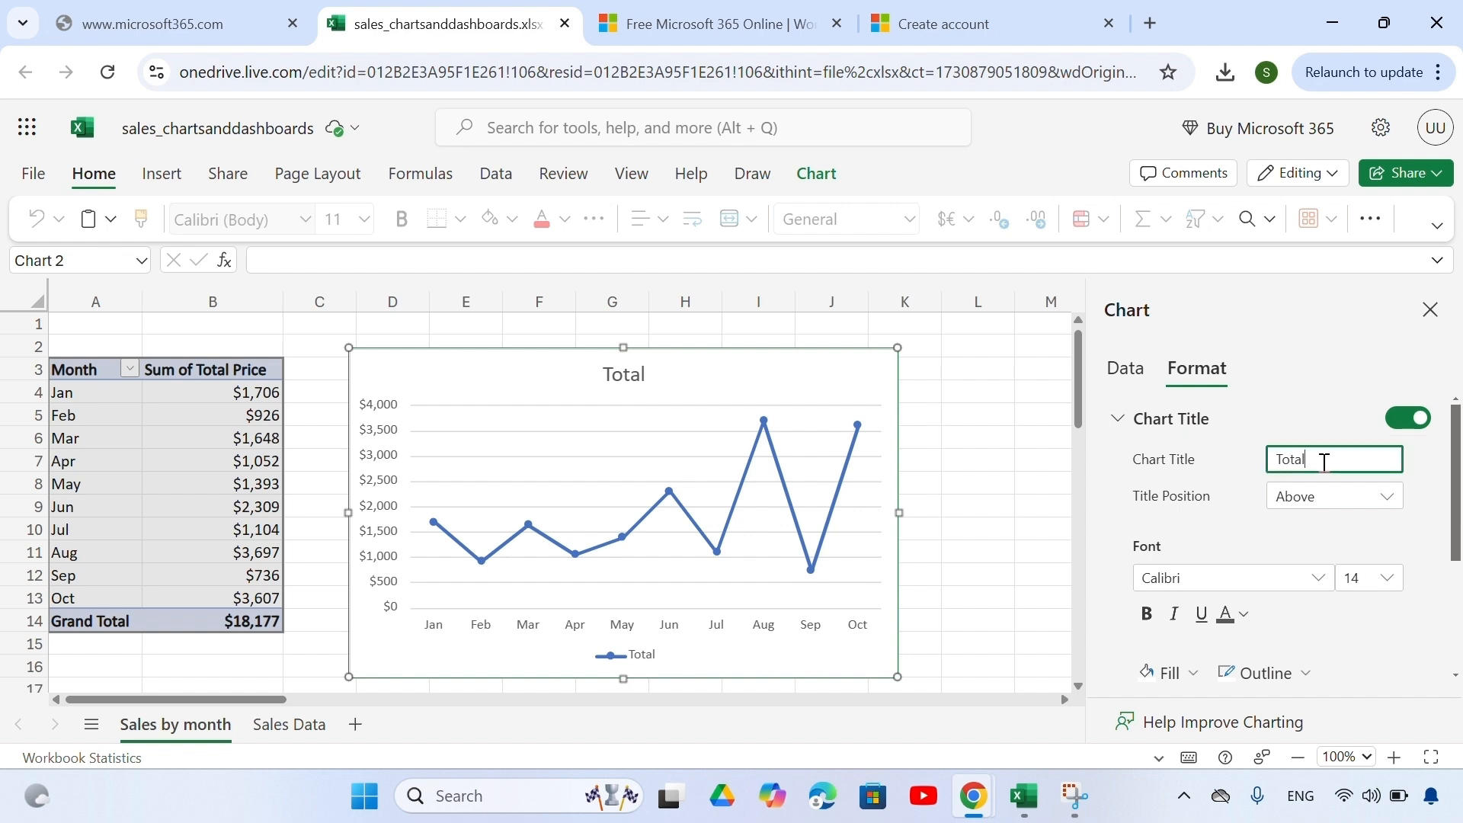
pyautogui.press('BackSpace')
pyautogui.press('BackSpace')
pyautogui.press('BackSpace')
pyautogui.press('BackSpace')
pyautogui.press('BackSpace')
pyautogui.write('Sales by month')
pyautogui.press('Return')
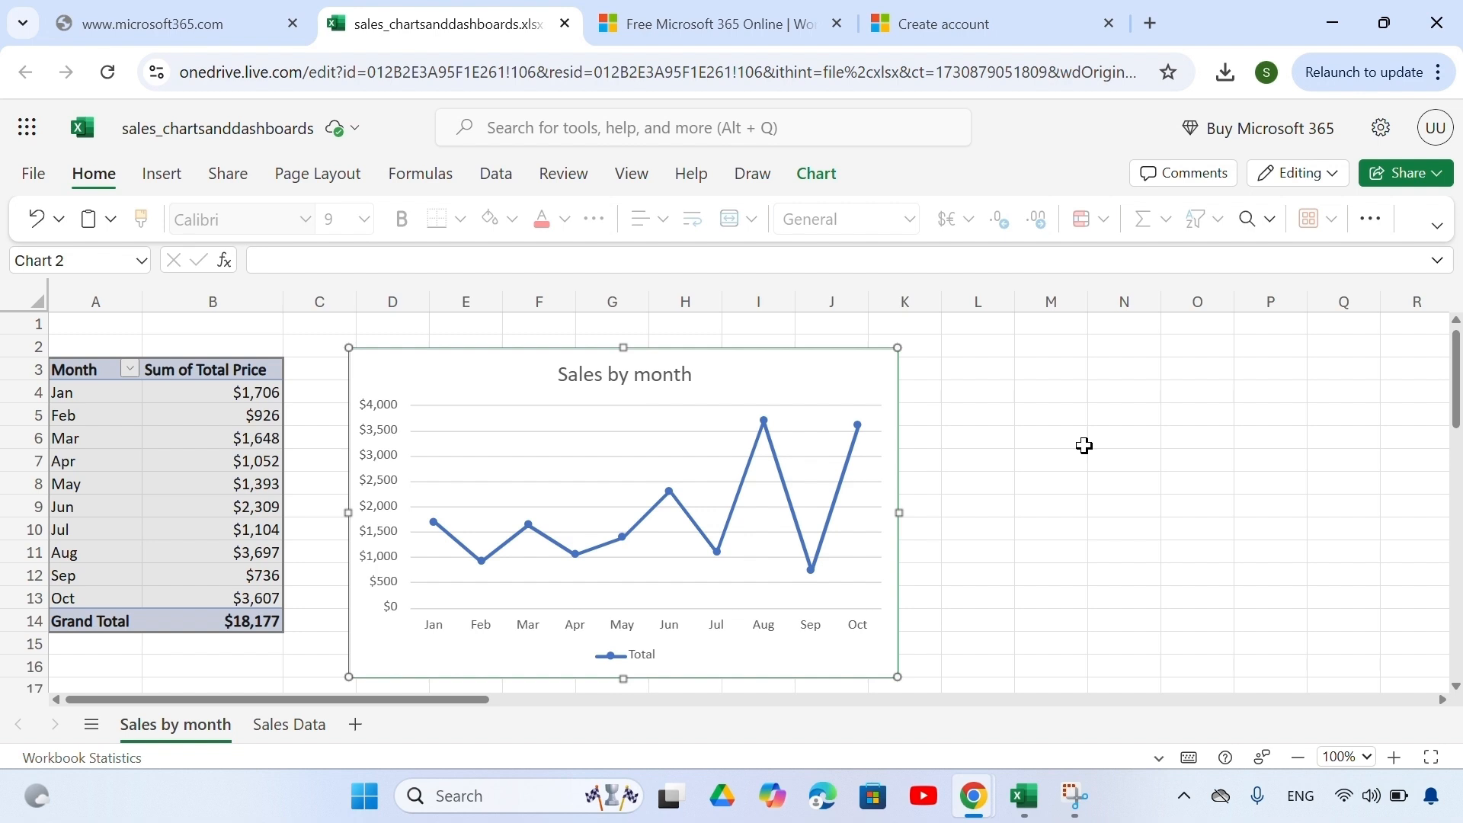
# - Set the minimum bound of the chart's vertical axis to 500
pyautogui.rightClick(859, 423)
pyautogui.click(929, 496)
pyautogui.click(1211, 529)
pyautogui.click(1298, 554)
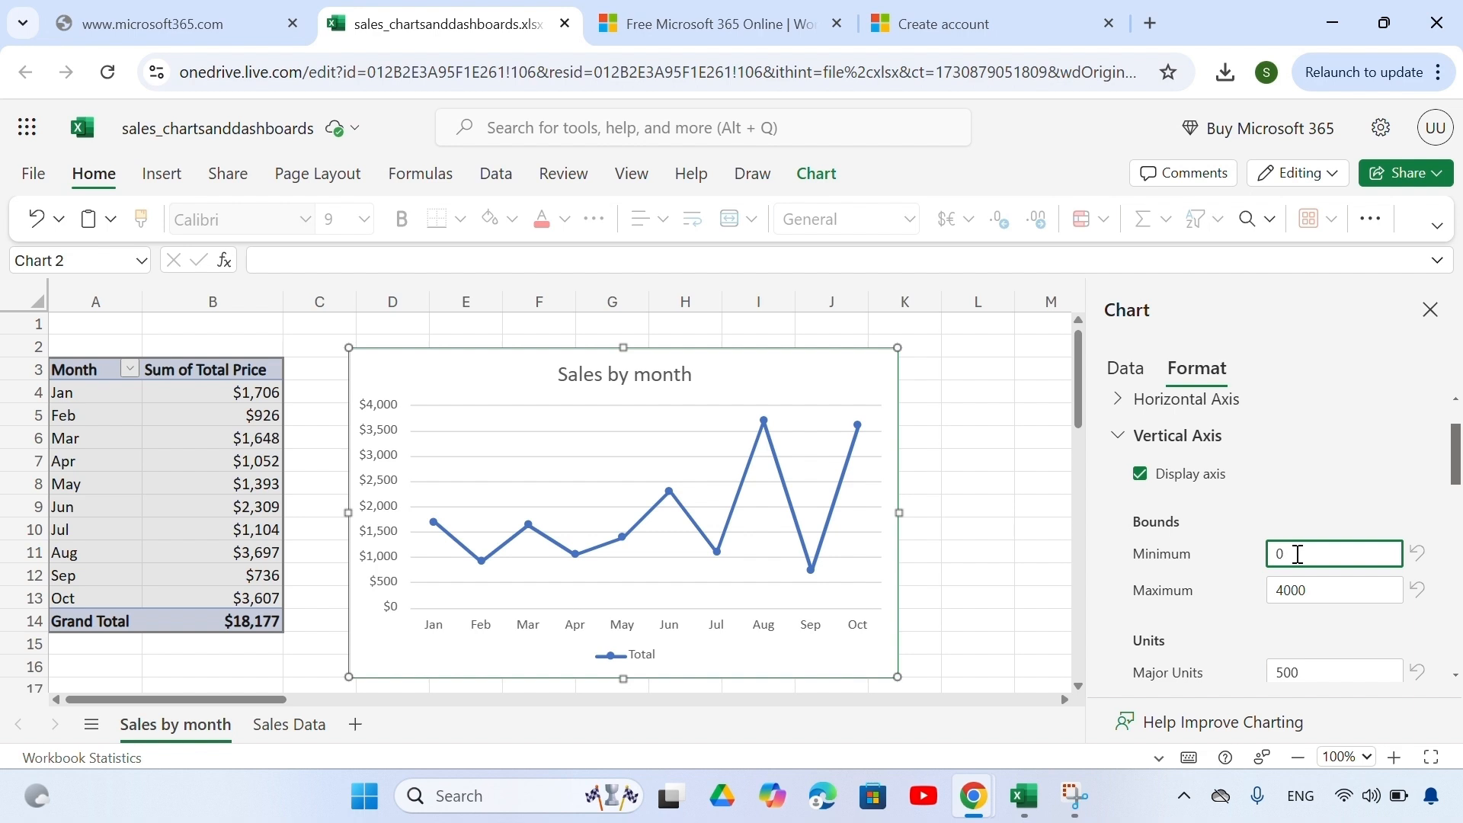
pyautogui.press('BackSpace')
pyautogui.write('500')
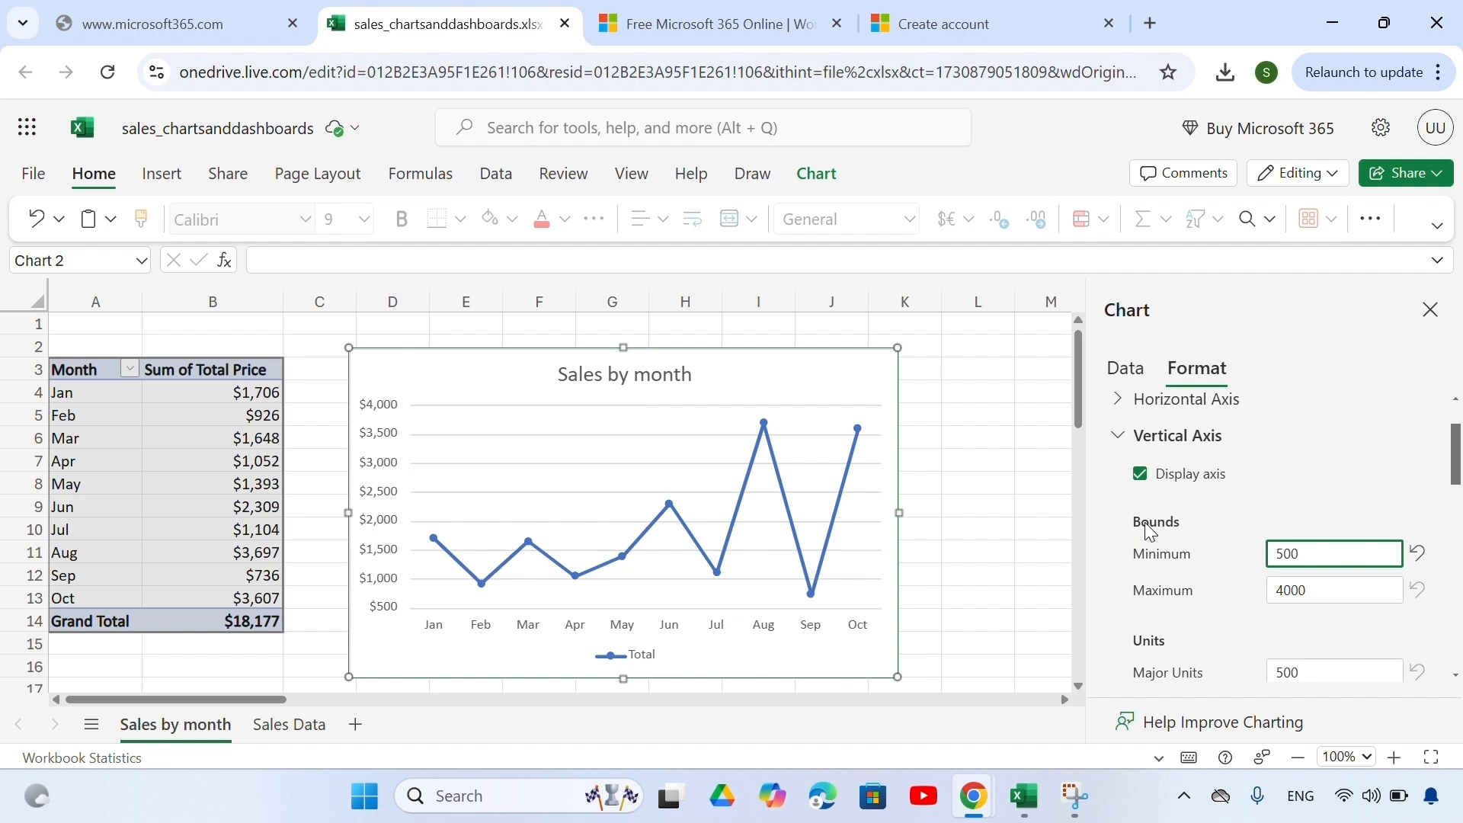
# - Hide the line chart's legend and collapse the vertical axis settings
pyautogui.scroll(1, 1306, 644)
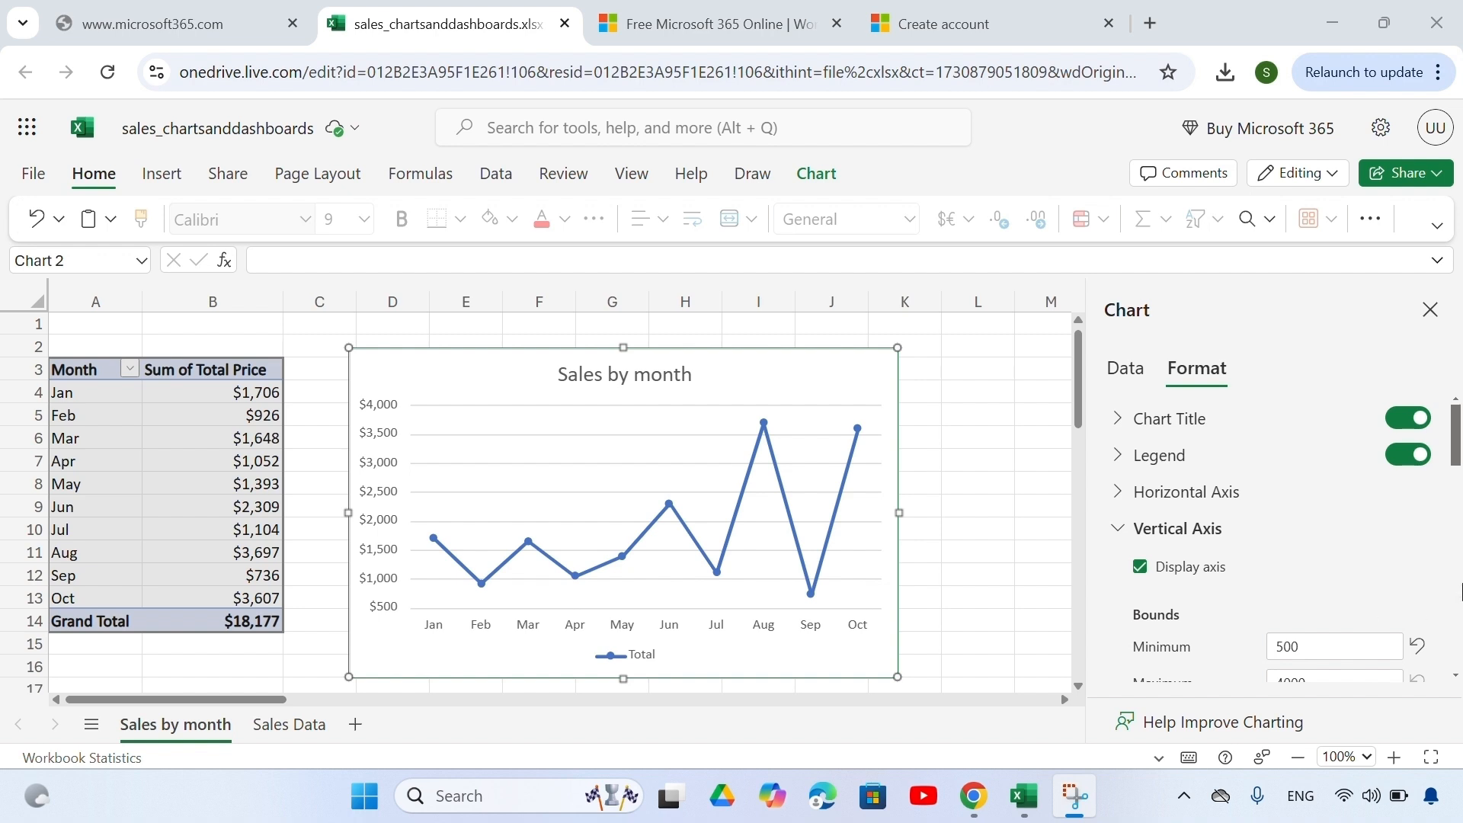
pyautogui.click(1397, 455)
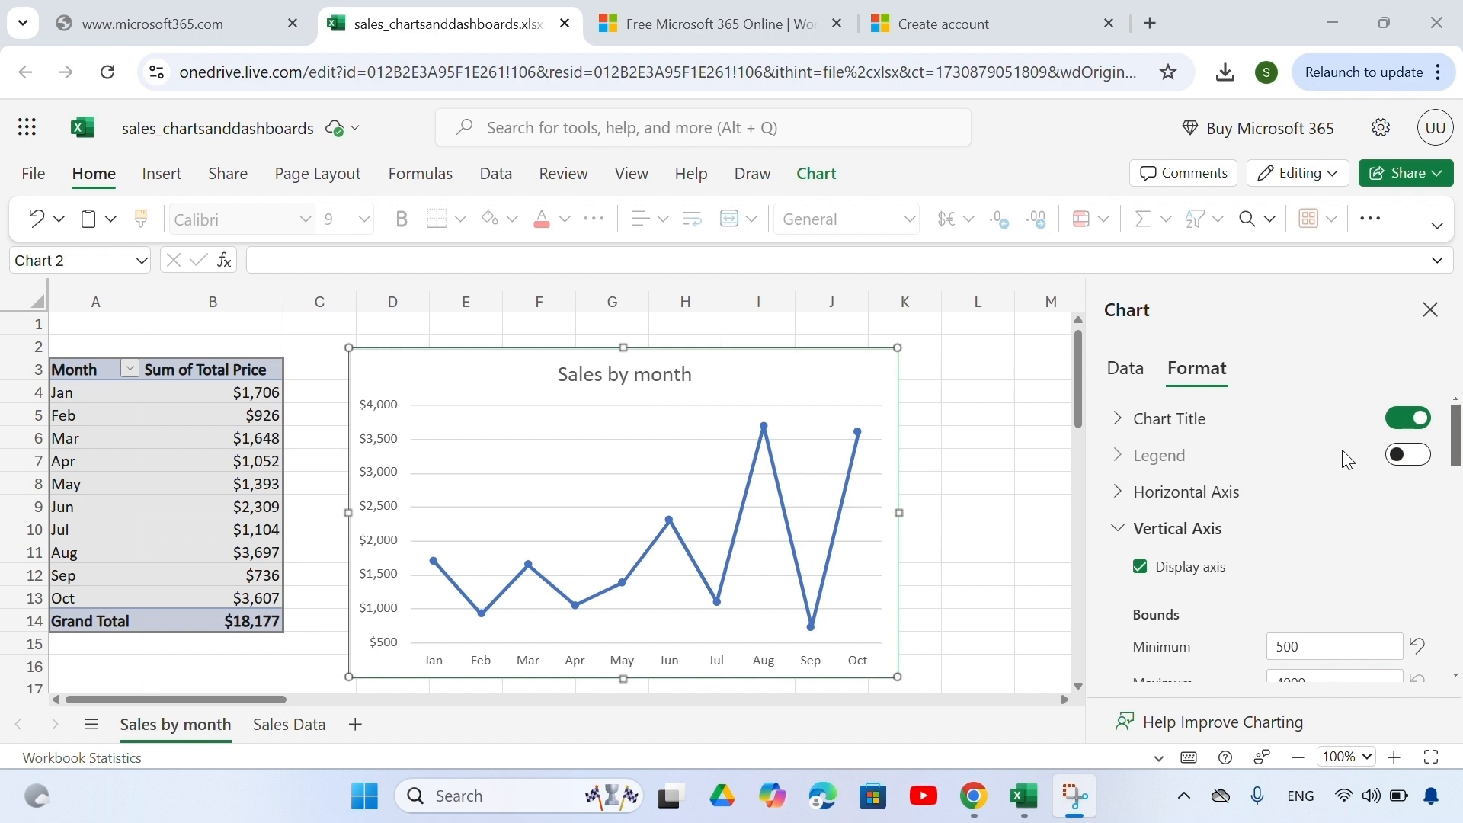
pyautogui.click(1136, 534)
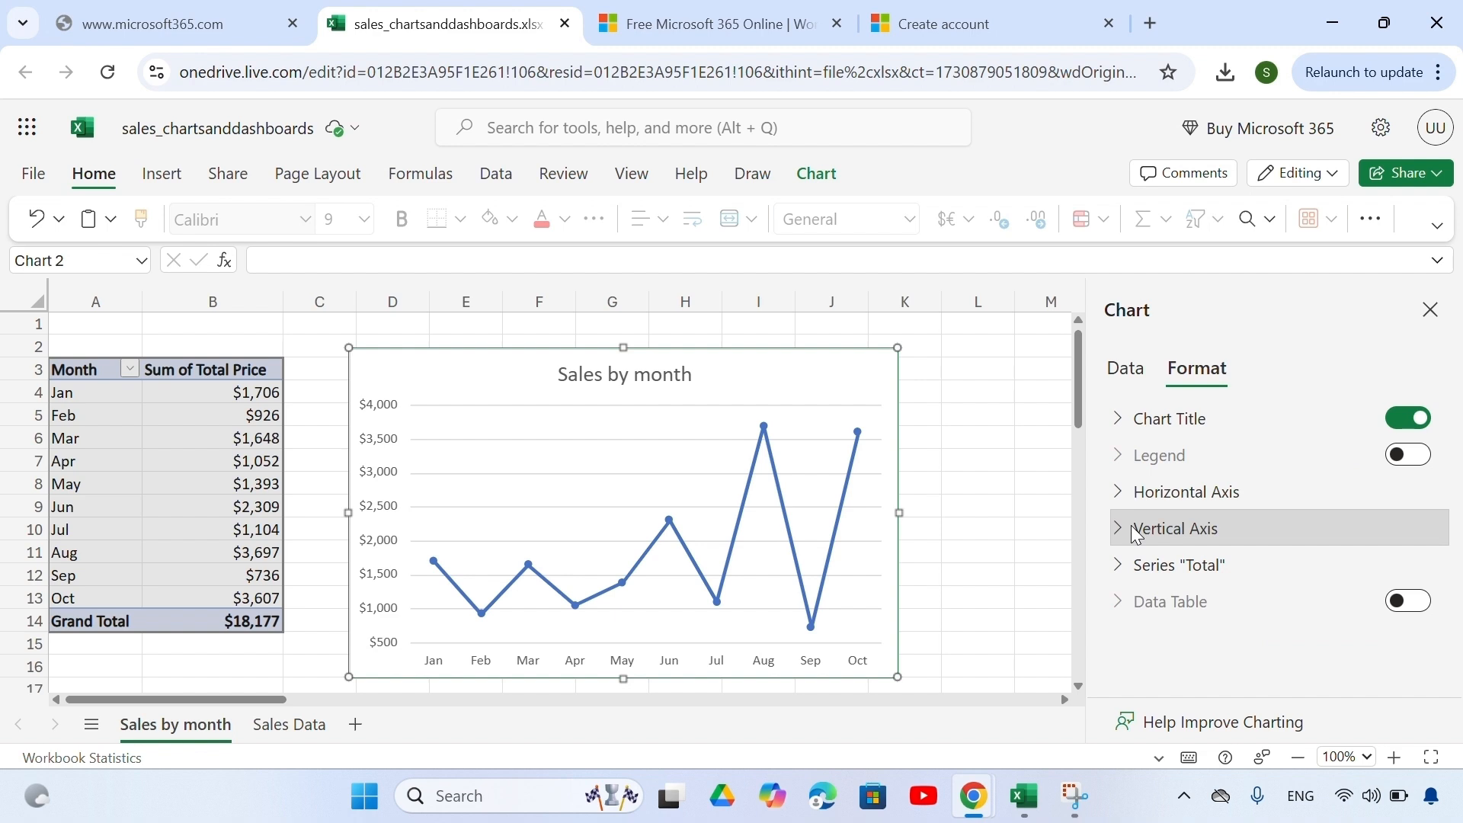
# - Change the line color of the Total series to dark green
pyautogui.click(1149, 565)
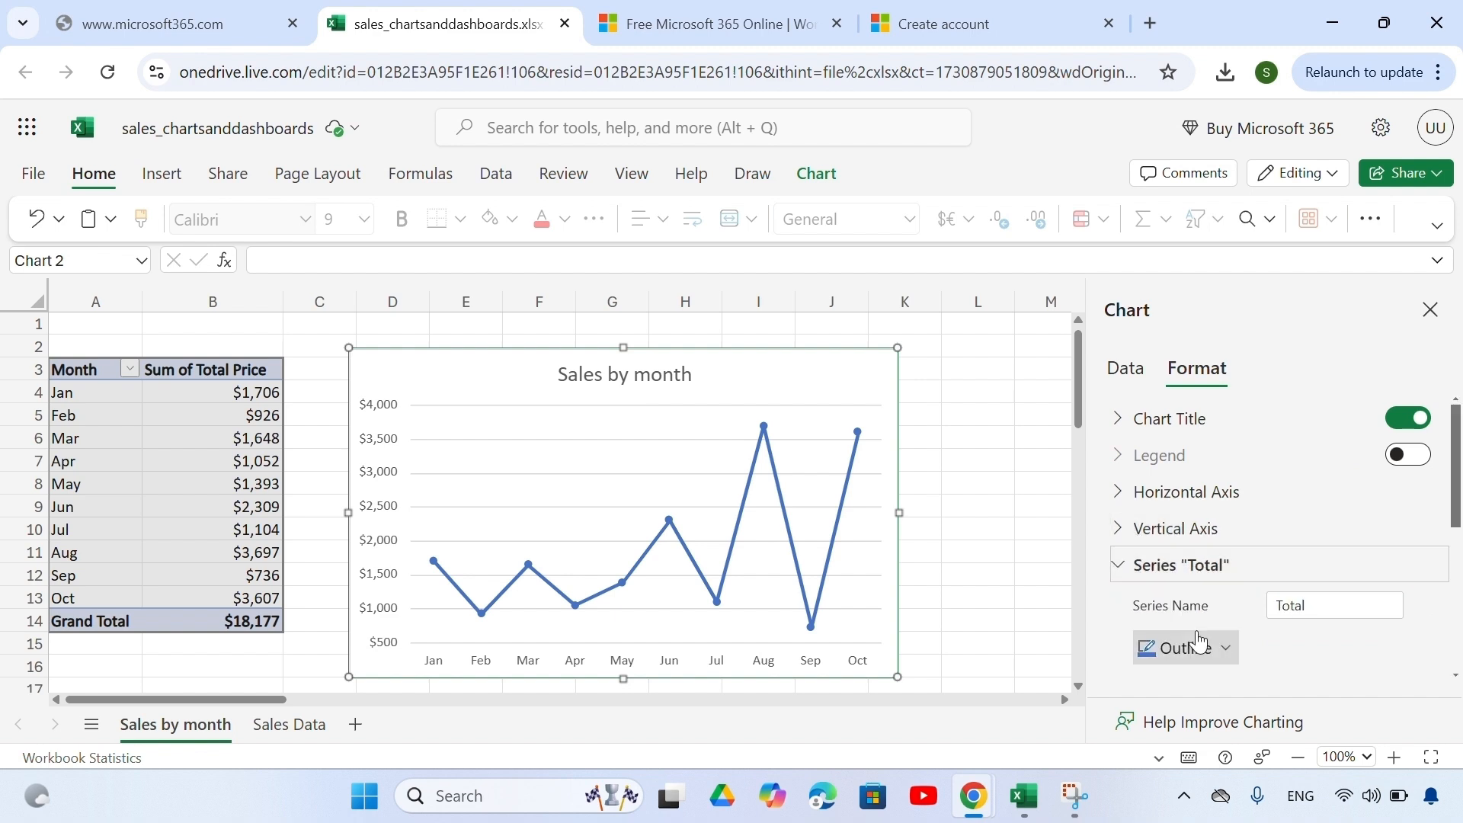
pyautogui.click(1199, 643)
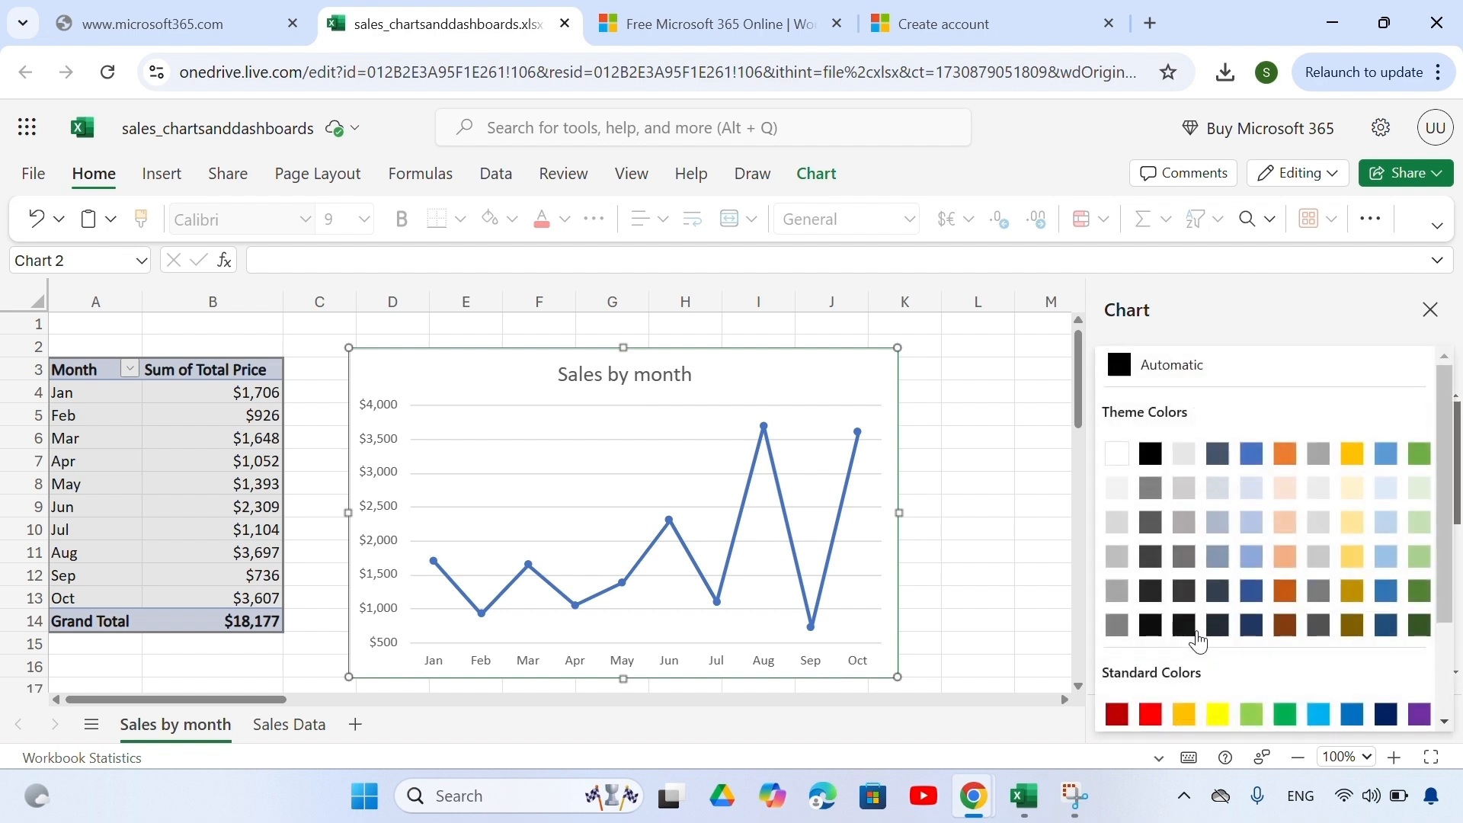
pyautogui.click(1419, 592)
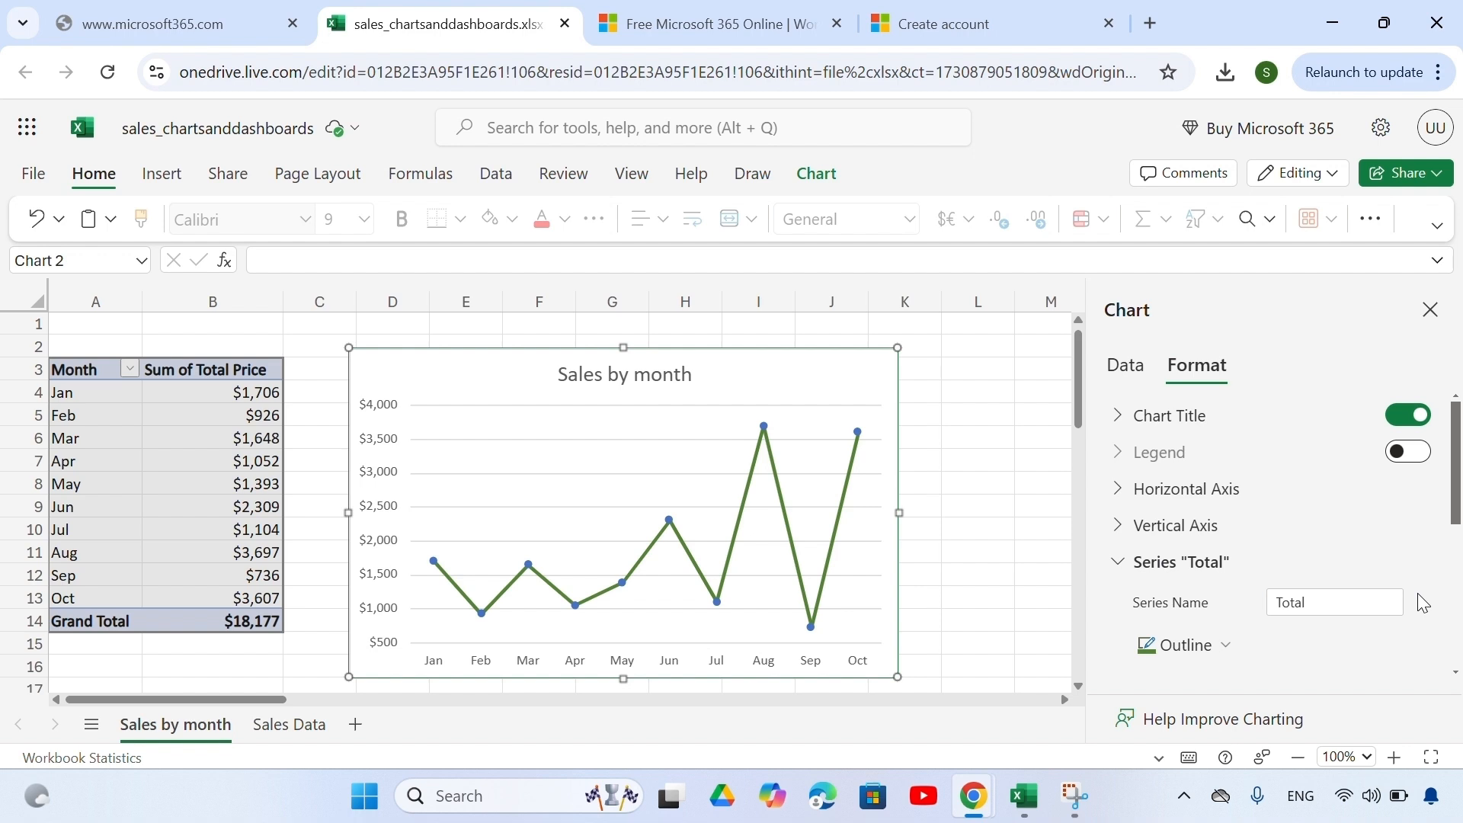
# - Set the marker outline and fill of the Total series to dark green, and close the chart formatting settings
pyautogui.scroll(-4, 1282, 641)
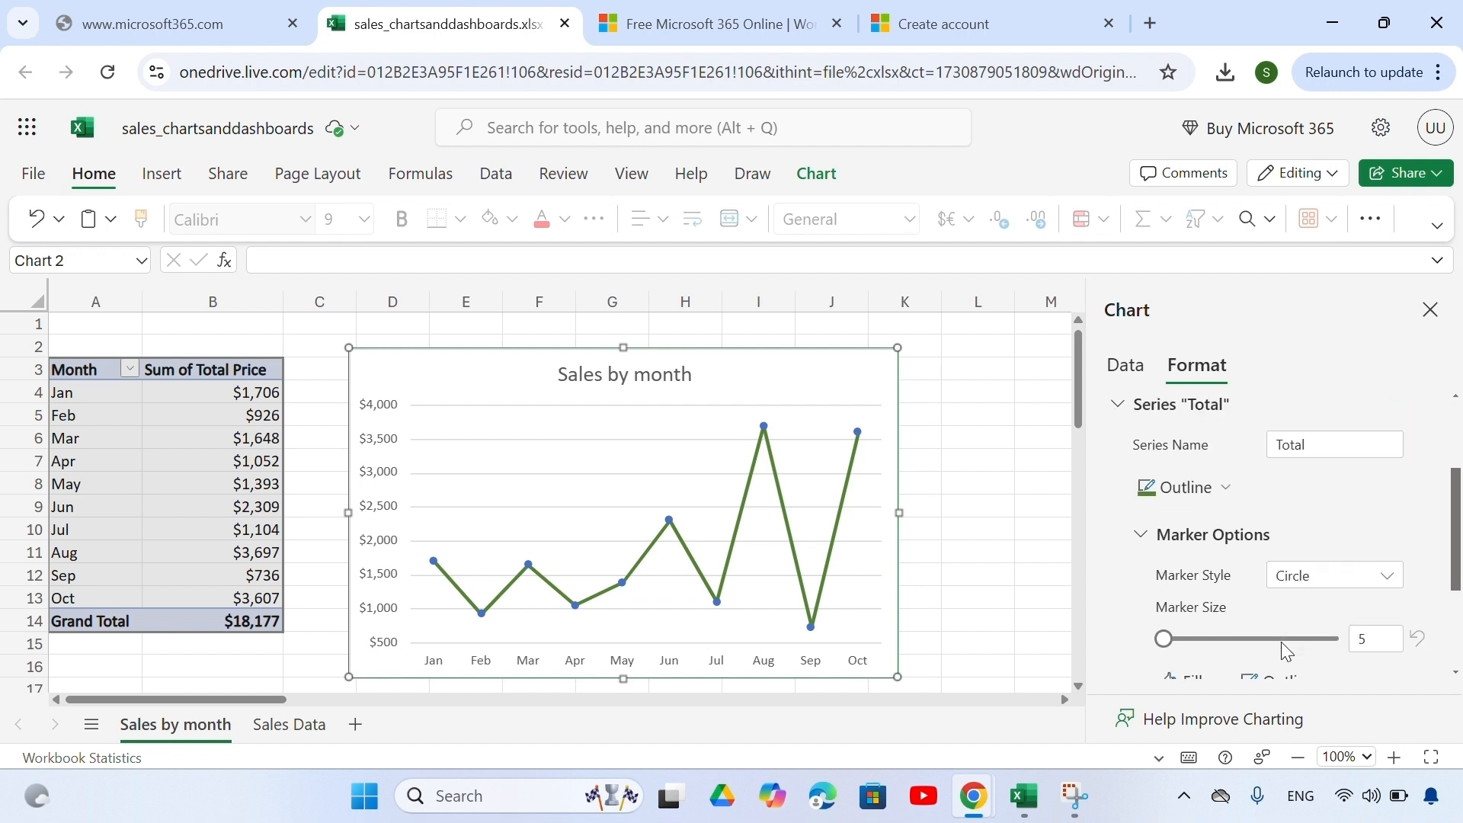
pyautogui.click(1292, 604)
pyautogui.click(1422, 593)
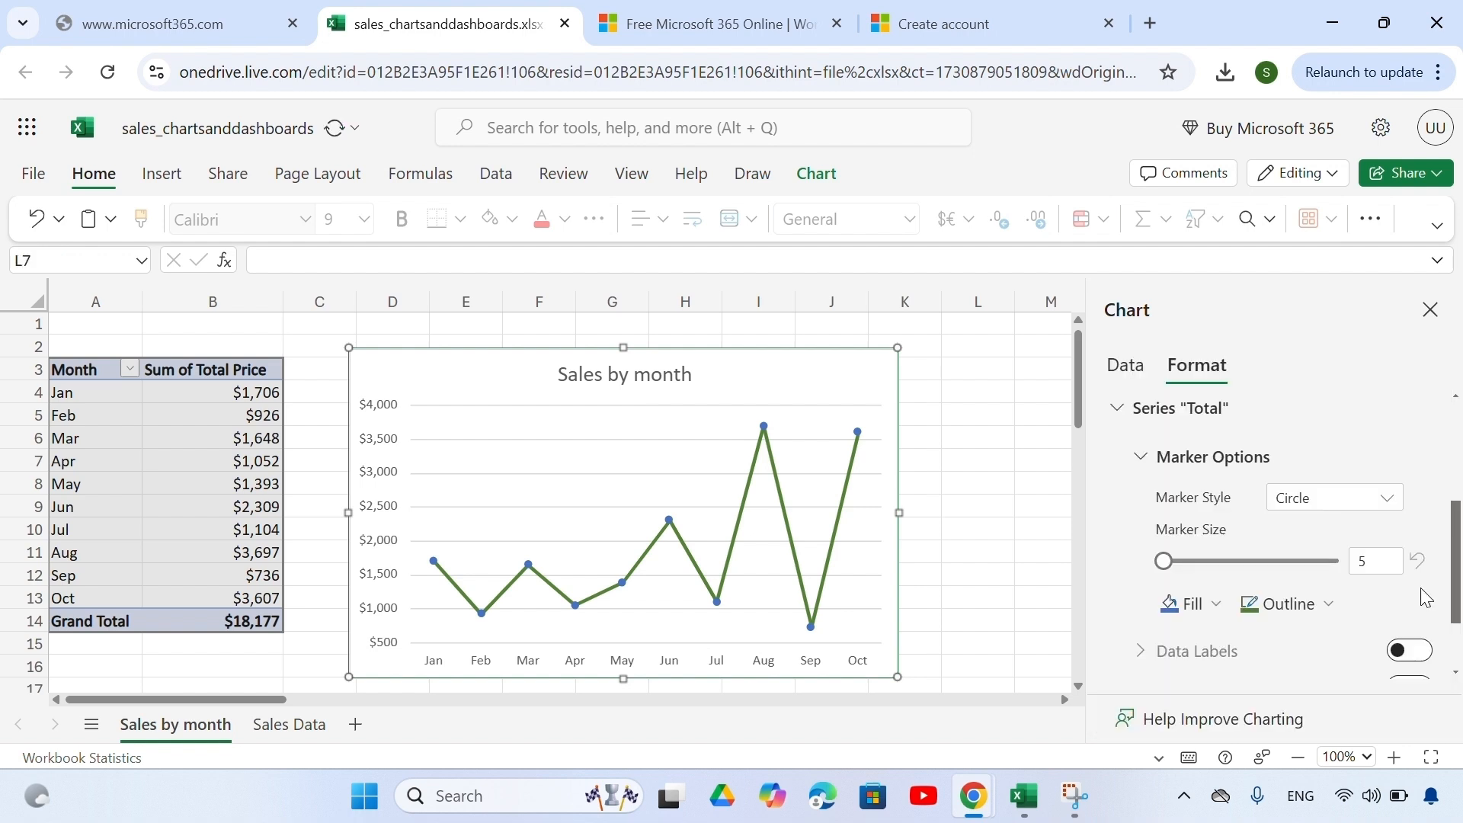
pyautogui.scroll(-1, 1220, 602)
pyautogui.scroll(1, 1197, 622)
pyautogui.click(1190, 619)
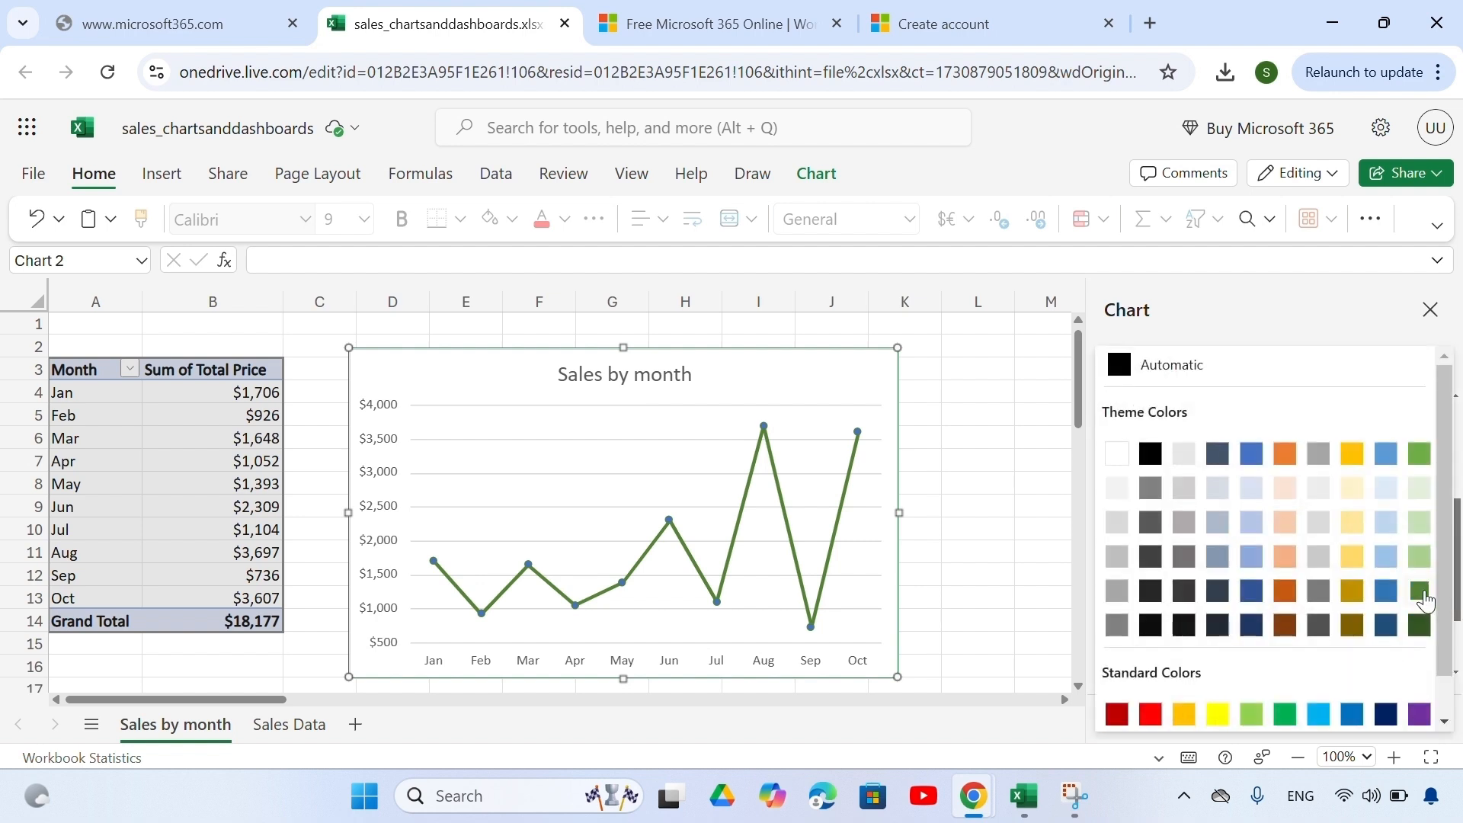
pyautogui.click(1420, 594)
pyautogui.click(1430, 310)
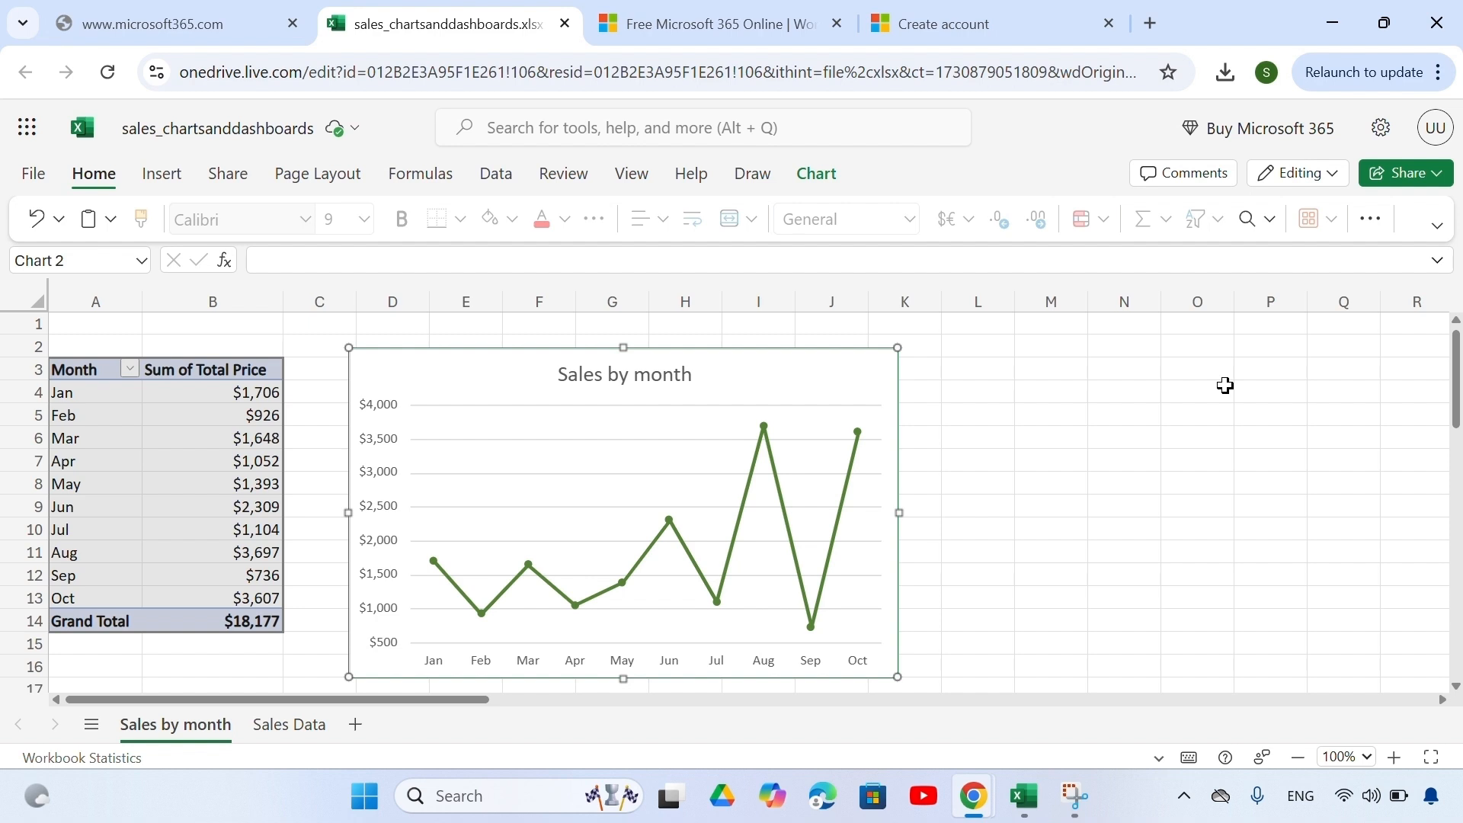
pyautogui.click(978, 415)
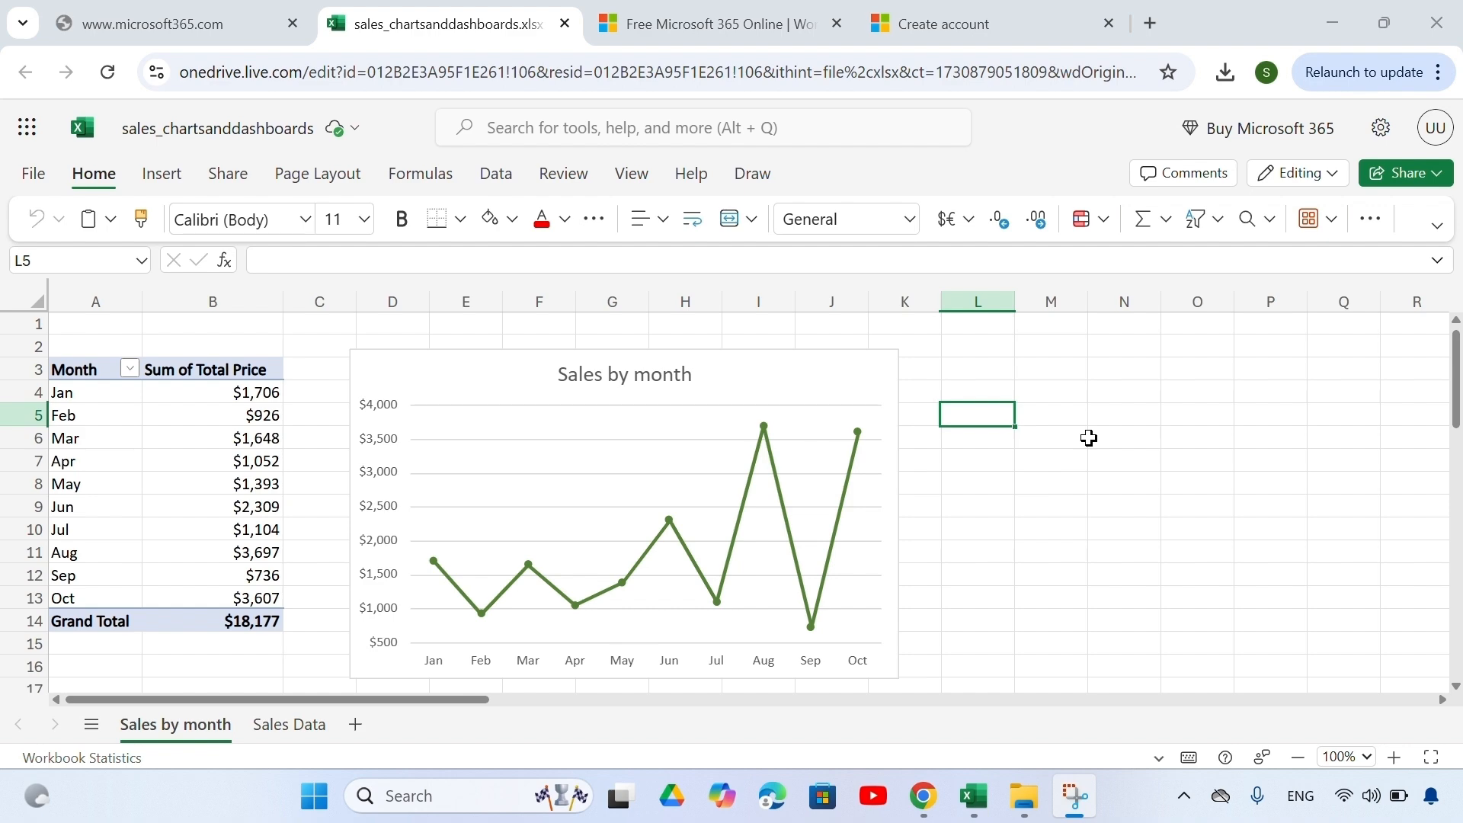
# - Create a PivotTable on a new worksheet from the full Table1 data on the Sales Data sheet
pyautogui.click(276, 724)
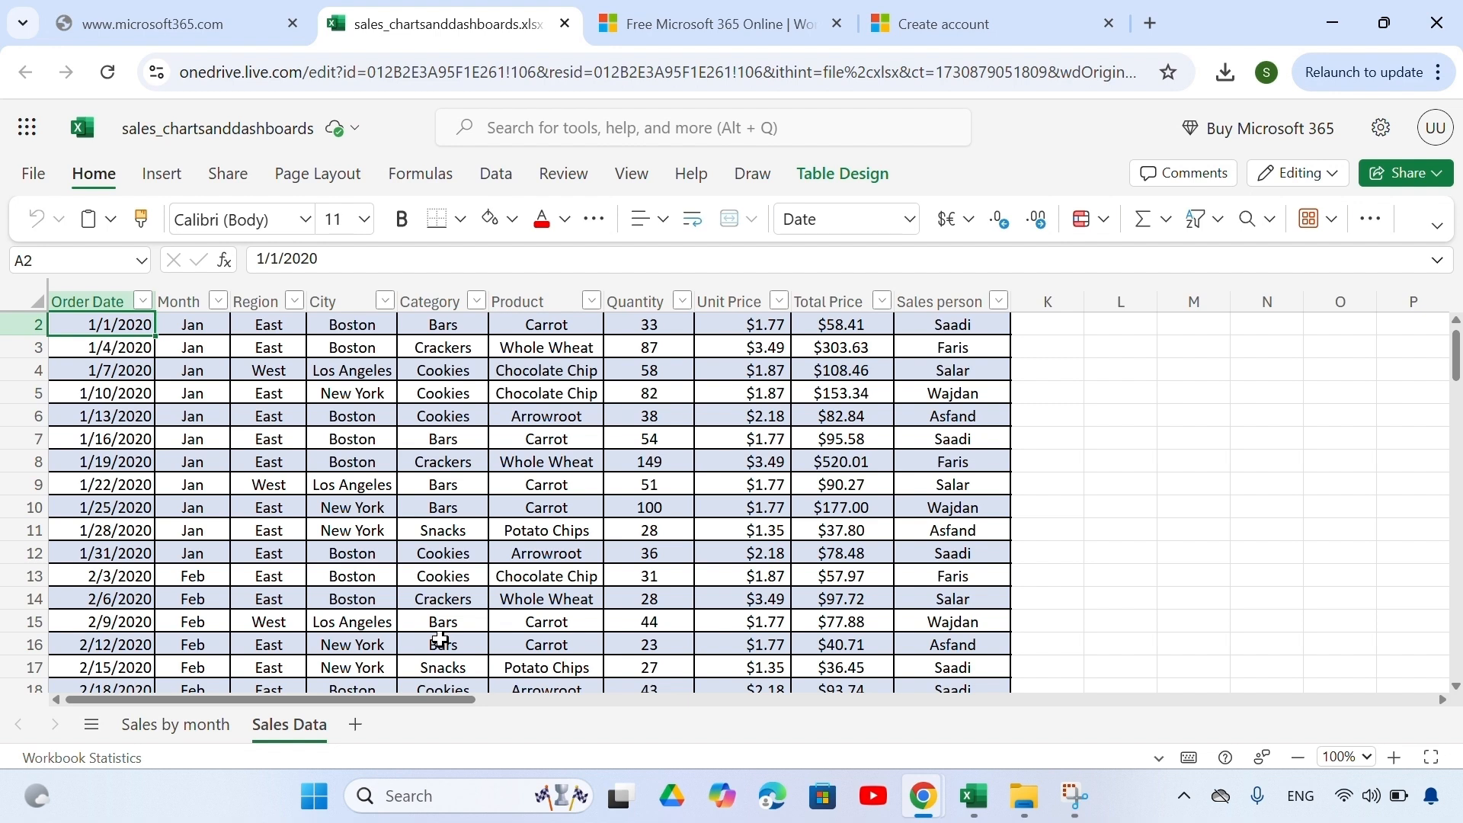
pyautogui.click(441, 641)
pyautogui.hotkey('ctrl', 'a')
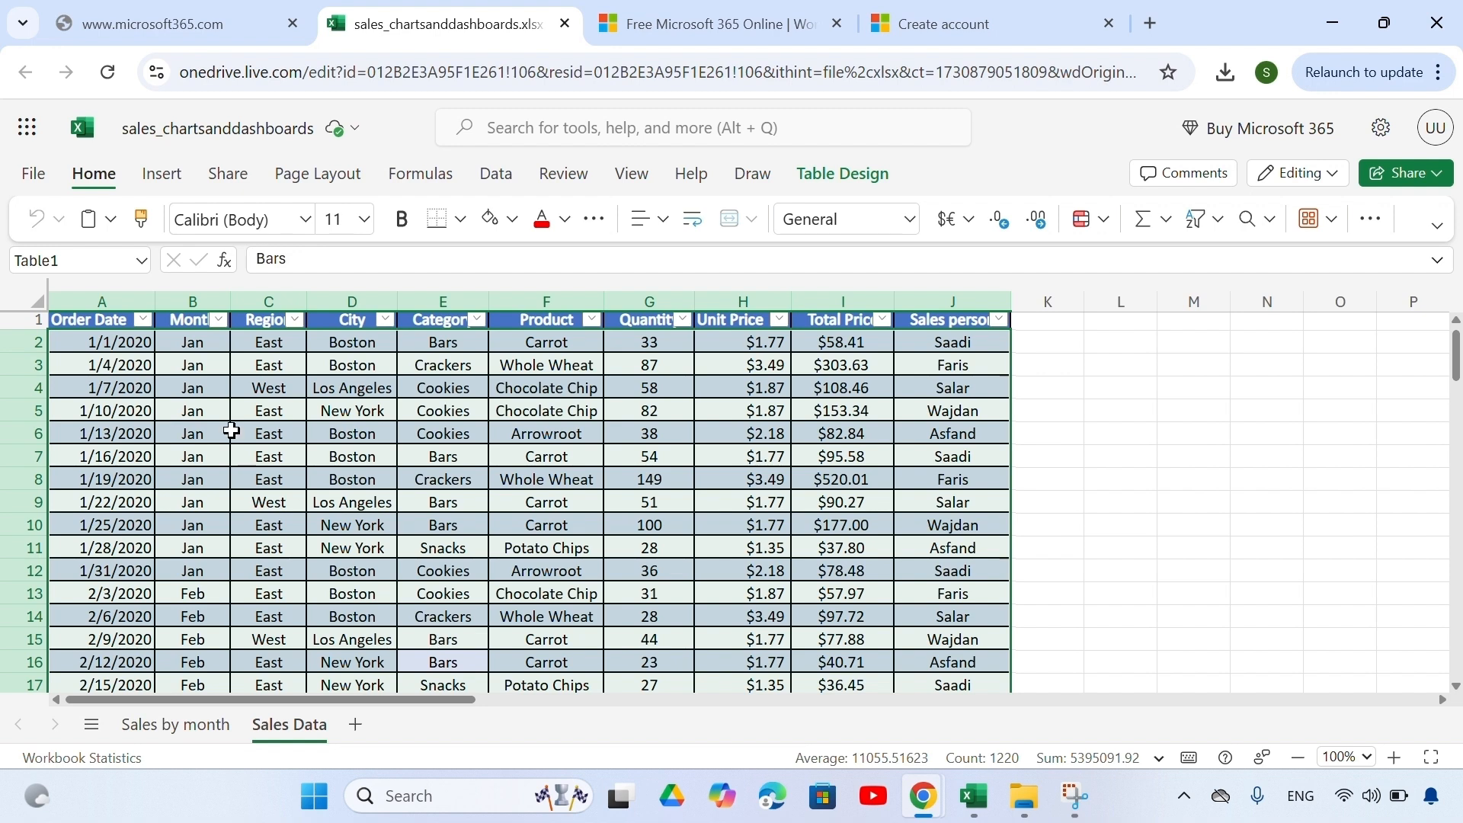
pyautogui.click(179, 173)
pyautogui.click(113, 227)
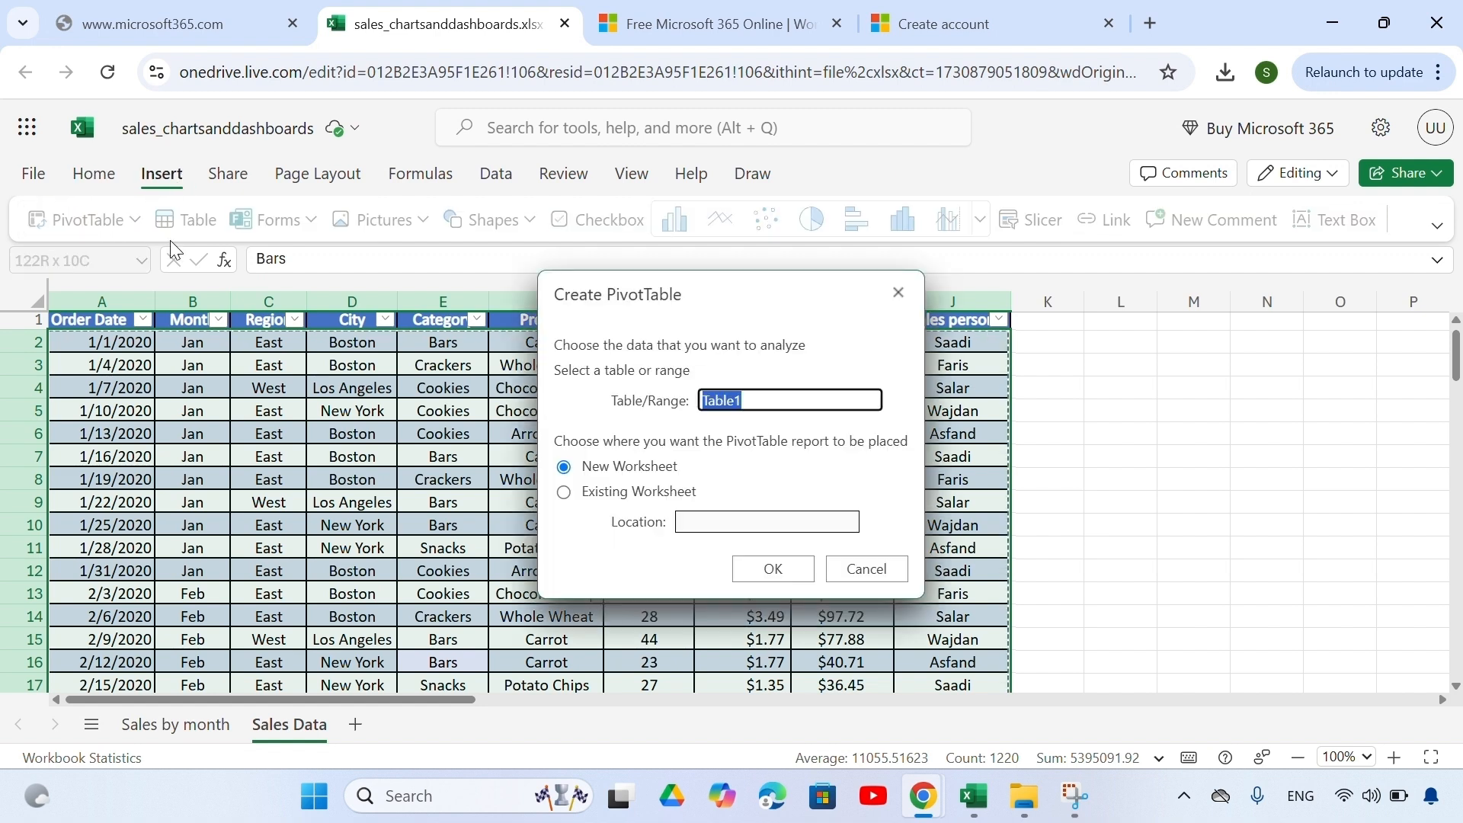
pyautogui.click(772, 568)
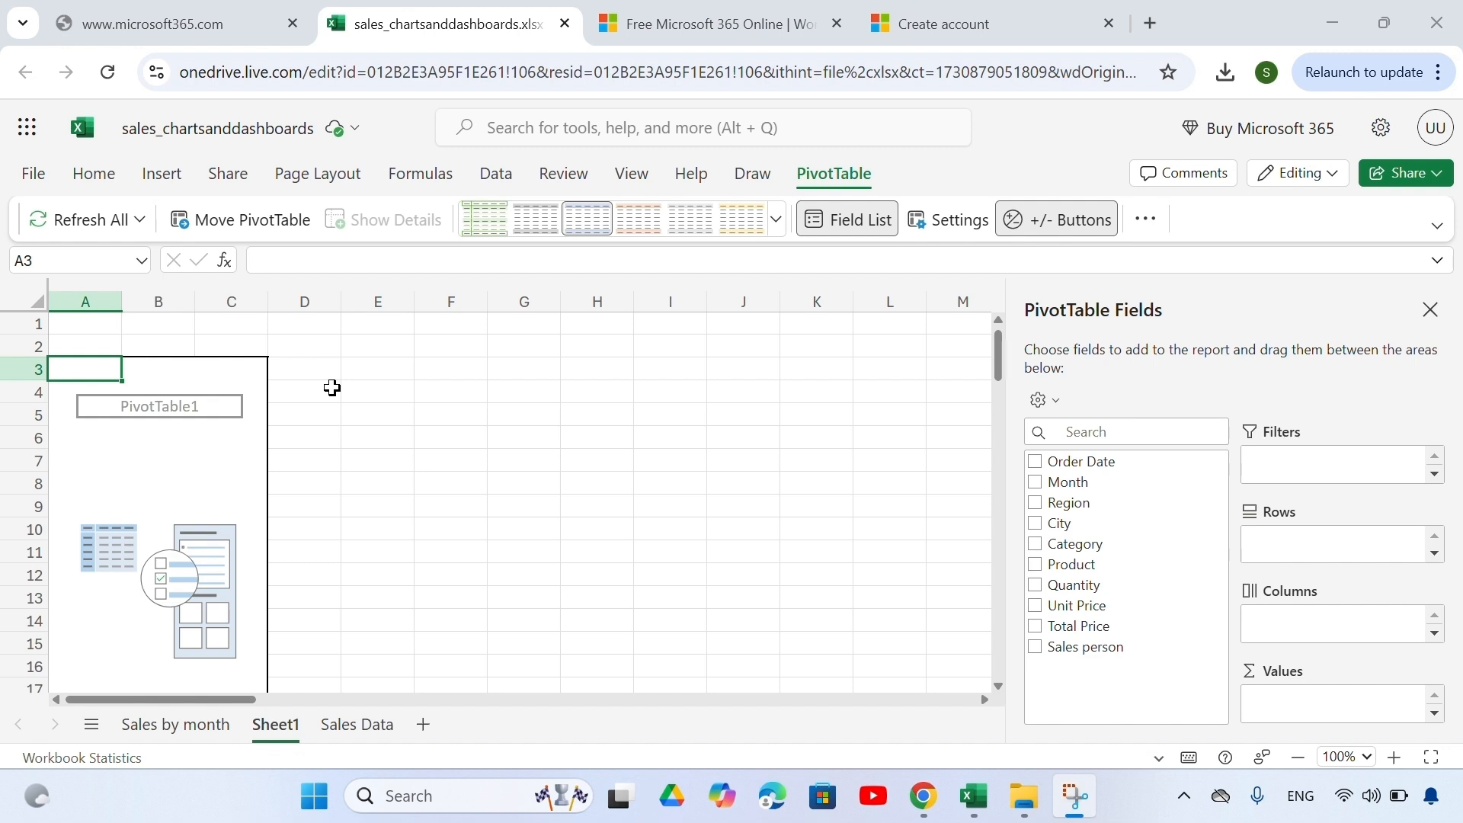
# - Rename the new PivotTable sheet to Sales by Salesperson
pyautogui.doubleClick(284, 728)
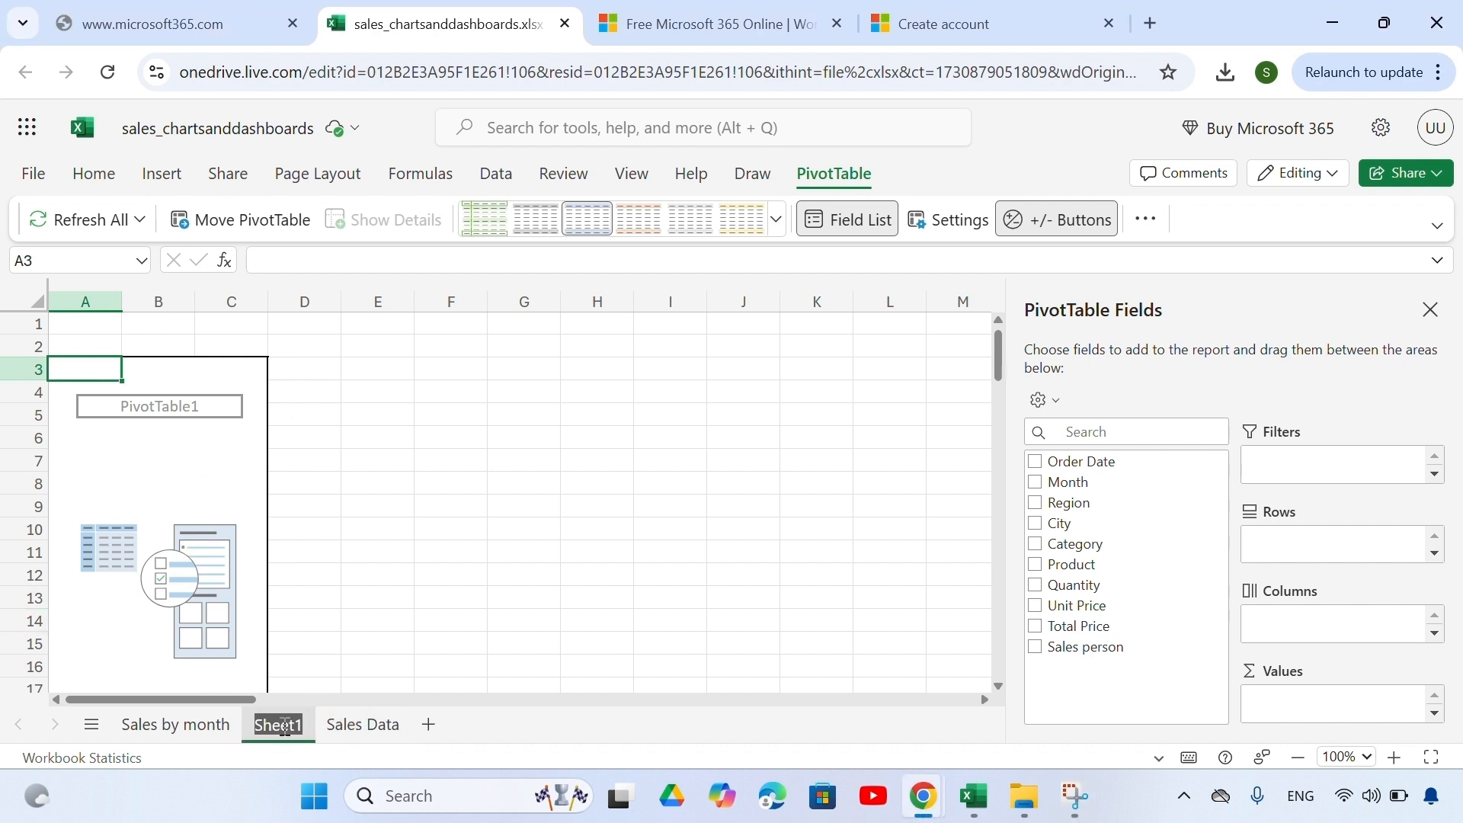
pyautogui.write('Sales by Salesperson')
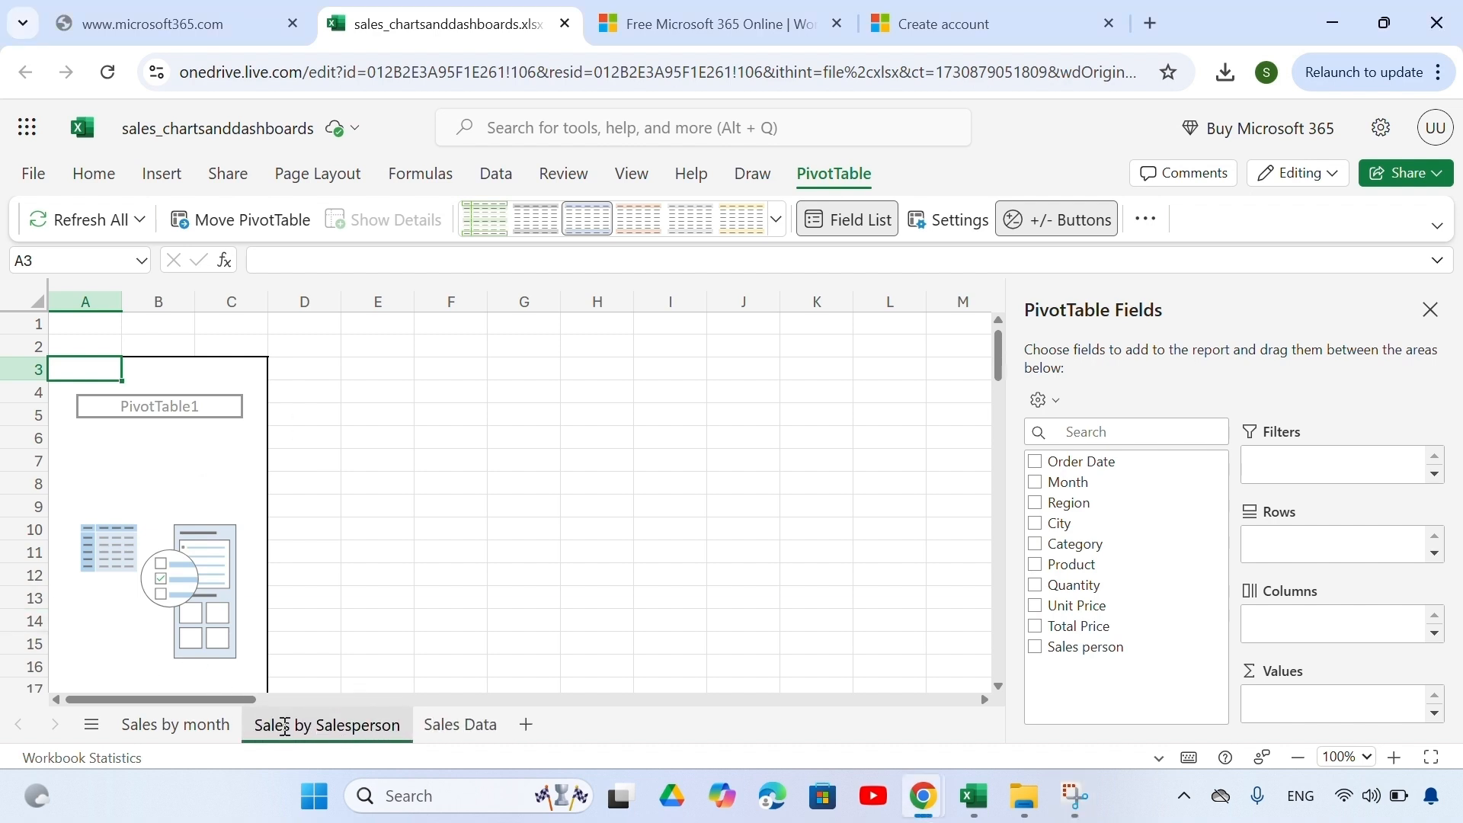
pyautogui.press('Return')
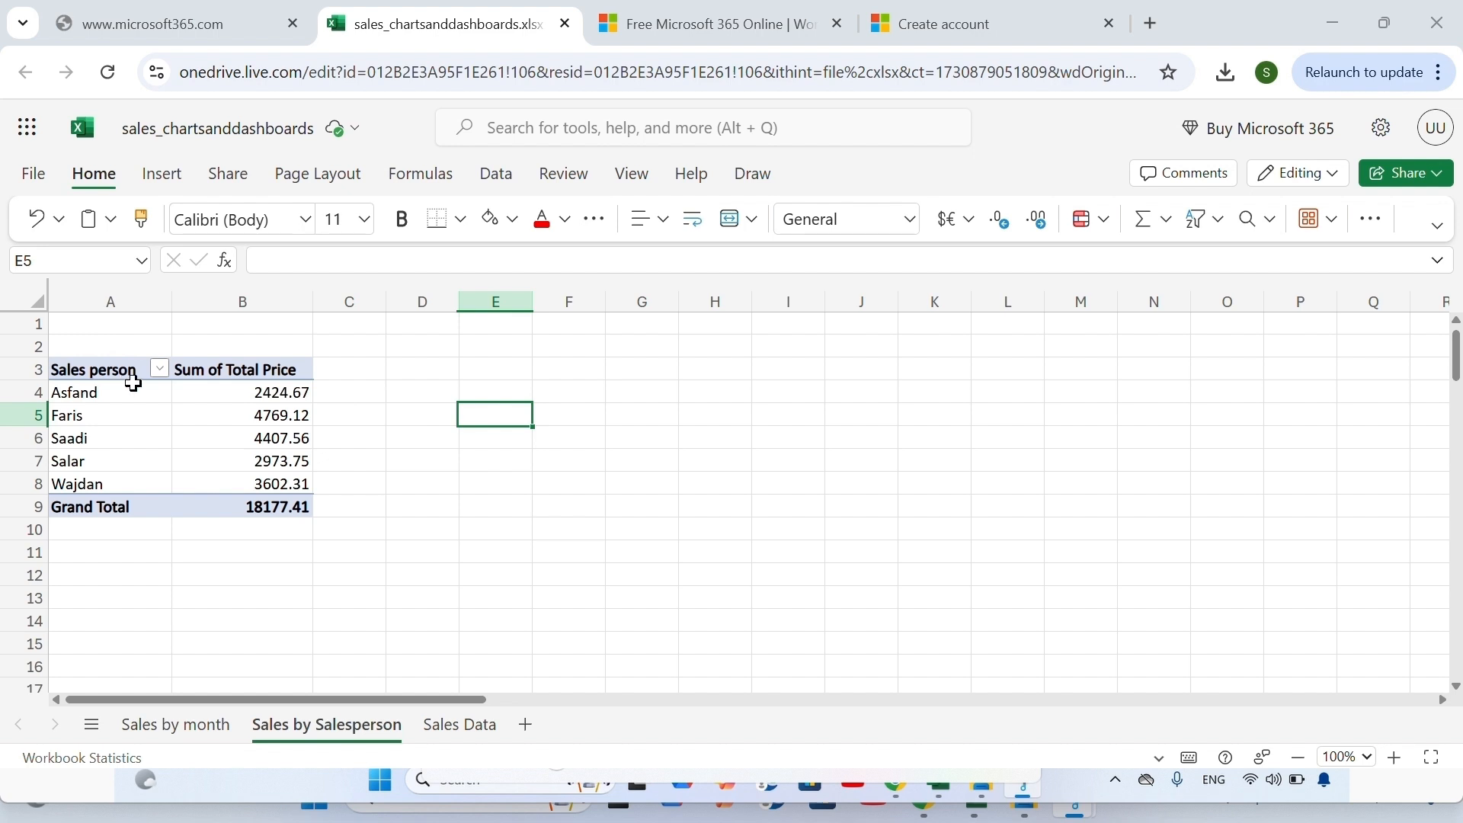
# - Format the Sum of Total Price values, including the grand total, as currency with no decimal places
pyautogui.moveTo(222, 387); pyautogui.dragTo(274, 504)
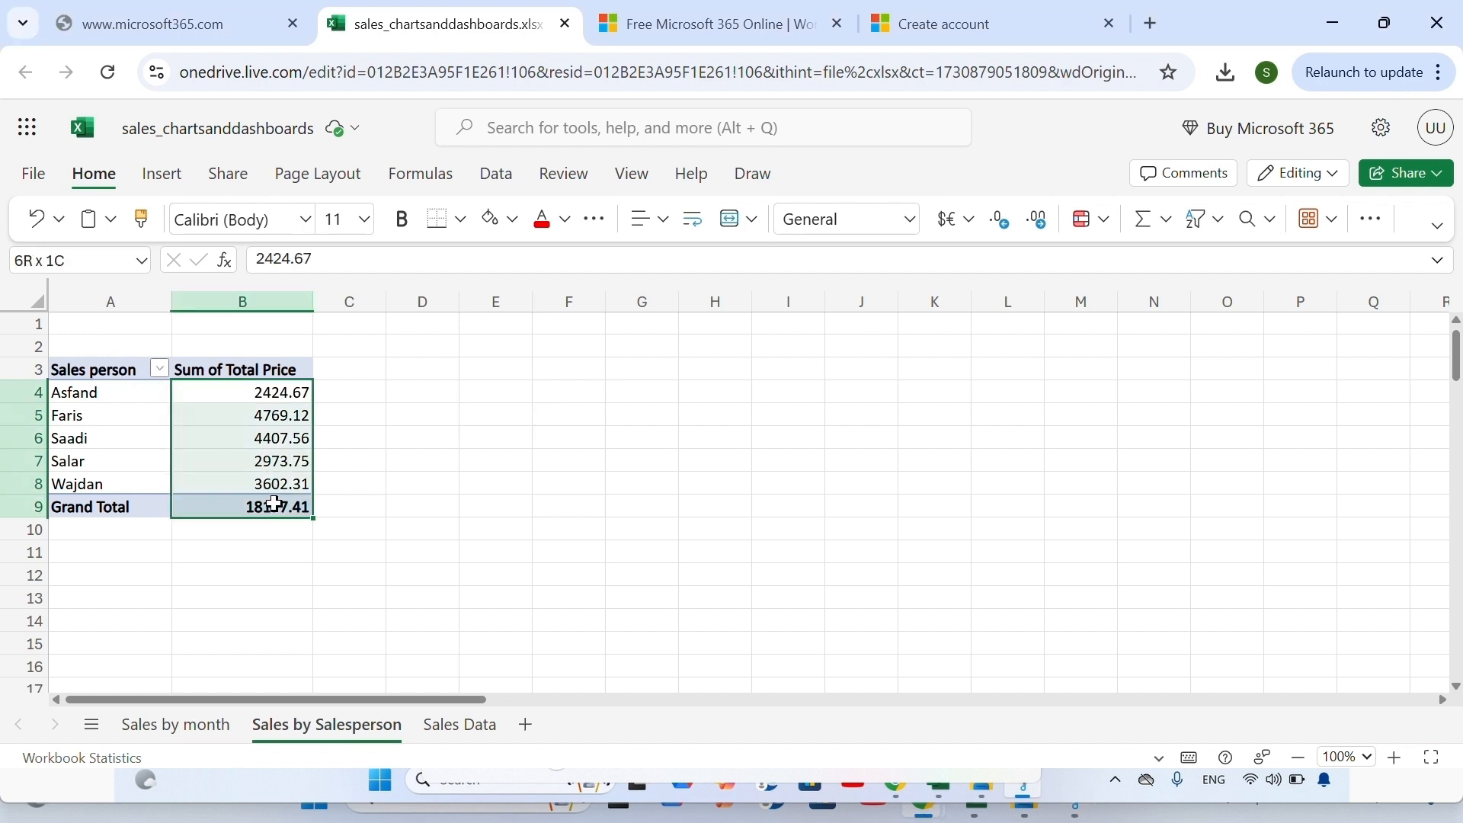
pyautogui.click(910, 222)
pyautogui.click(878, 329)
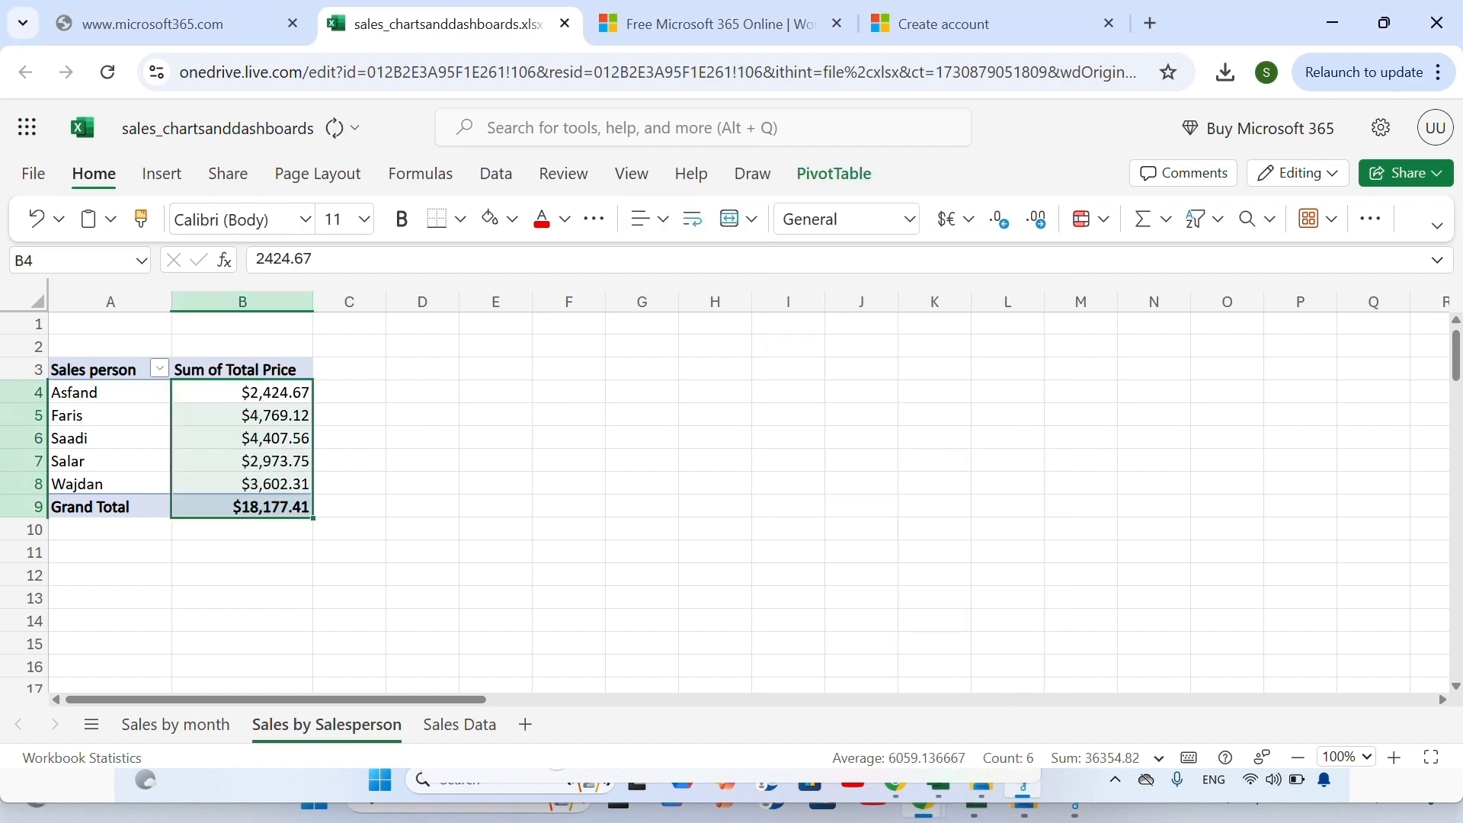
pyautogui.click(1006, 228)
pyautogui.click(1006, 228)
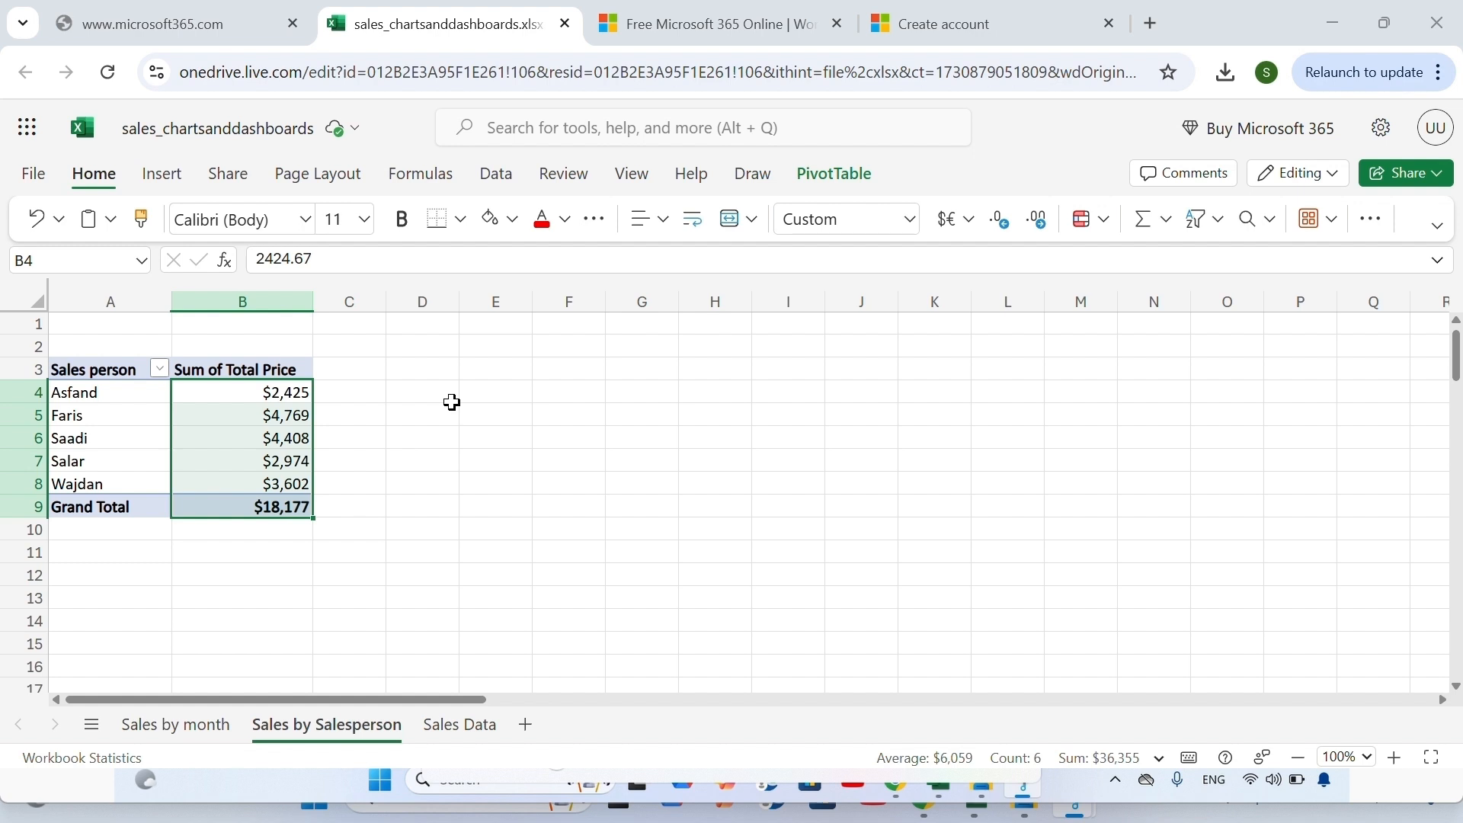
# - Sort the Sales person rows by Sum of Total Price from largest to smallest
pyautogui.click(160, 370)
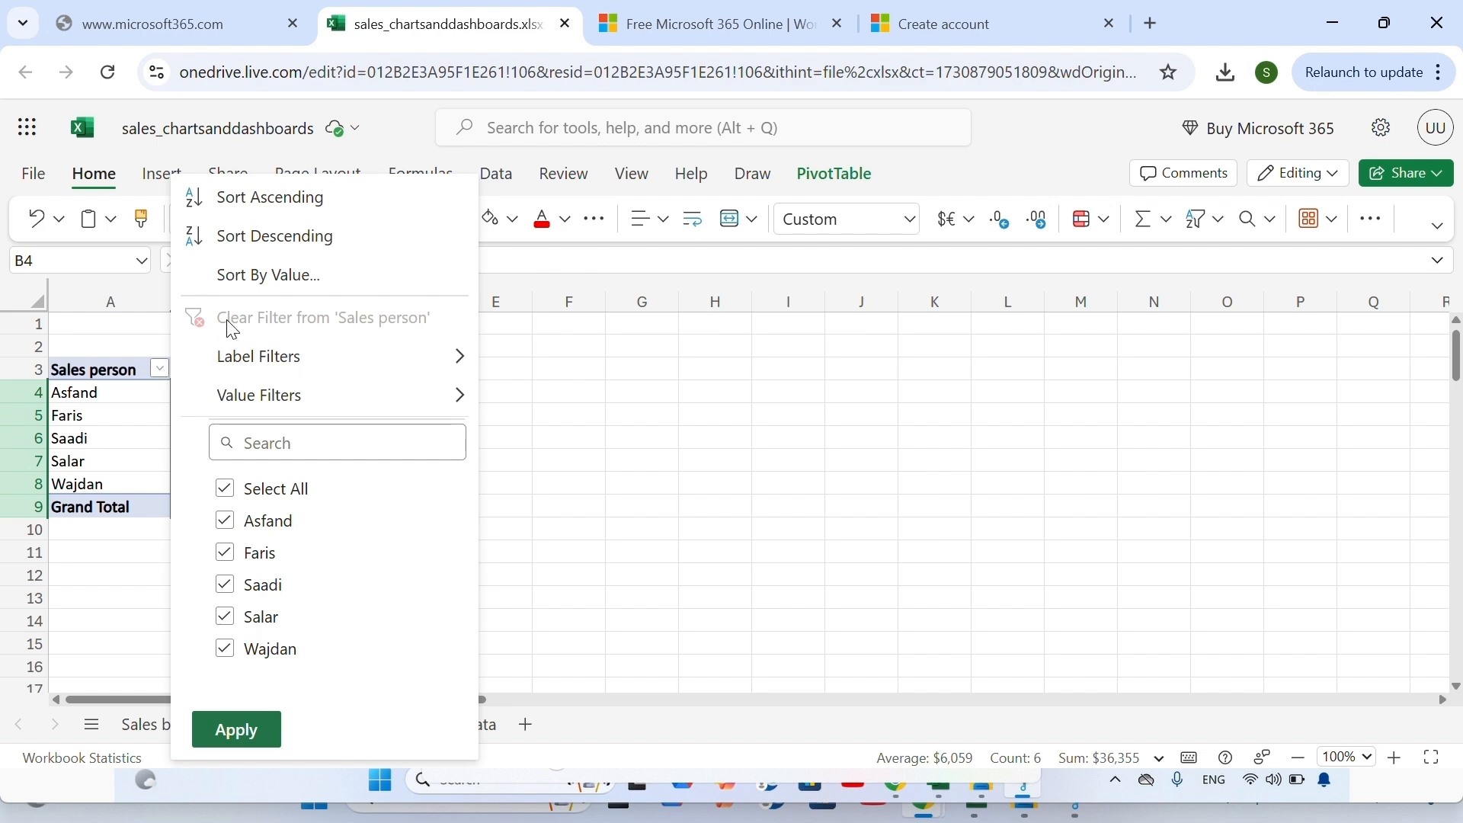
pyautogui.click(268, 276)
pyautogui.click(818, 543)
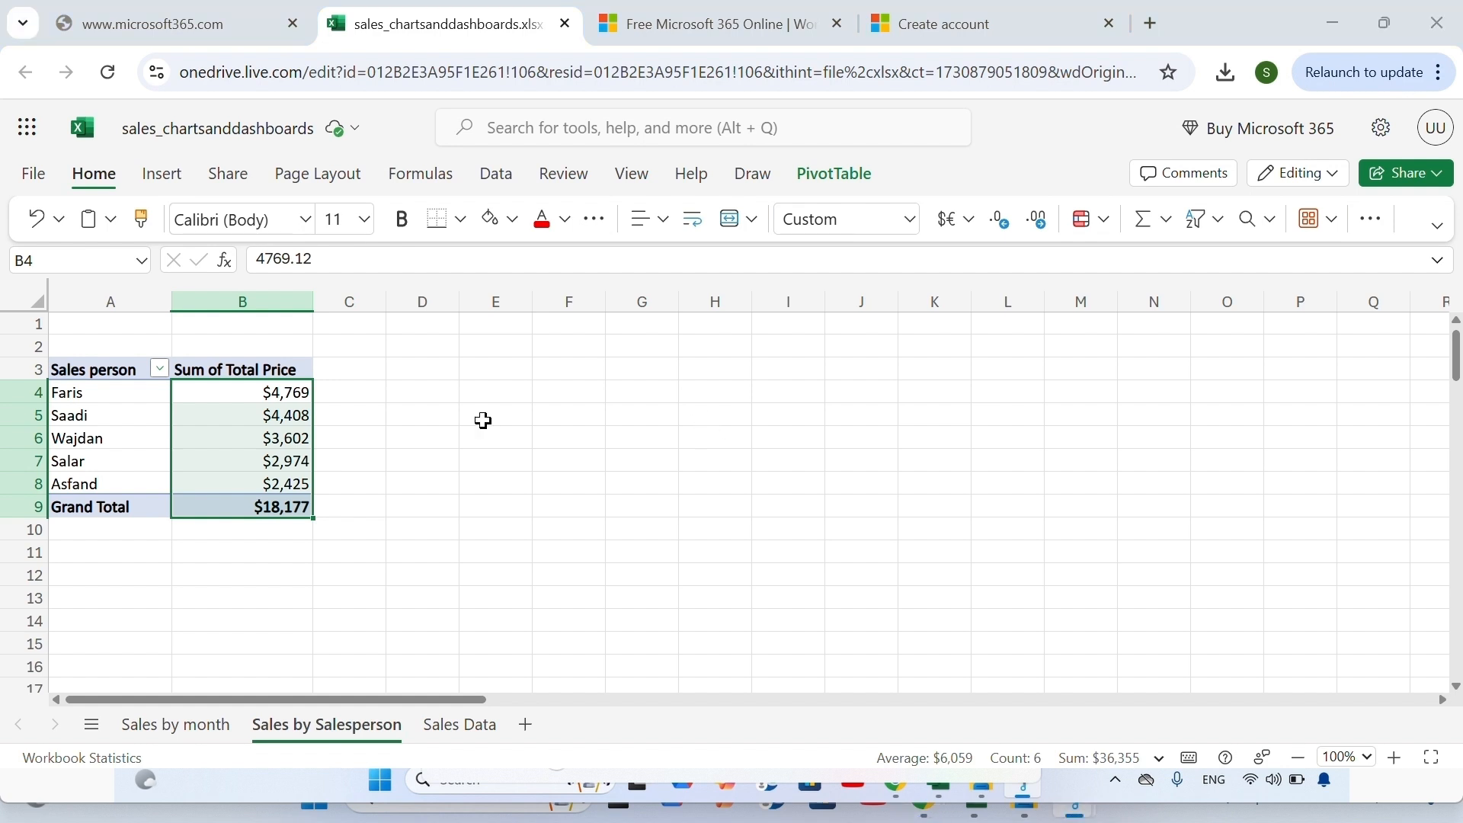
# - Insert a clustered bar chart from the whole salesperson PivotTable, A3 to B9
pyautogui.moveTo(76, 369); pyautogui.dragTo(269, 507)
pyautogui.click(164, 175)
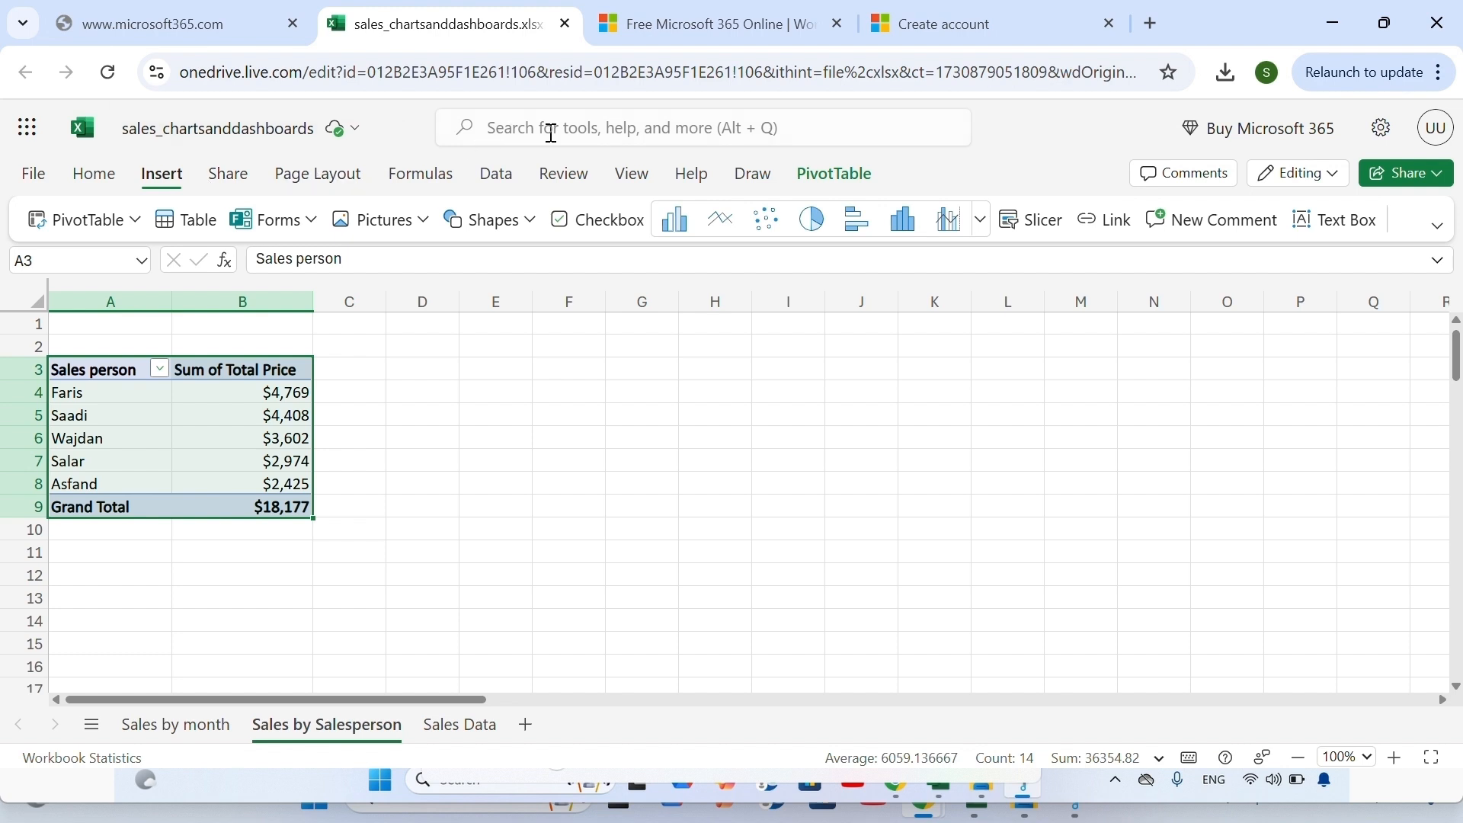
pyautogui.click(981, 222)
pyautogui.scroll(-2, 647, 451)
pyautogui.scroll(-1, 647, 452)
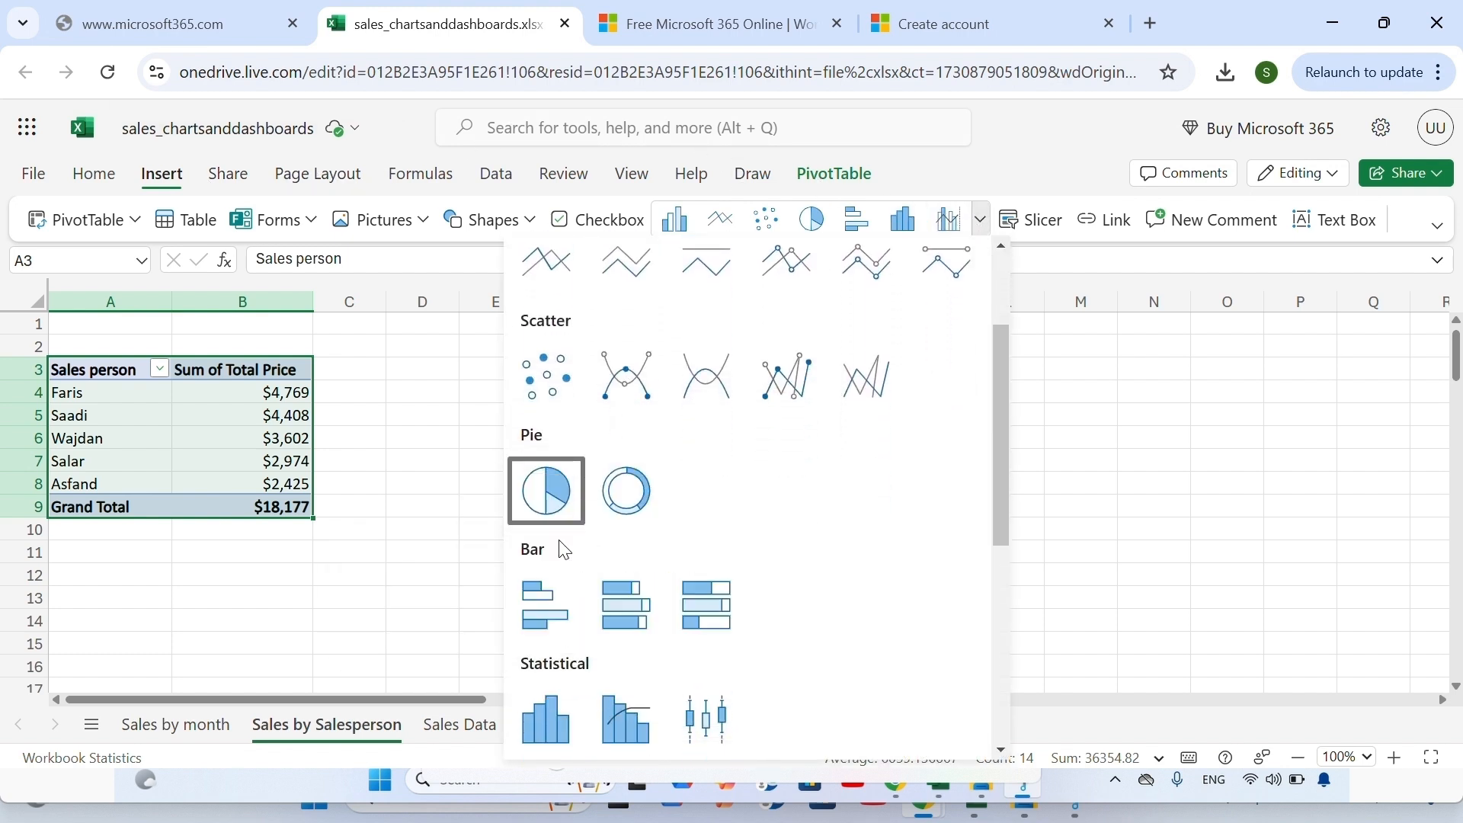
pyautogui.click(546, 602)
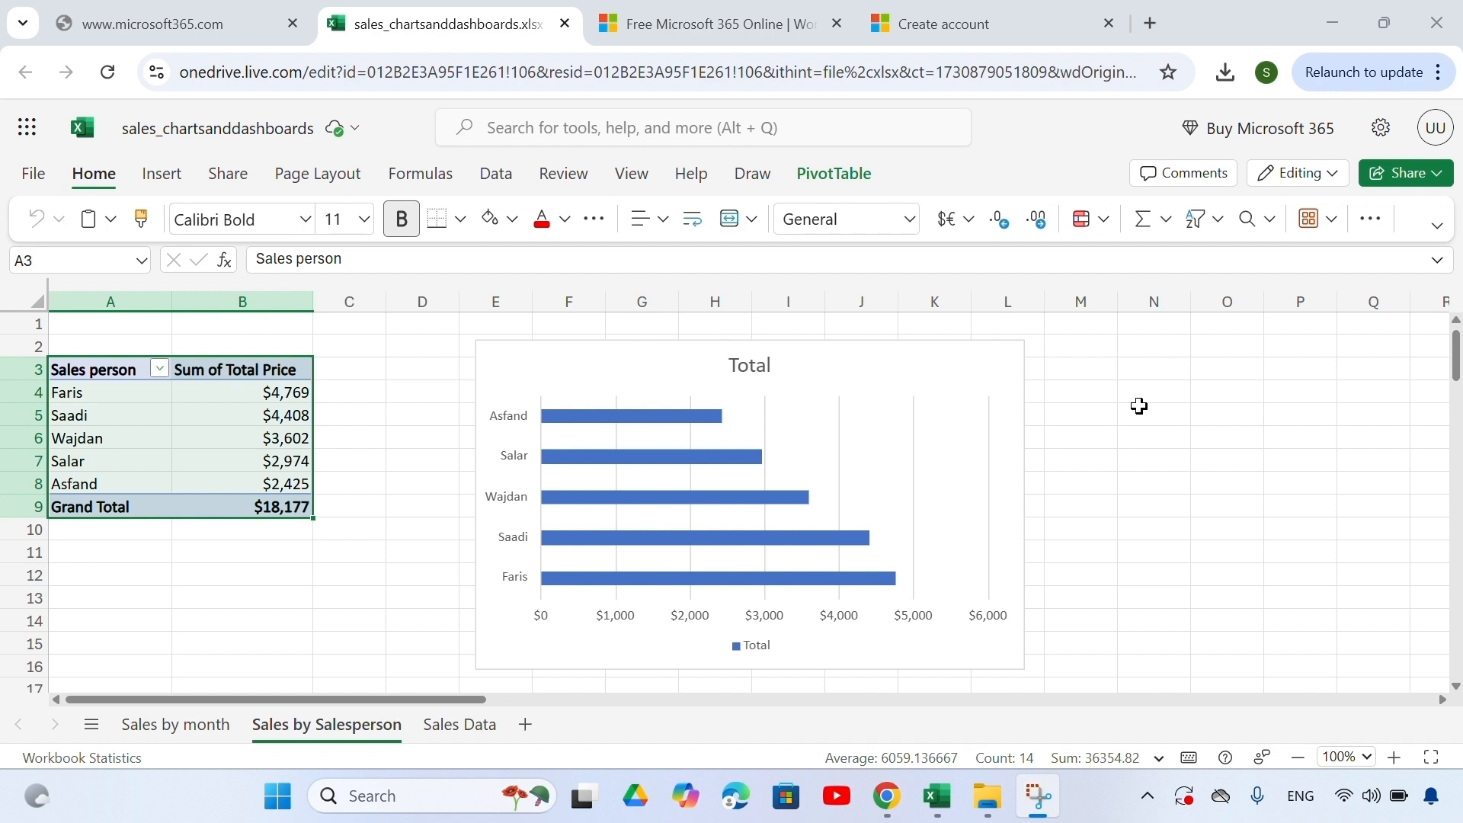
# - Put the categories on the bar chart's vertical axis in reverse order
pyautogui.rightClick(962, 392)
pyautogui.click(1050, 503)
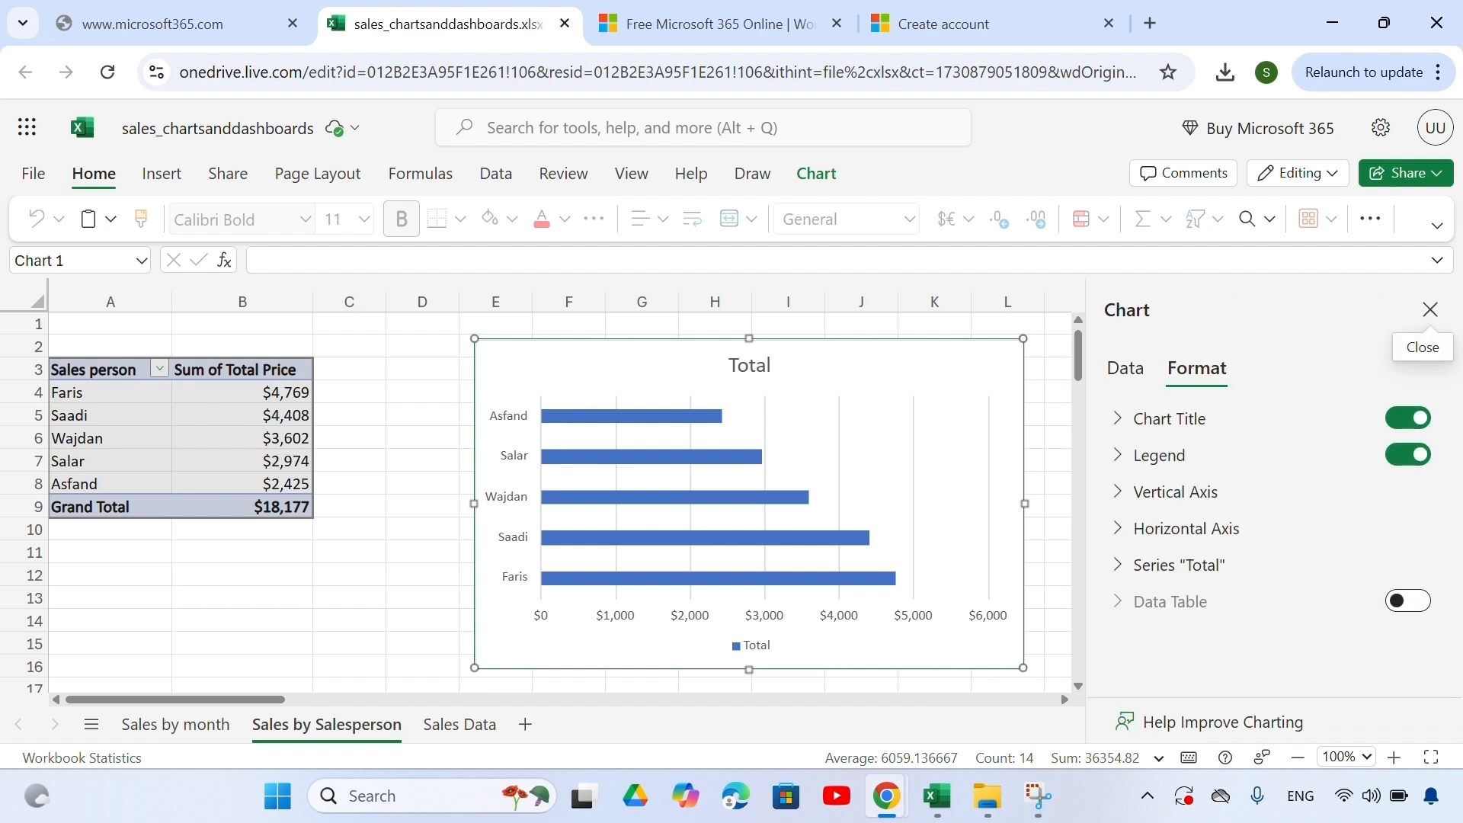
pyautogui.click(1242, 490)
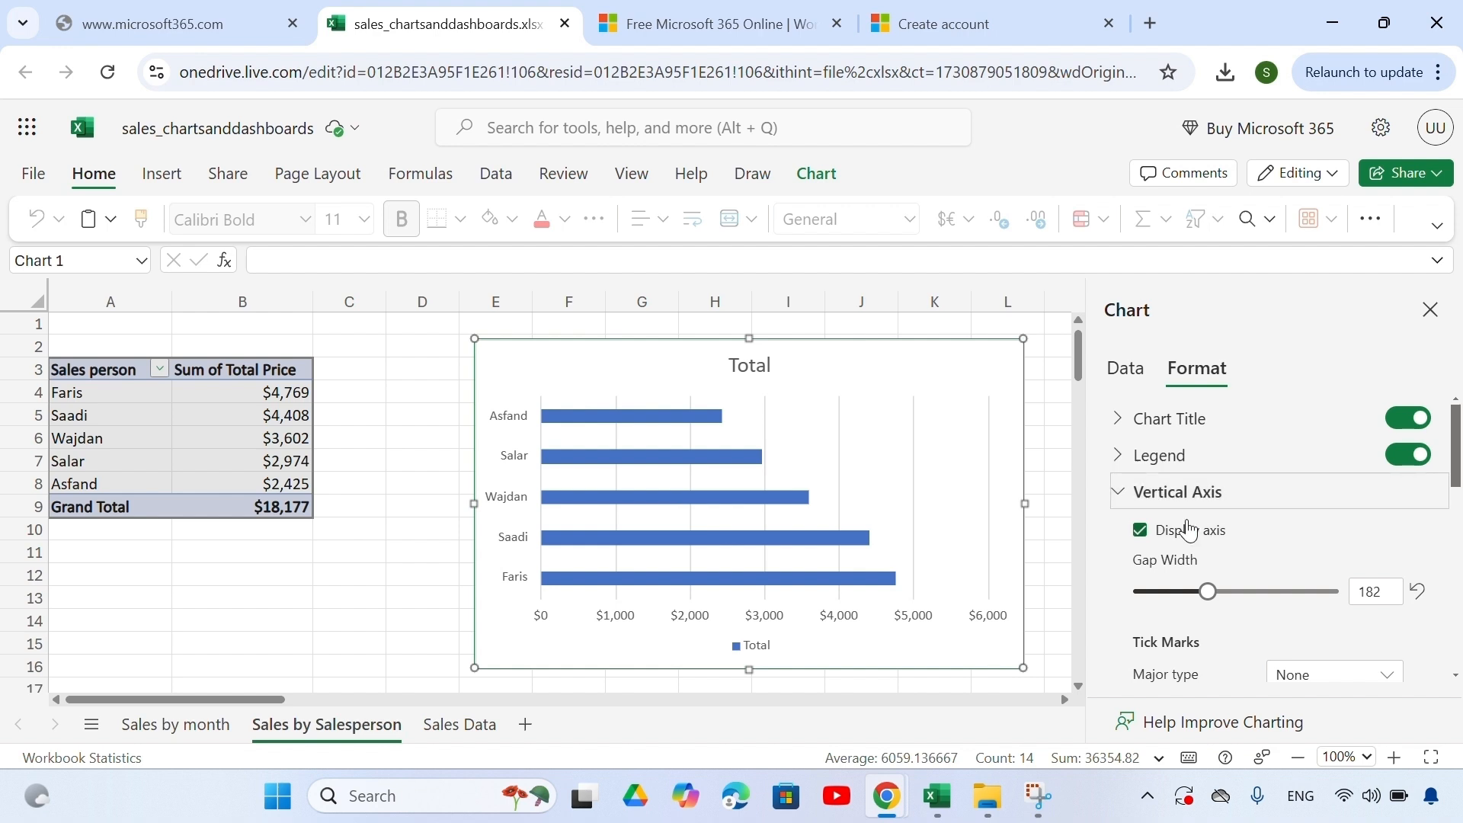
pyautogui.scroll(-4, 1197, 511)
pyautogui.click(1143, 494)
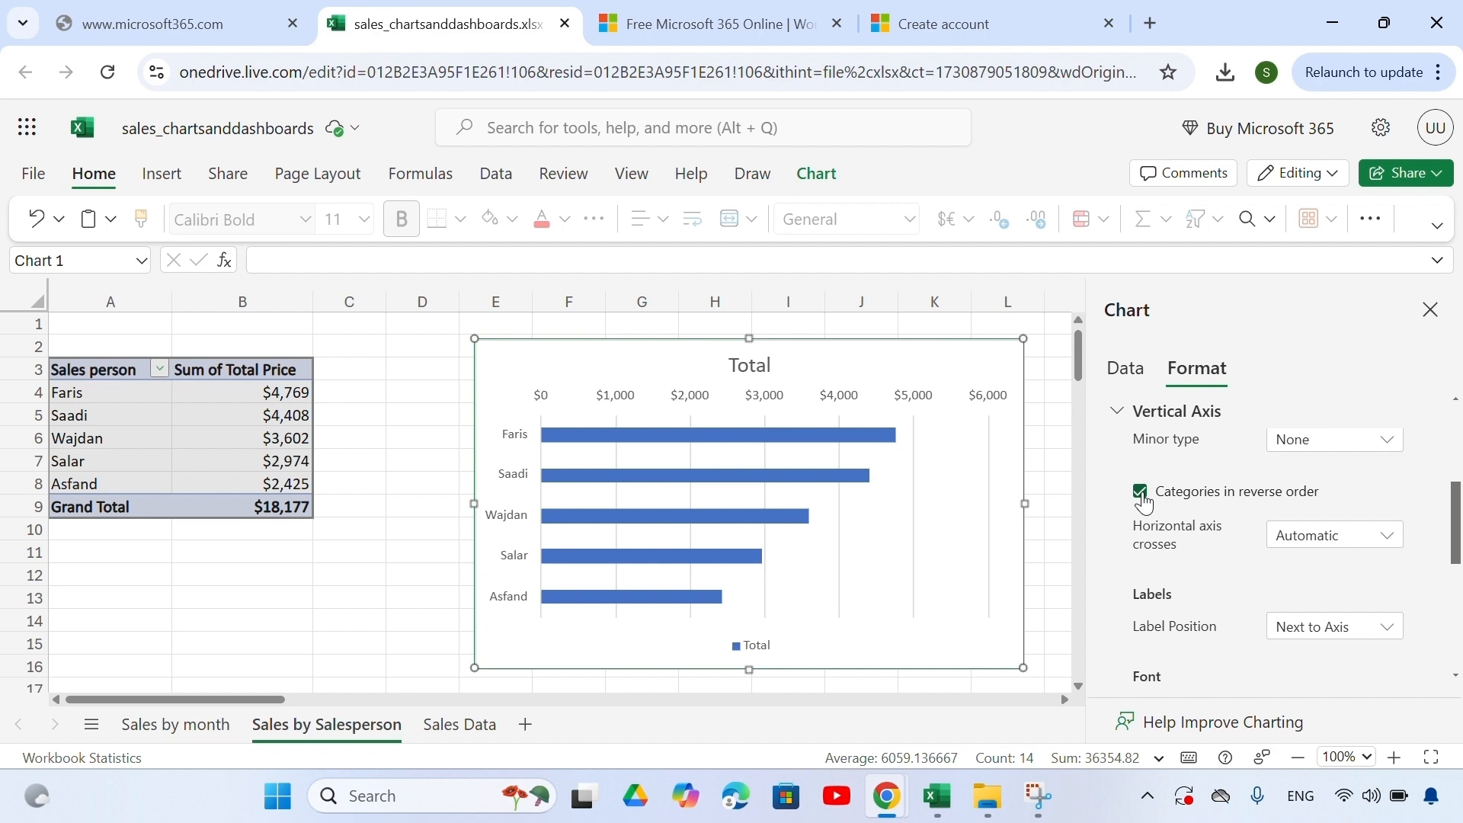
# - Change the bar chart's title to Sales by Salesperson and hide its legend
pyautogui.scroll(2, 1260, 606)
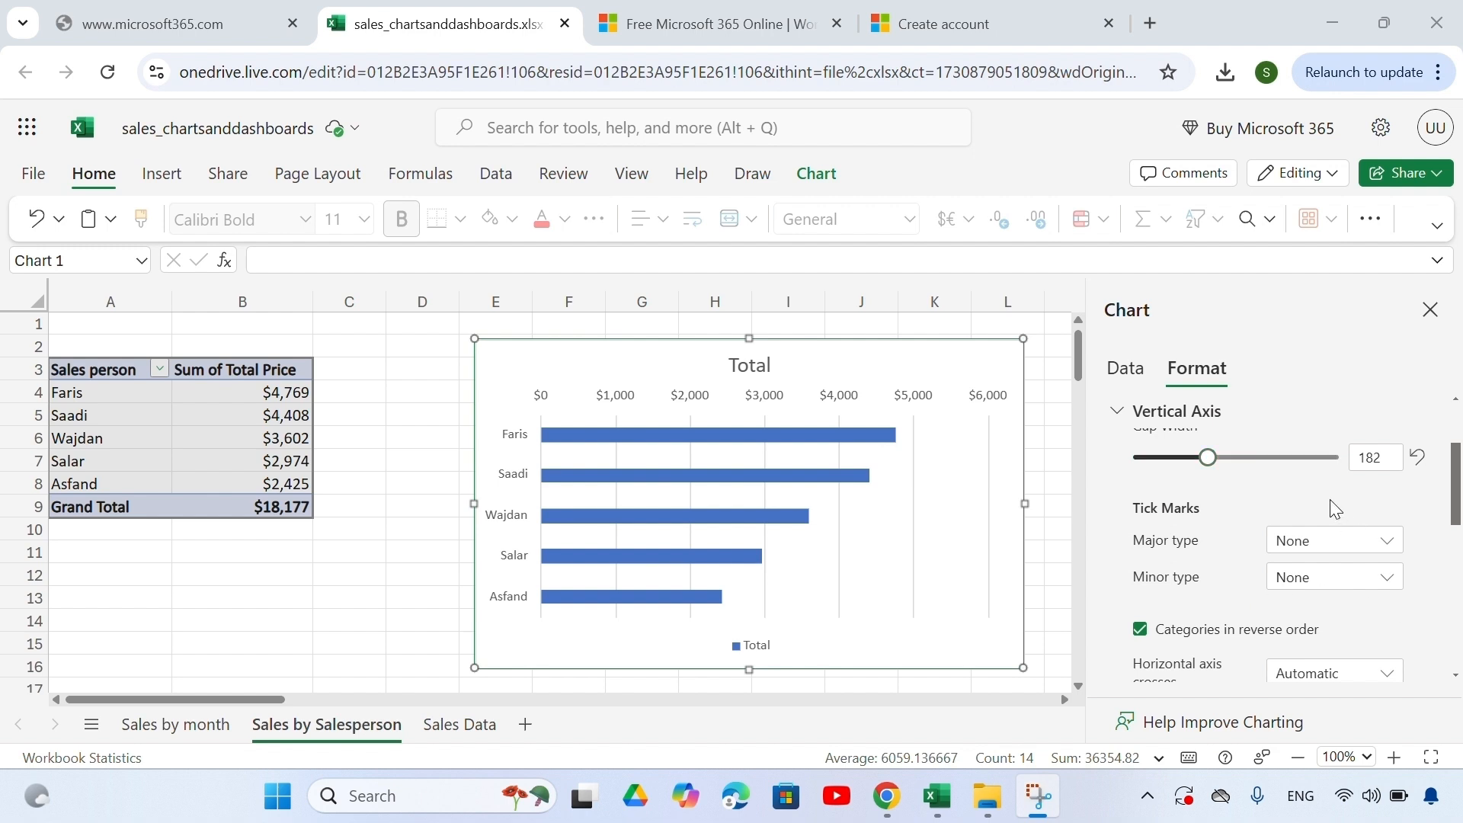
pyautogui.scroll(2, 1330, 506)
pyautogui.click(1186, 418)
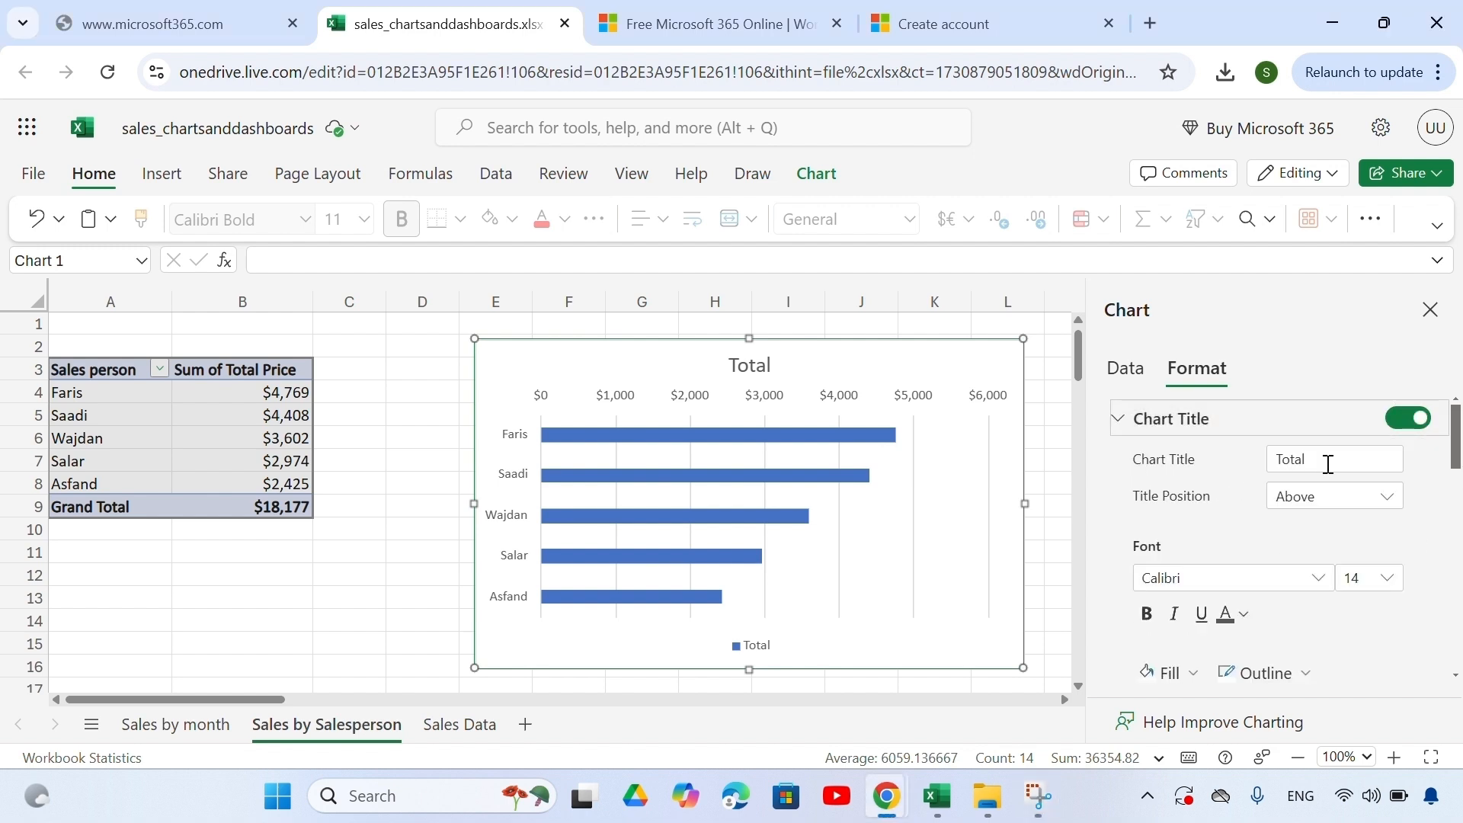
pyautogui.click(1329, 465)
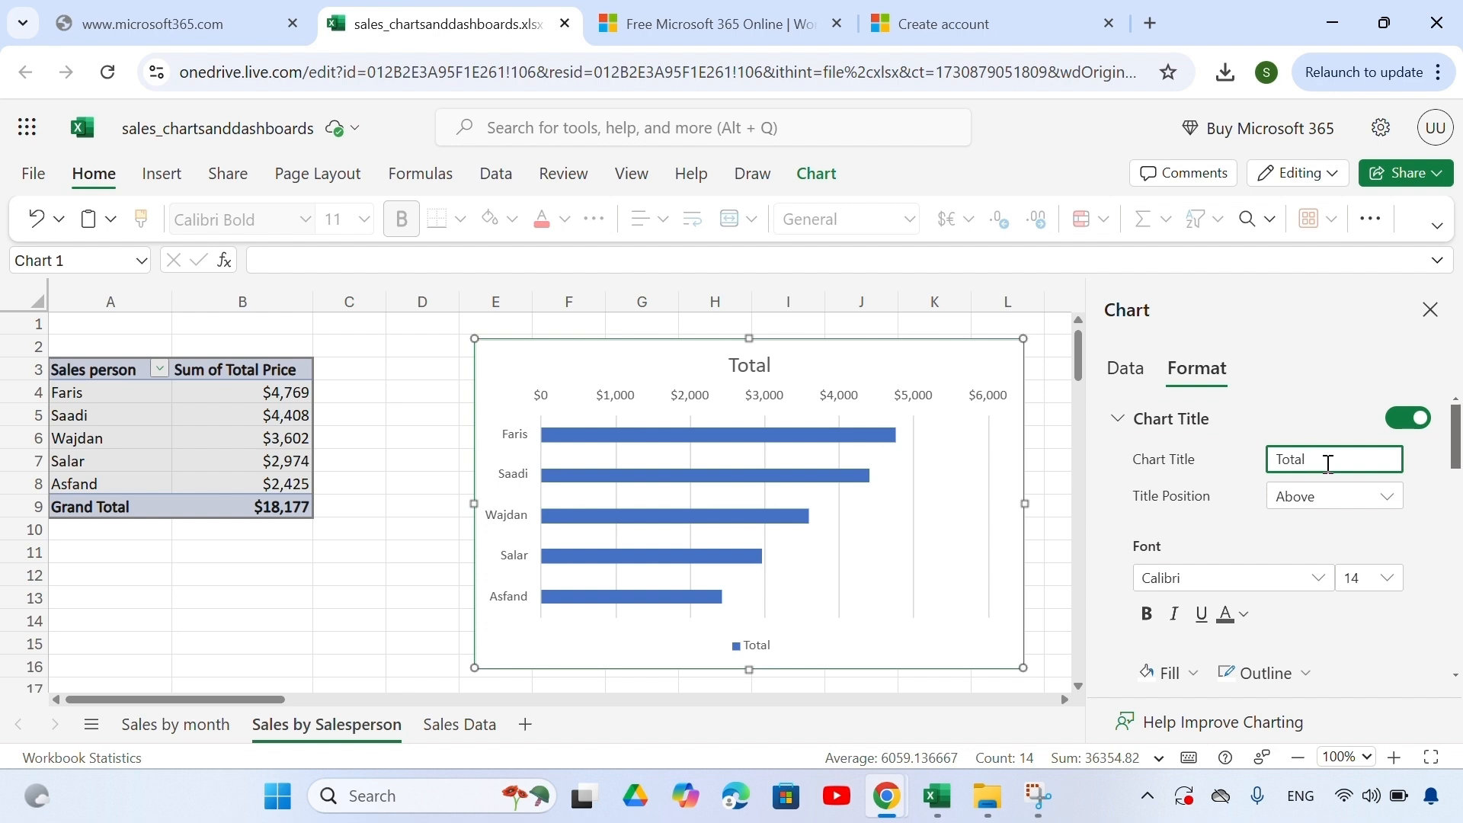
pyautogui.press('BackSpace')
pyautogui.press('BackSpace')
pyautogui.press('BackSpace')
pyautogui.press('BackSpace')
pyautogui.press('BackSpace')
pyautogui.write('Sales by Salesperson')
pyautogui.press('Return')
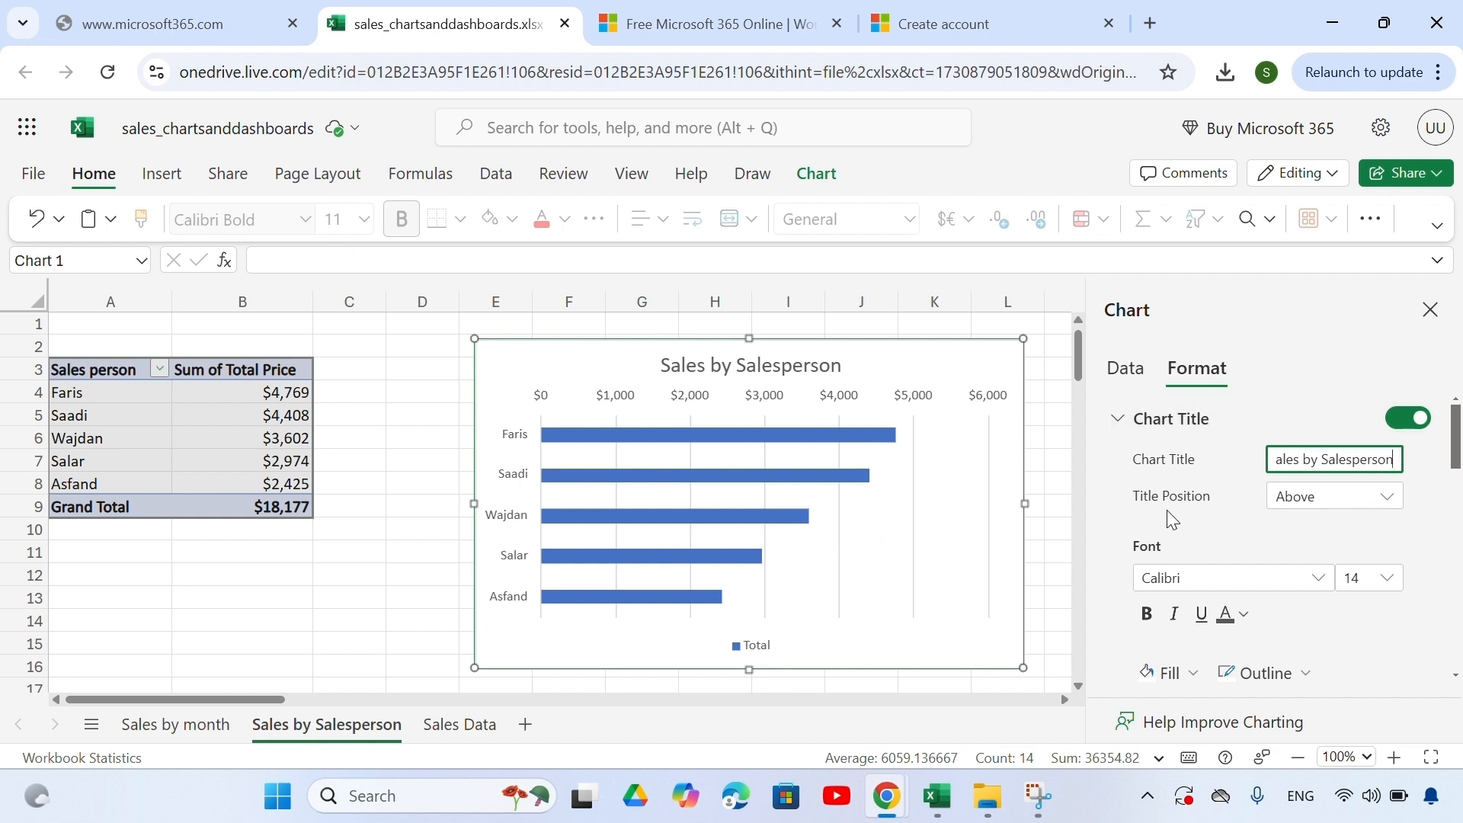
pyautogui.click(1121, 421)
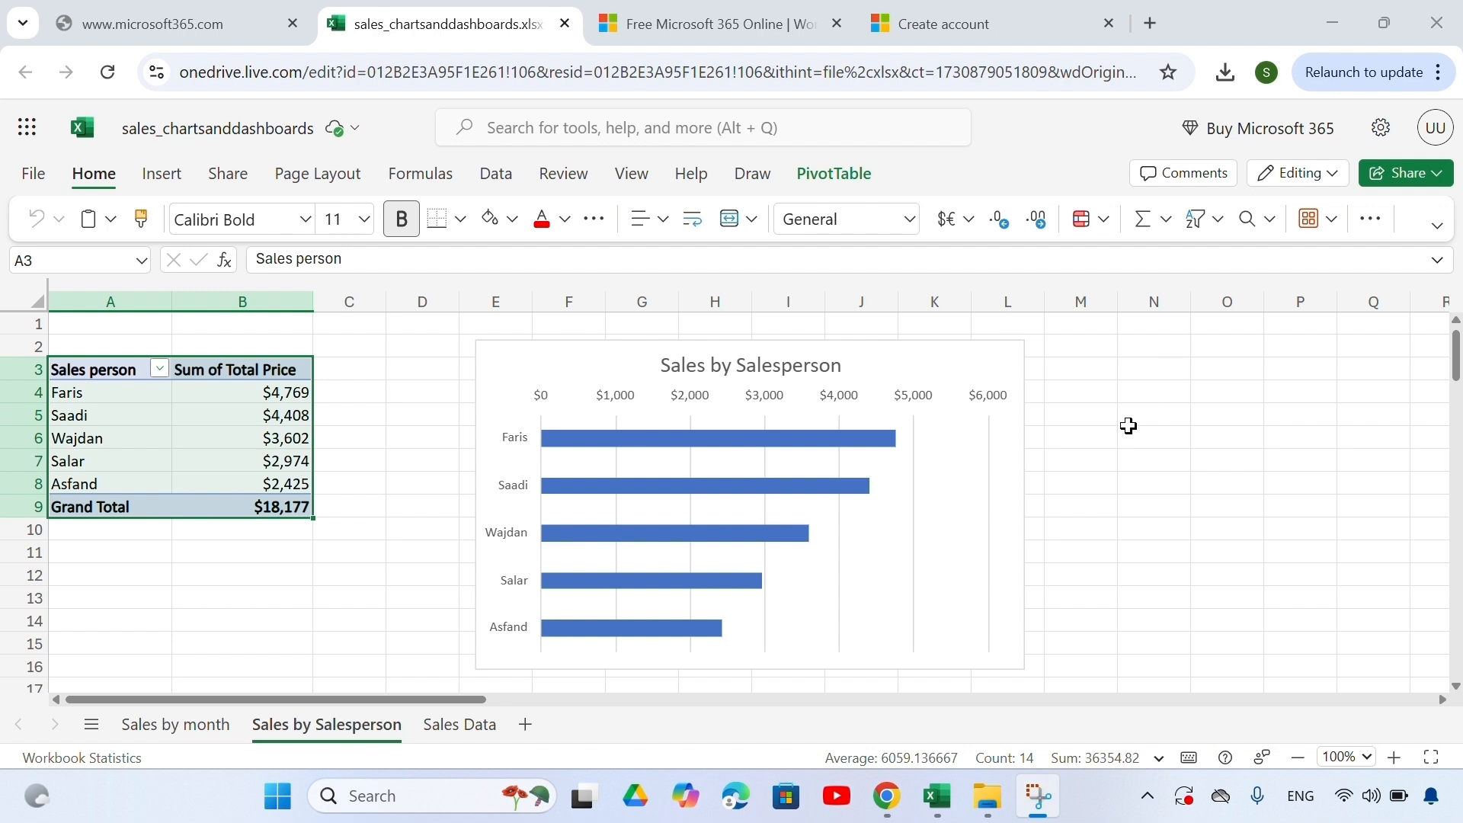
# - Turn on data labels for the Total series of the Sales by Salesperson chart
pyautogui.rightClick(946, 359)
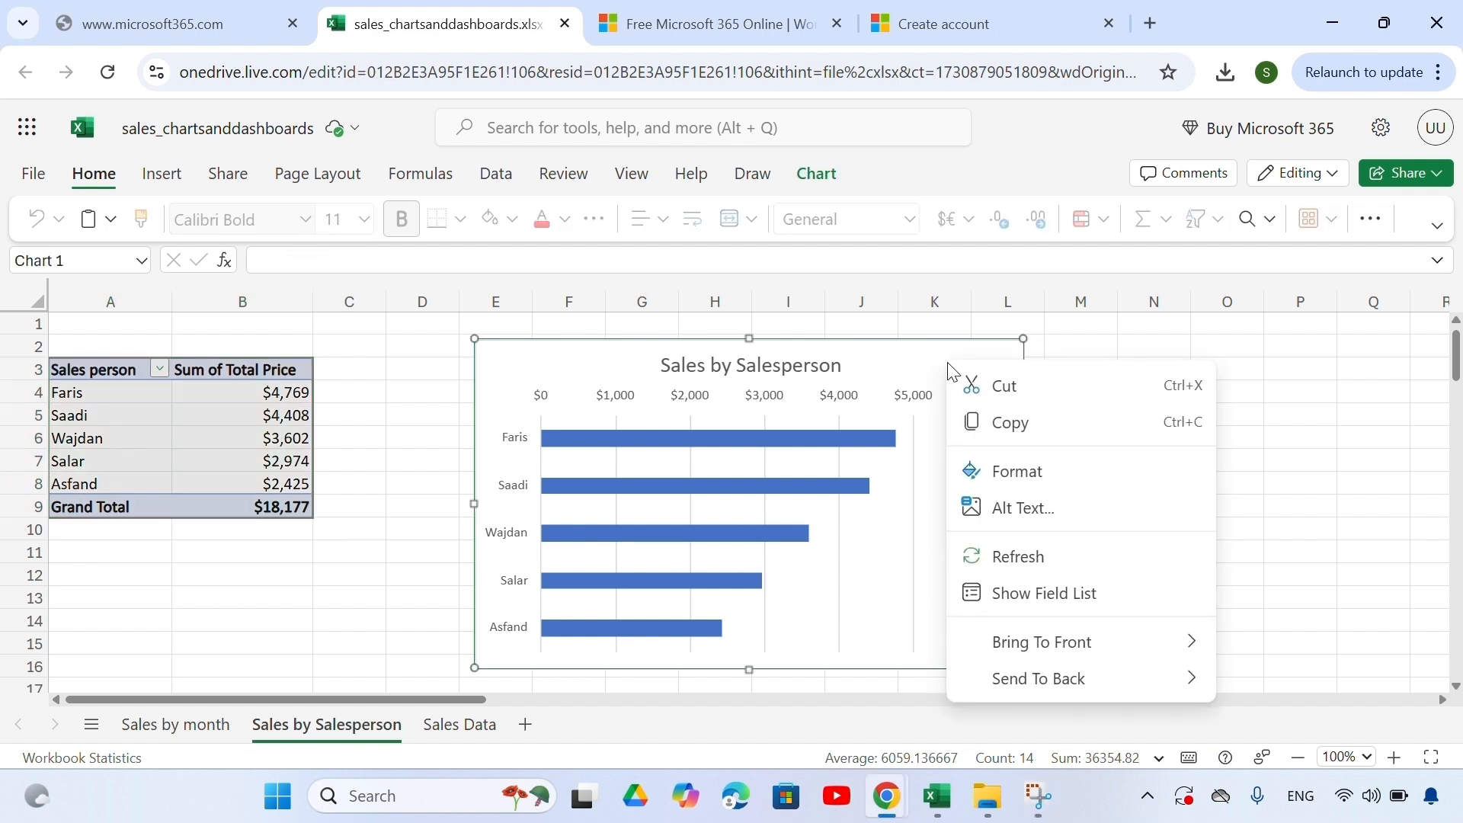
pyautogui.click(1021, 477)
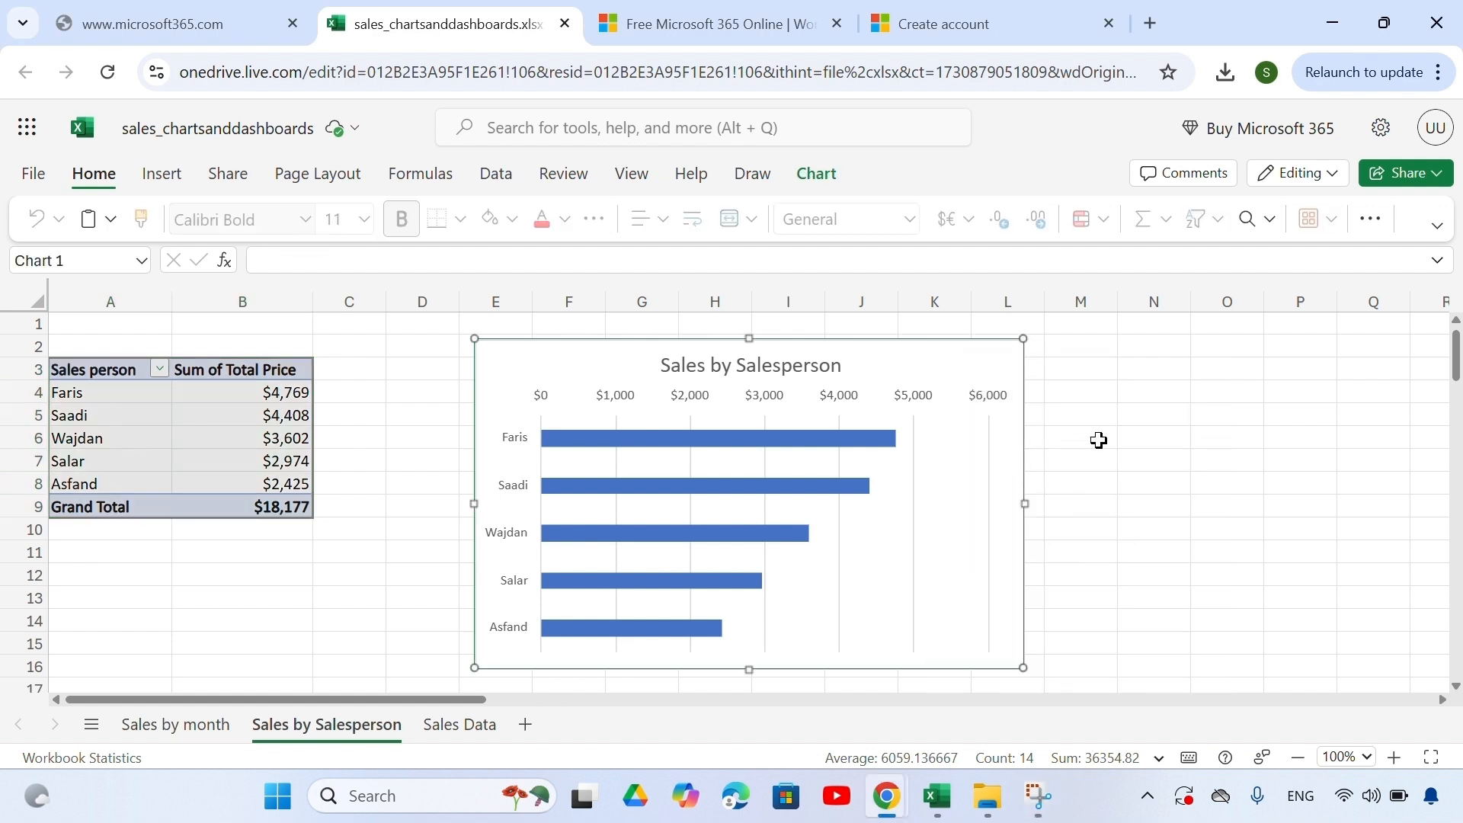
pyautogui.click(1168, 566)
pyautogui.scroll(-2, 1169, 568)
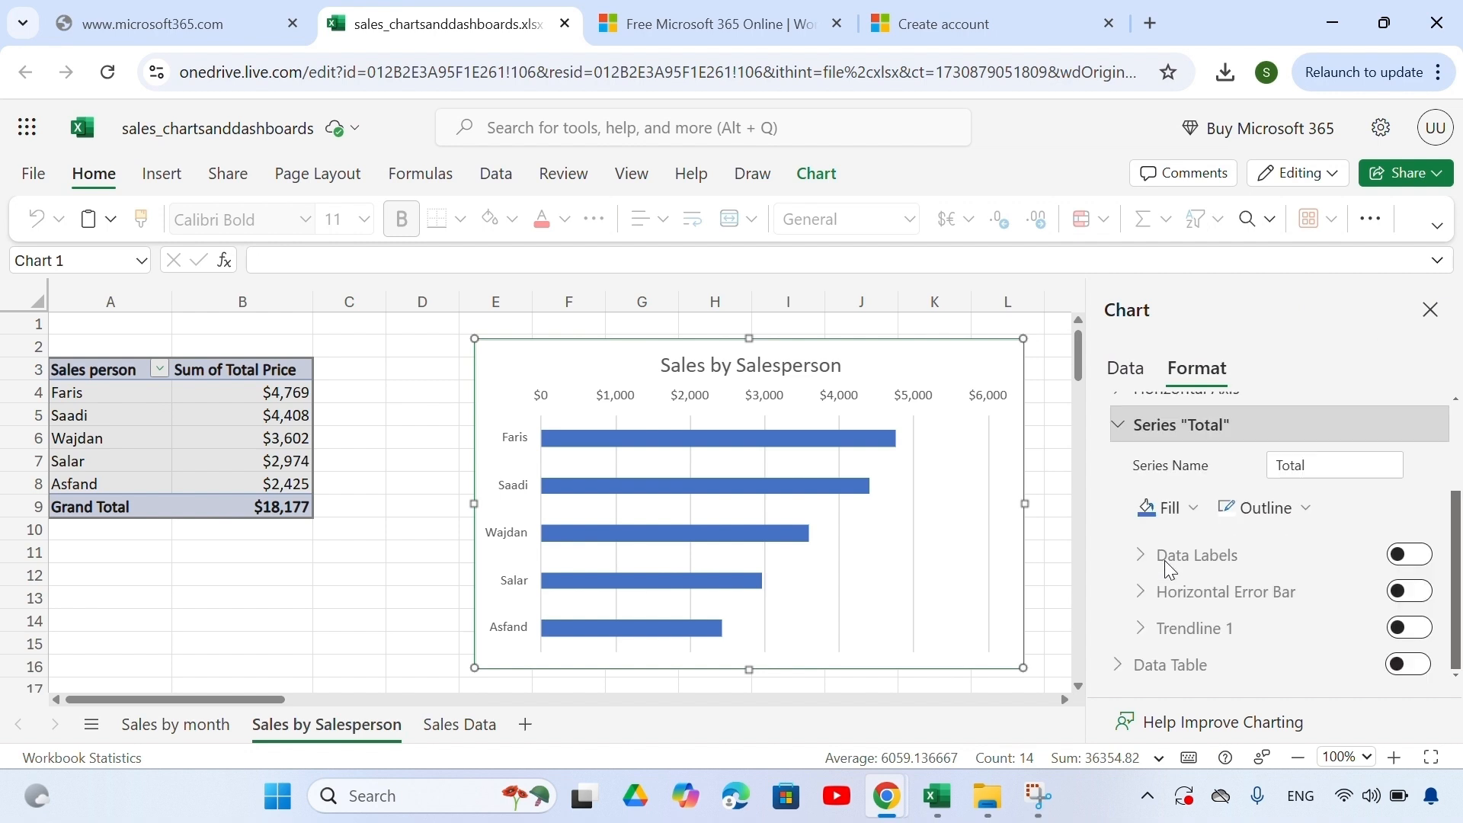
pyautogui.click(1406, 556)
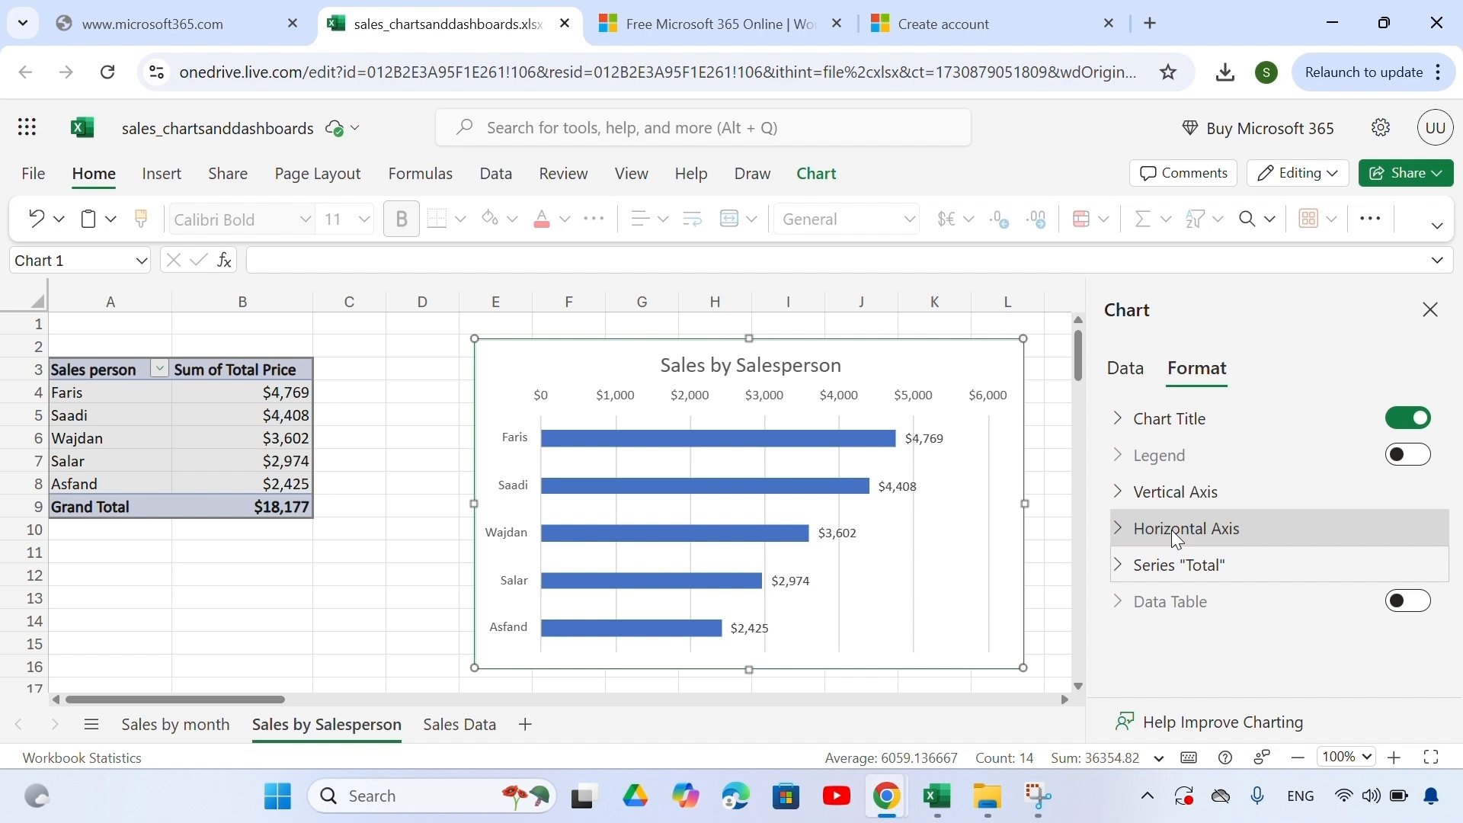
# - Set the label position of the Sales by Salesperson chart's horizontal axis to None
pyautogui.click(1172, 529)
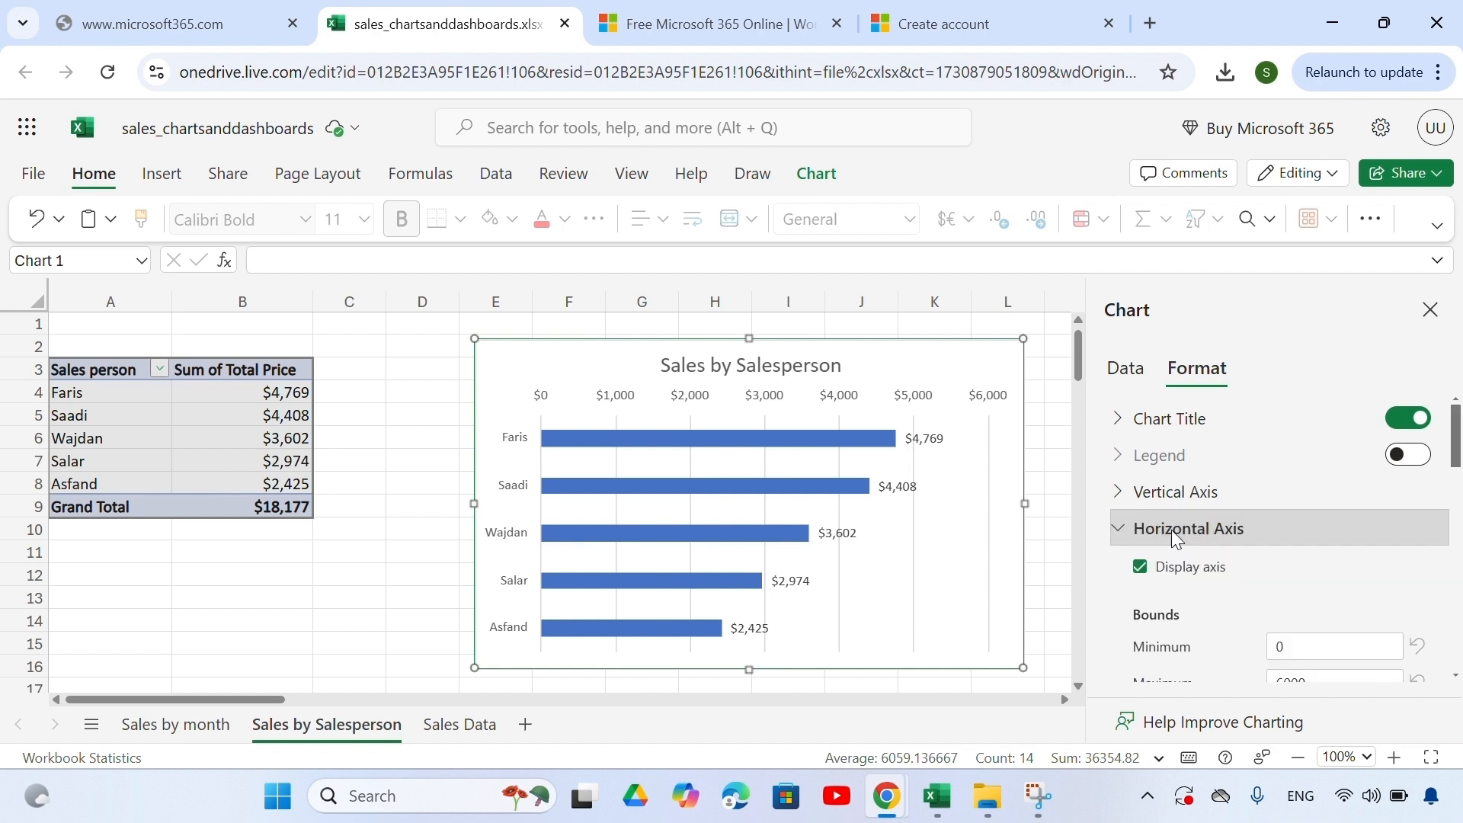
pyautogui.scroll(-5, 1181, 594)
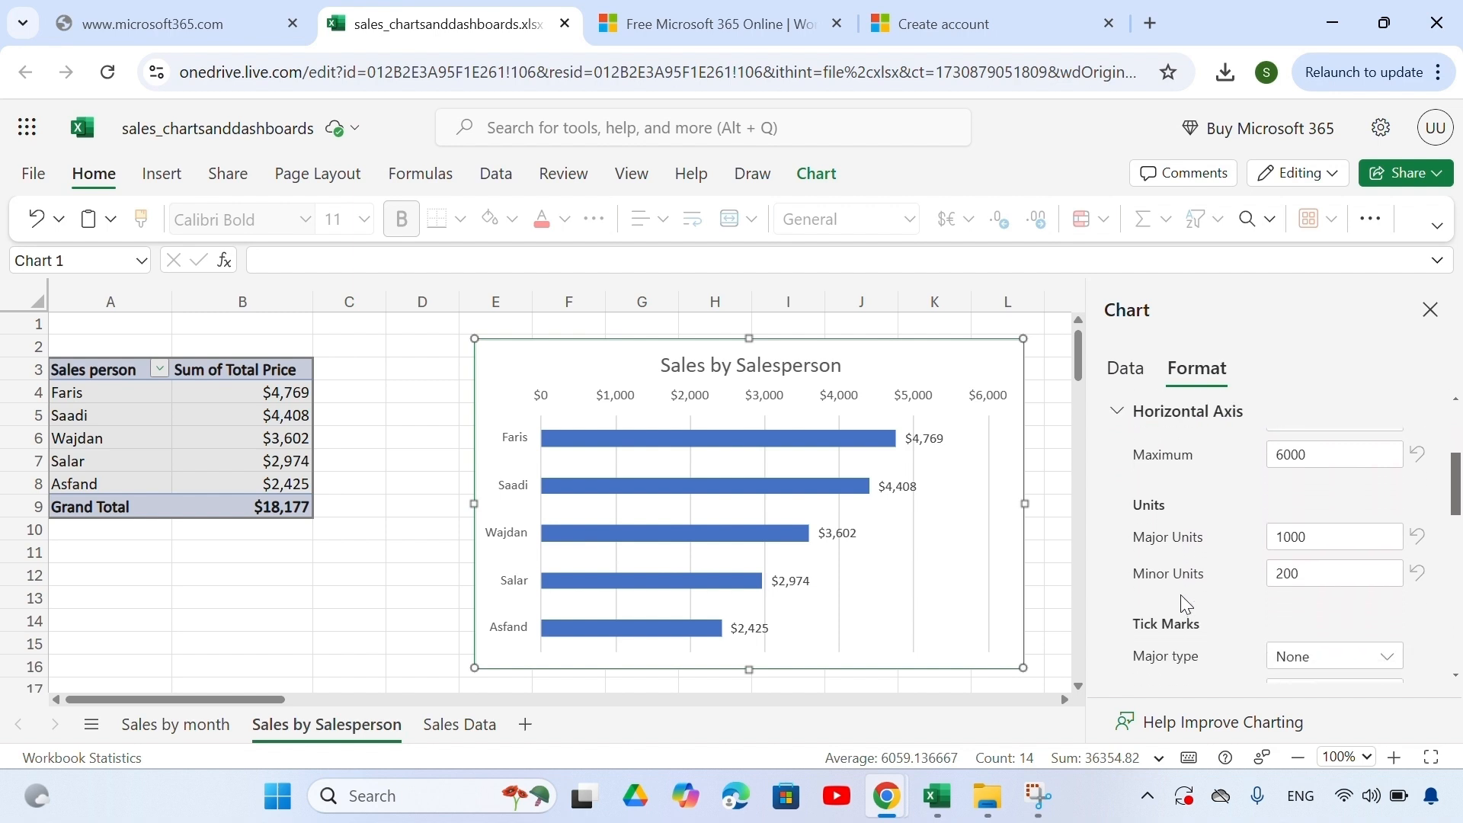
pyautogui.scroll(-3, 1181, 594)
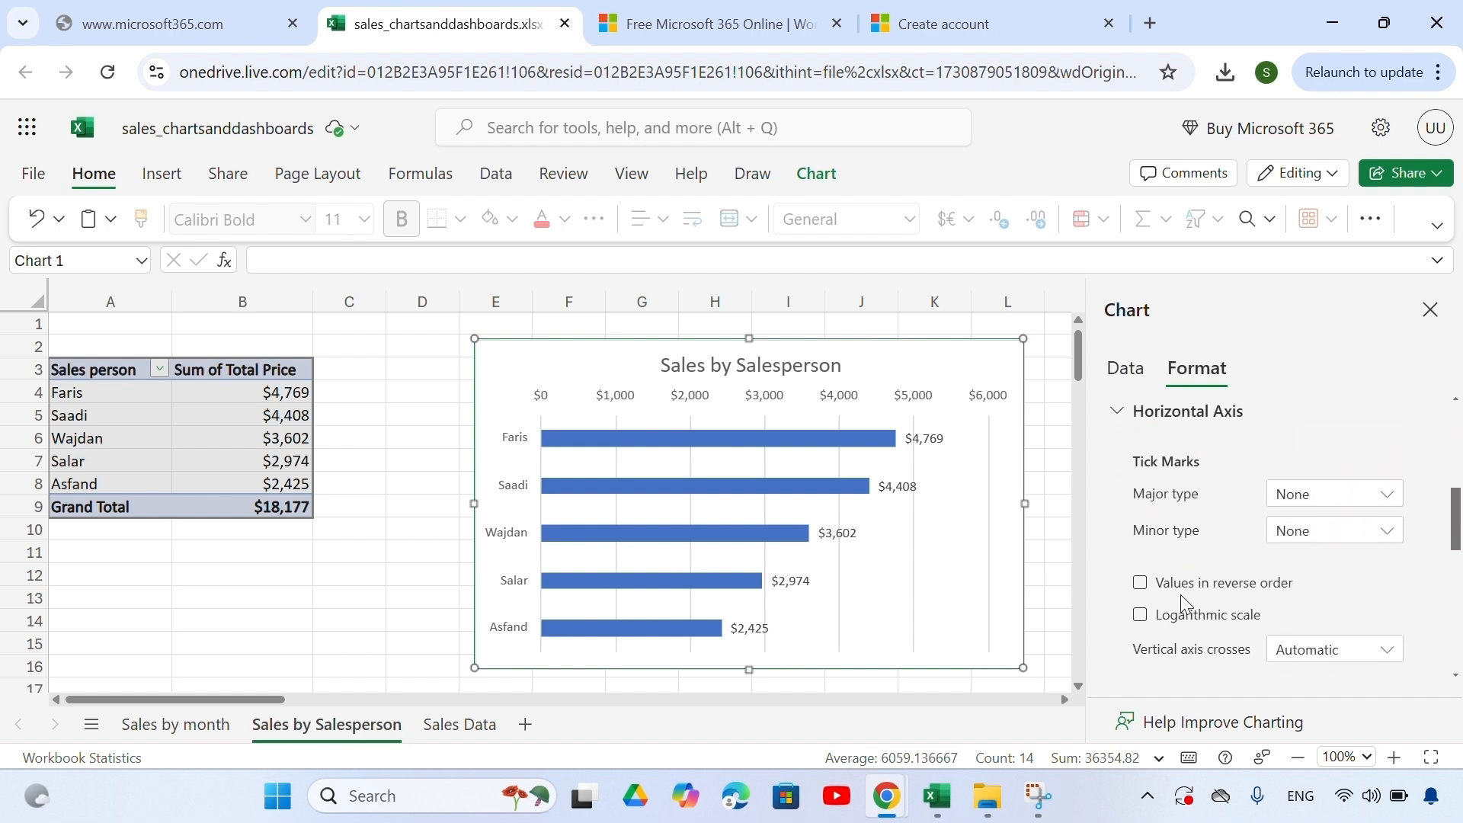
pyautogui.scroll(-3, 1182, 595)
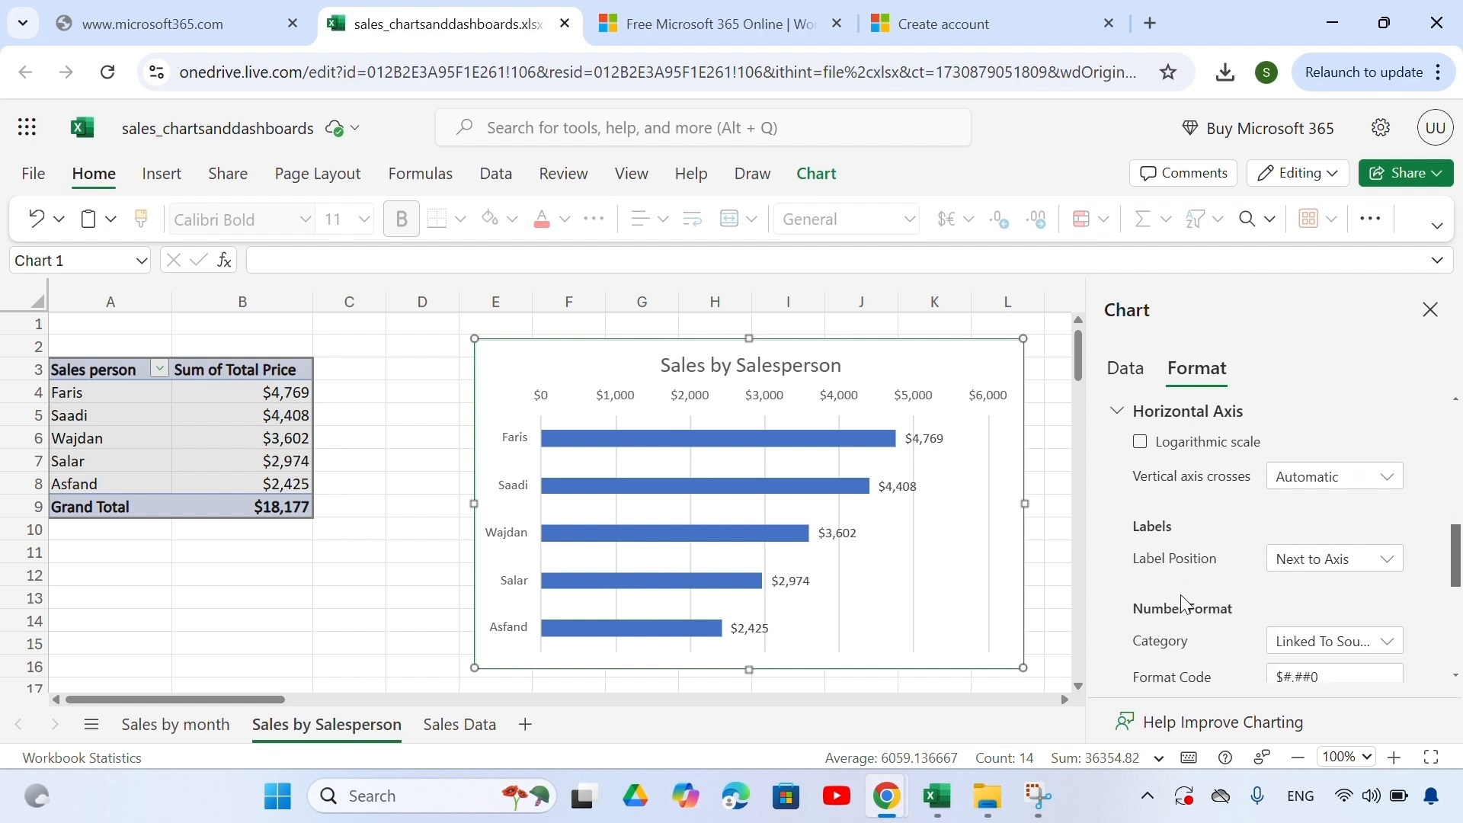
pyautogui.click(1330, 570)
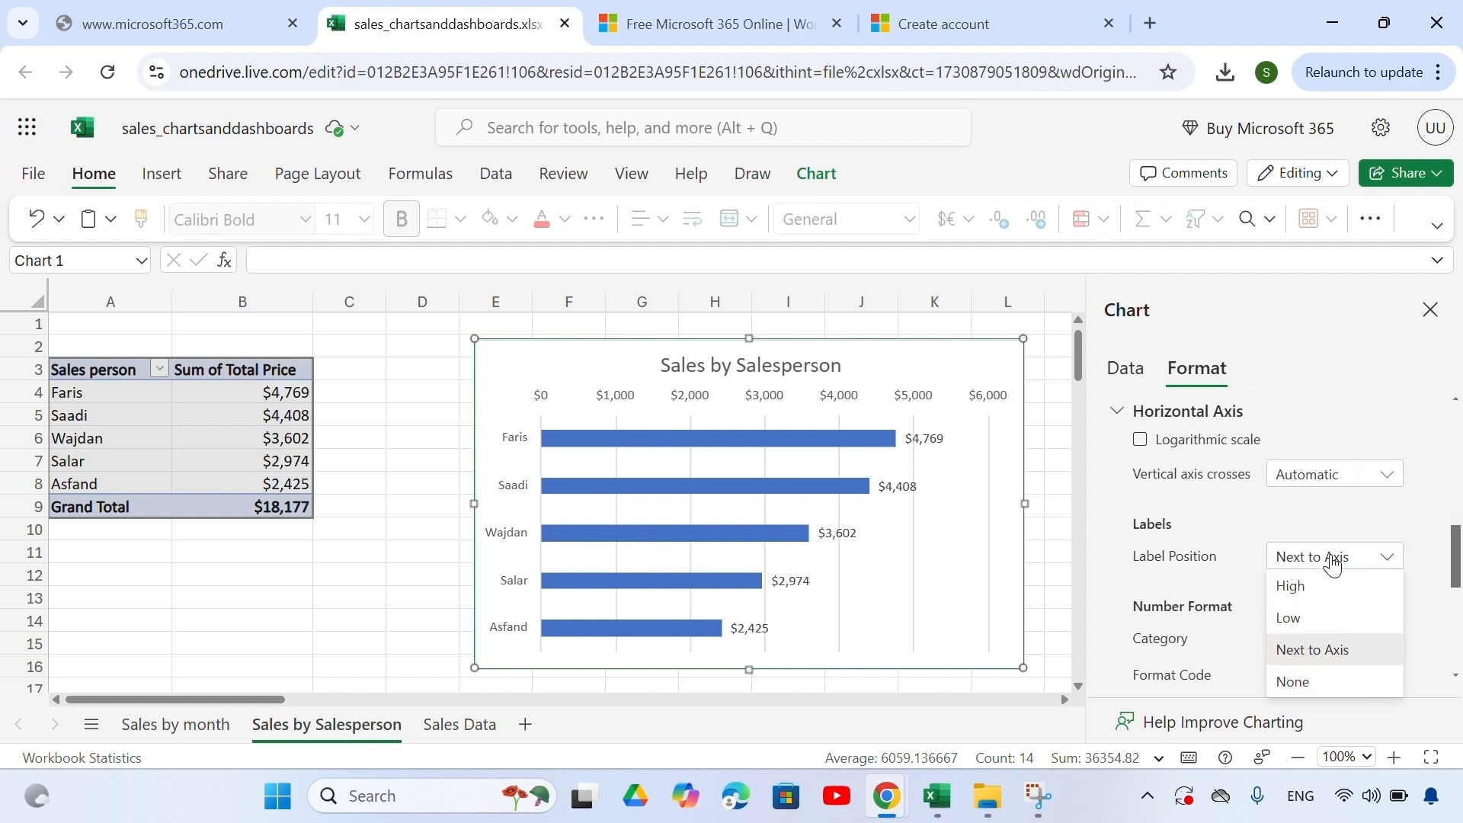
pyautogui.click(1300, 682)
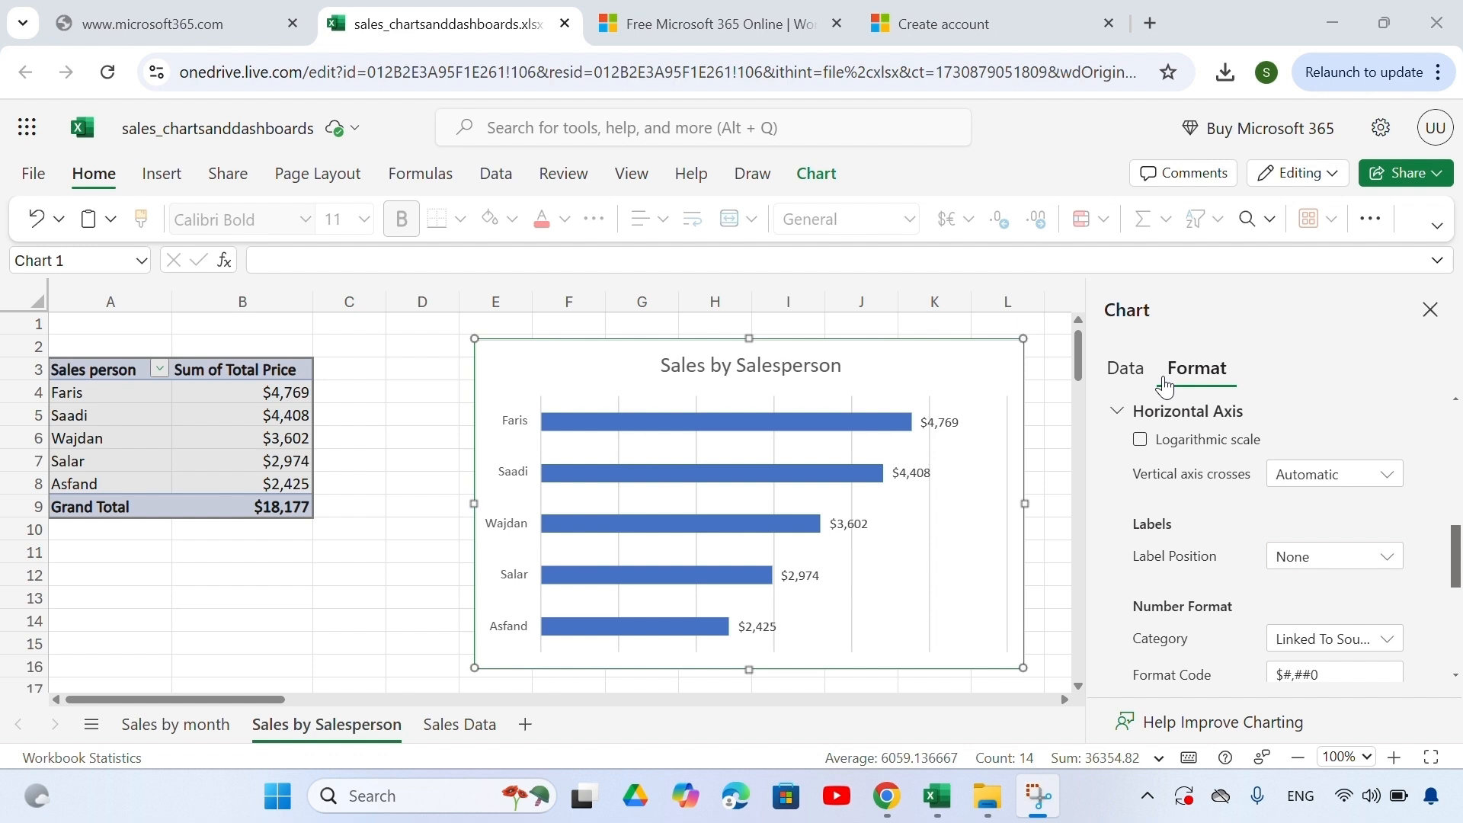
# - Fill the bars of the Total series in the Sales by Salesperson chart with a light orange theme color
pyautogui.click(1164, 386)
pyautogui.click(1172, 564)
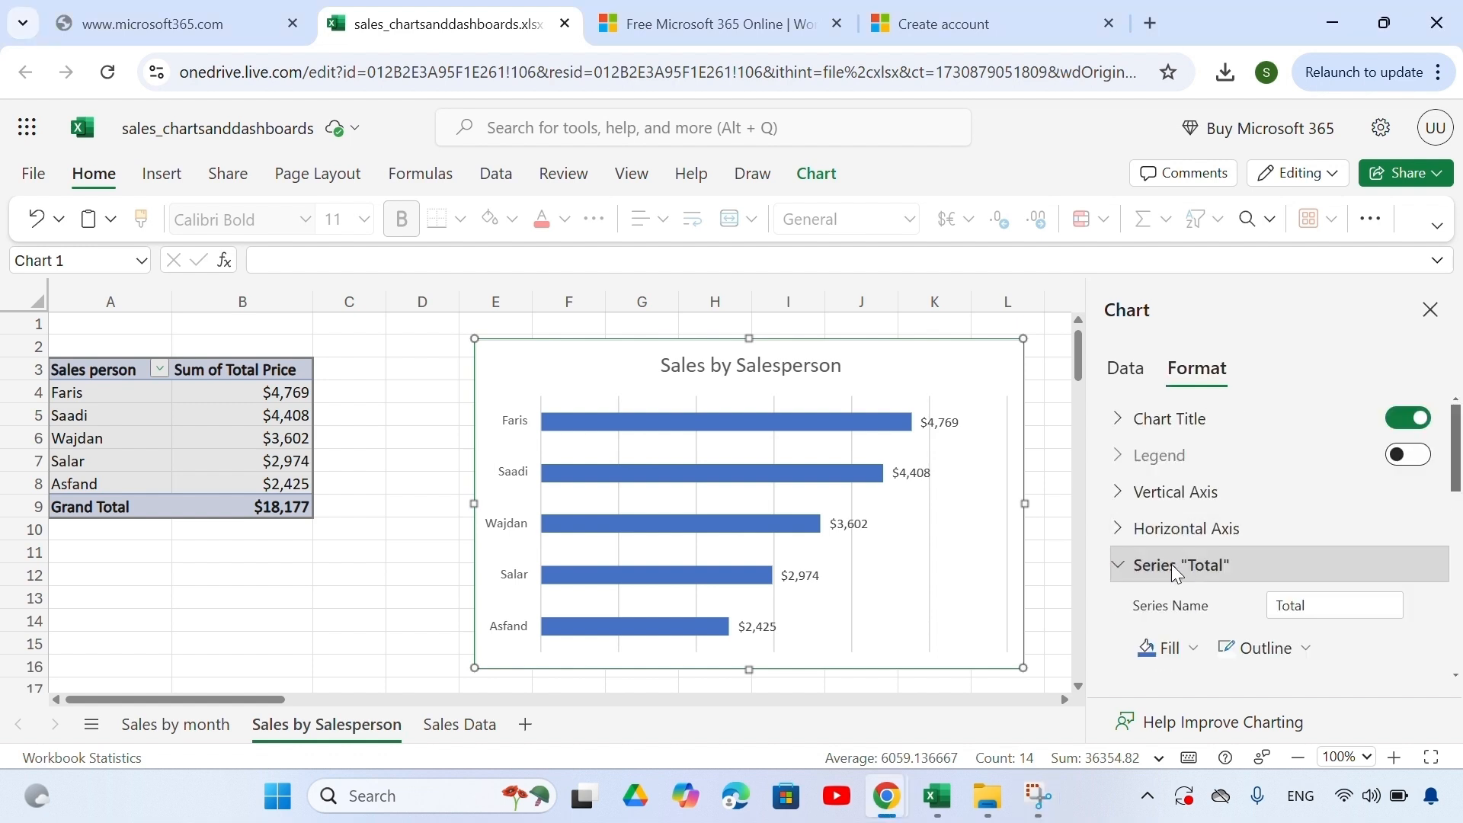
pyautogui.click(1183, 653)
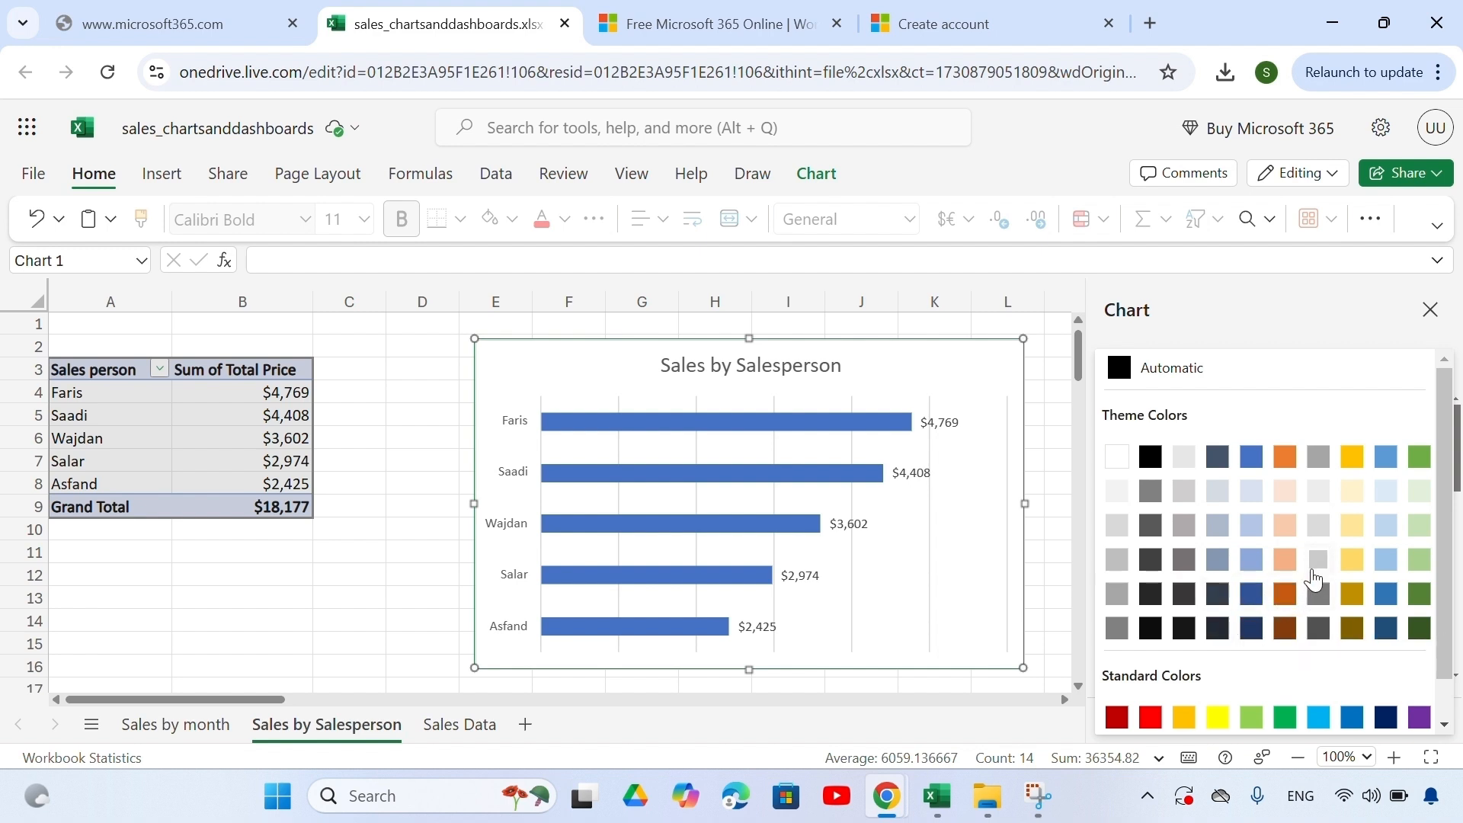
pyautogui.click(1287, 528)
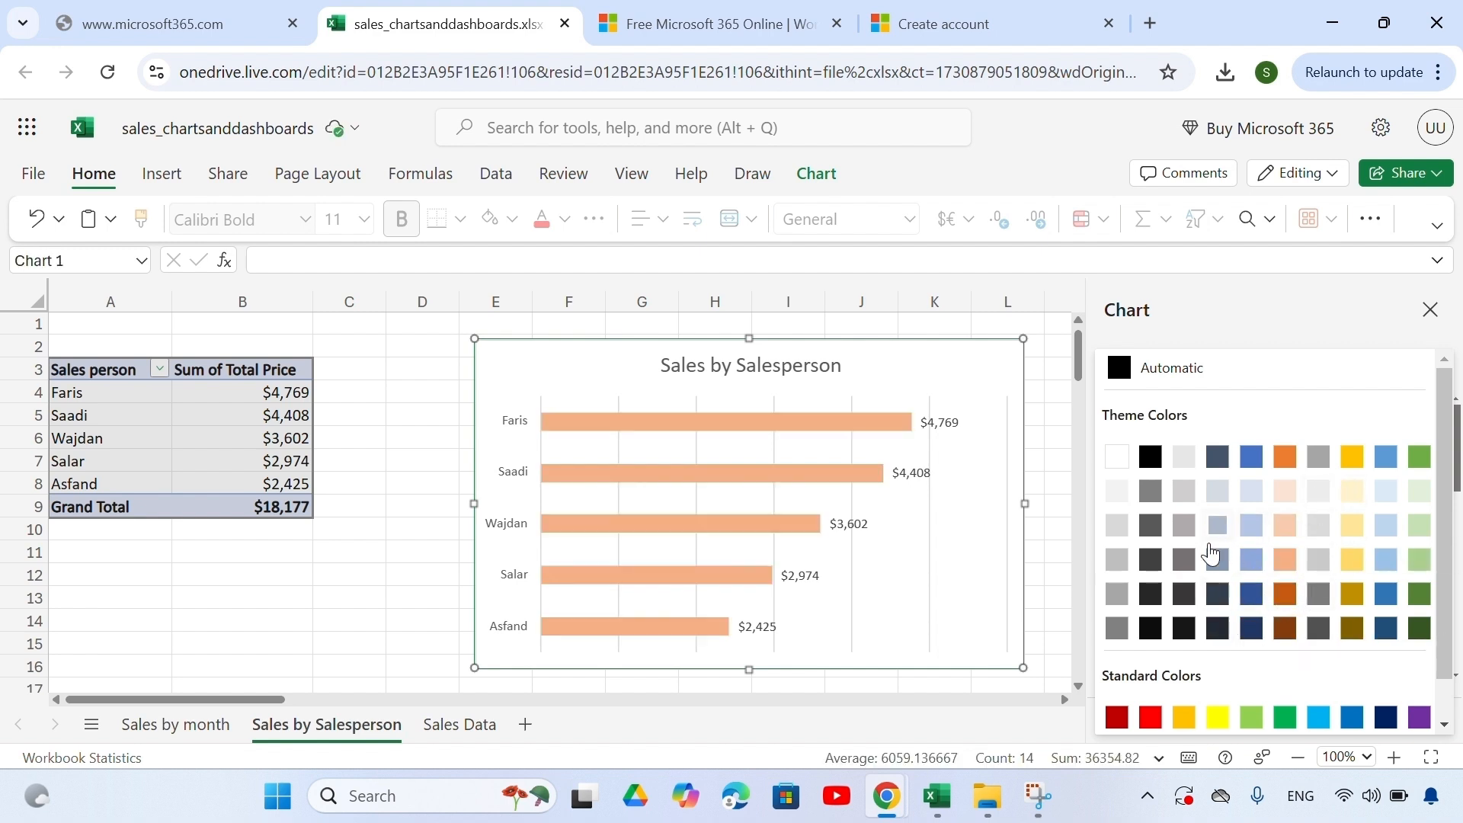
pyautogui.press('Escape')
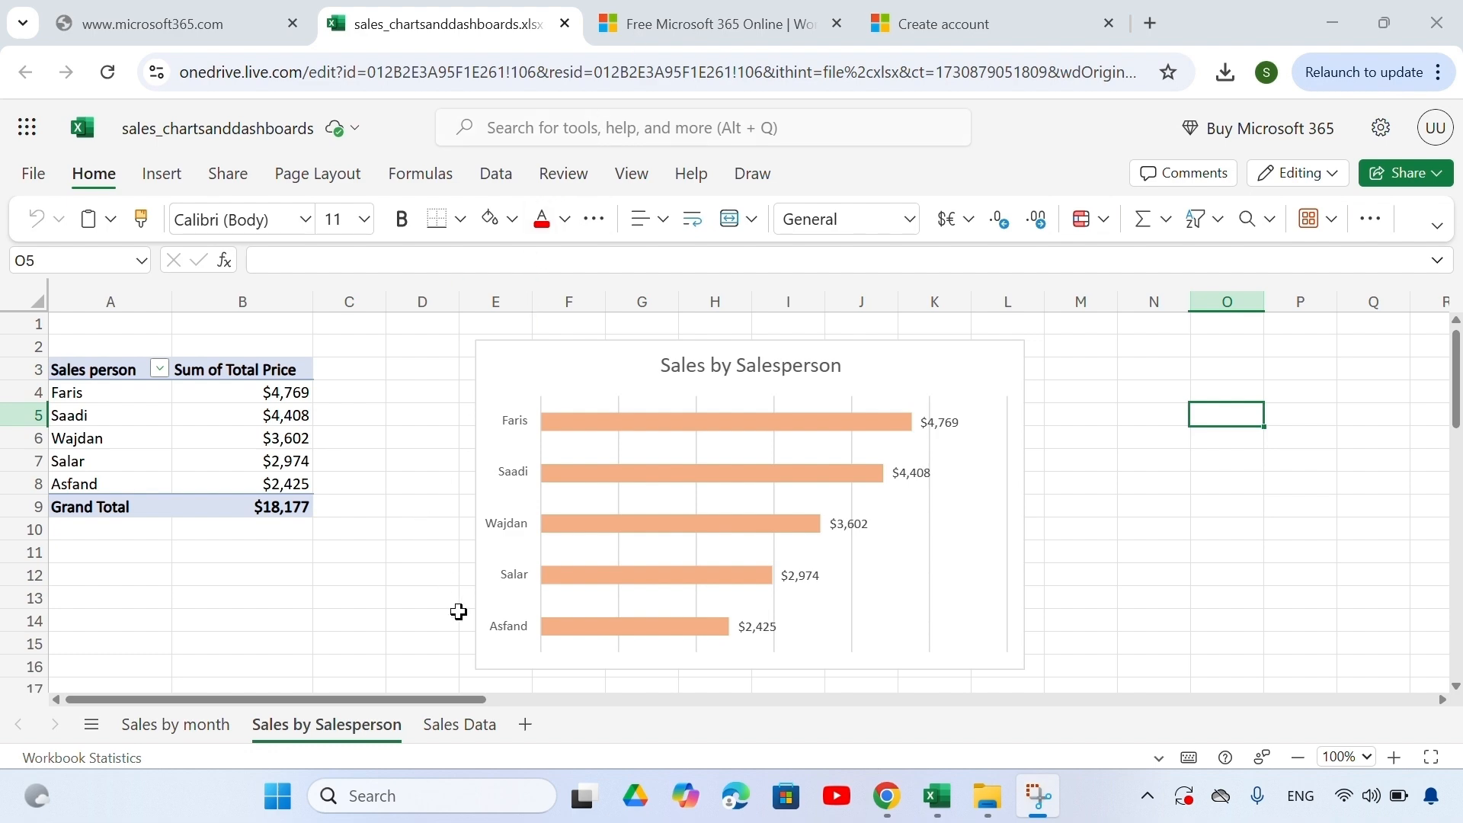
# - Go to the Sales Data sheet and select a cell inside the sales table
pyautogui.click(462, 727)
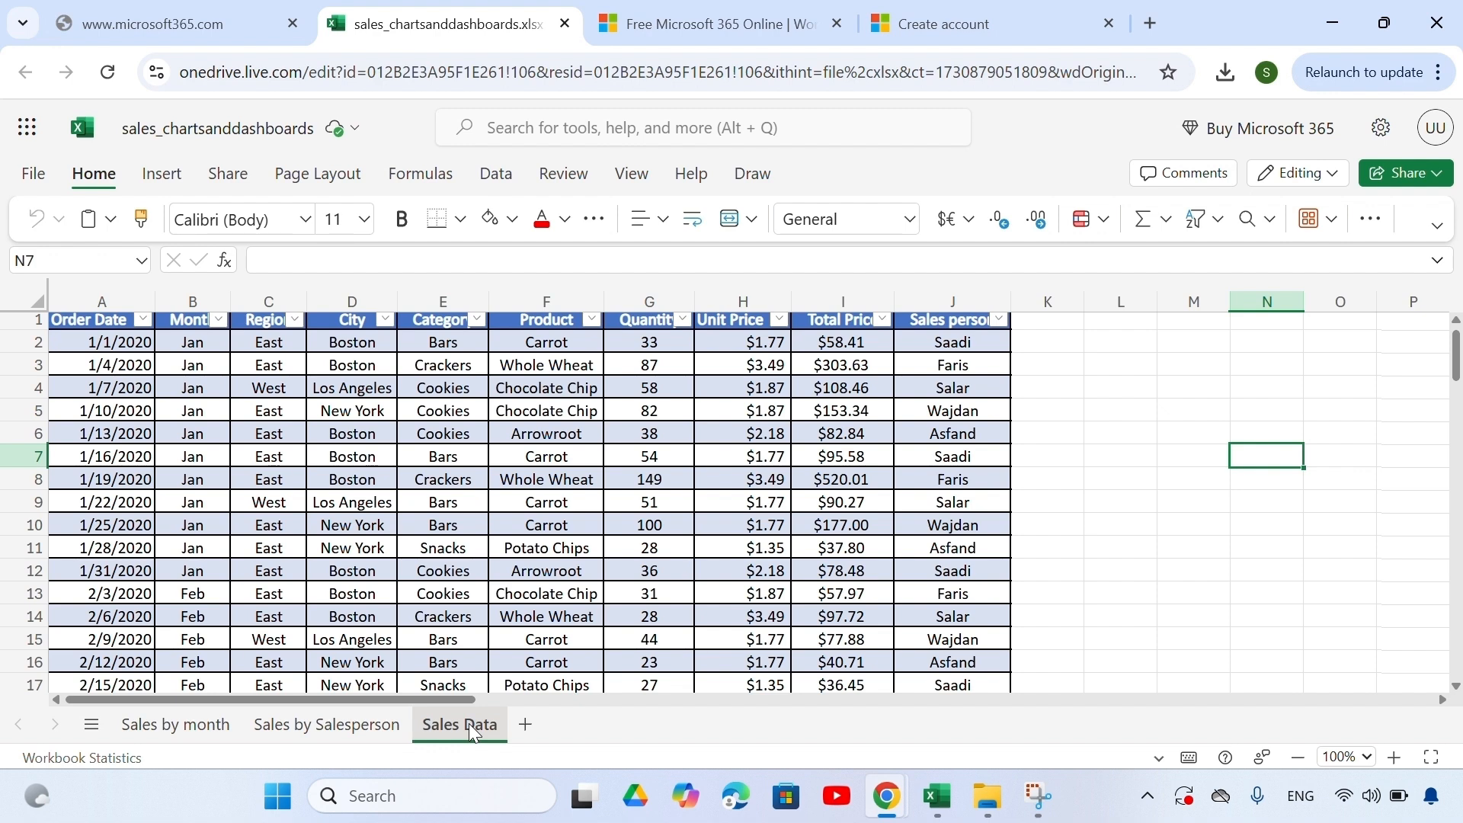
pyautogui.click(399, 615)
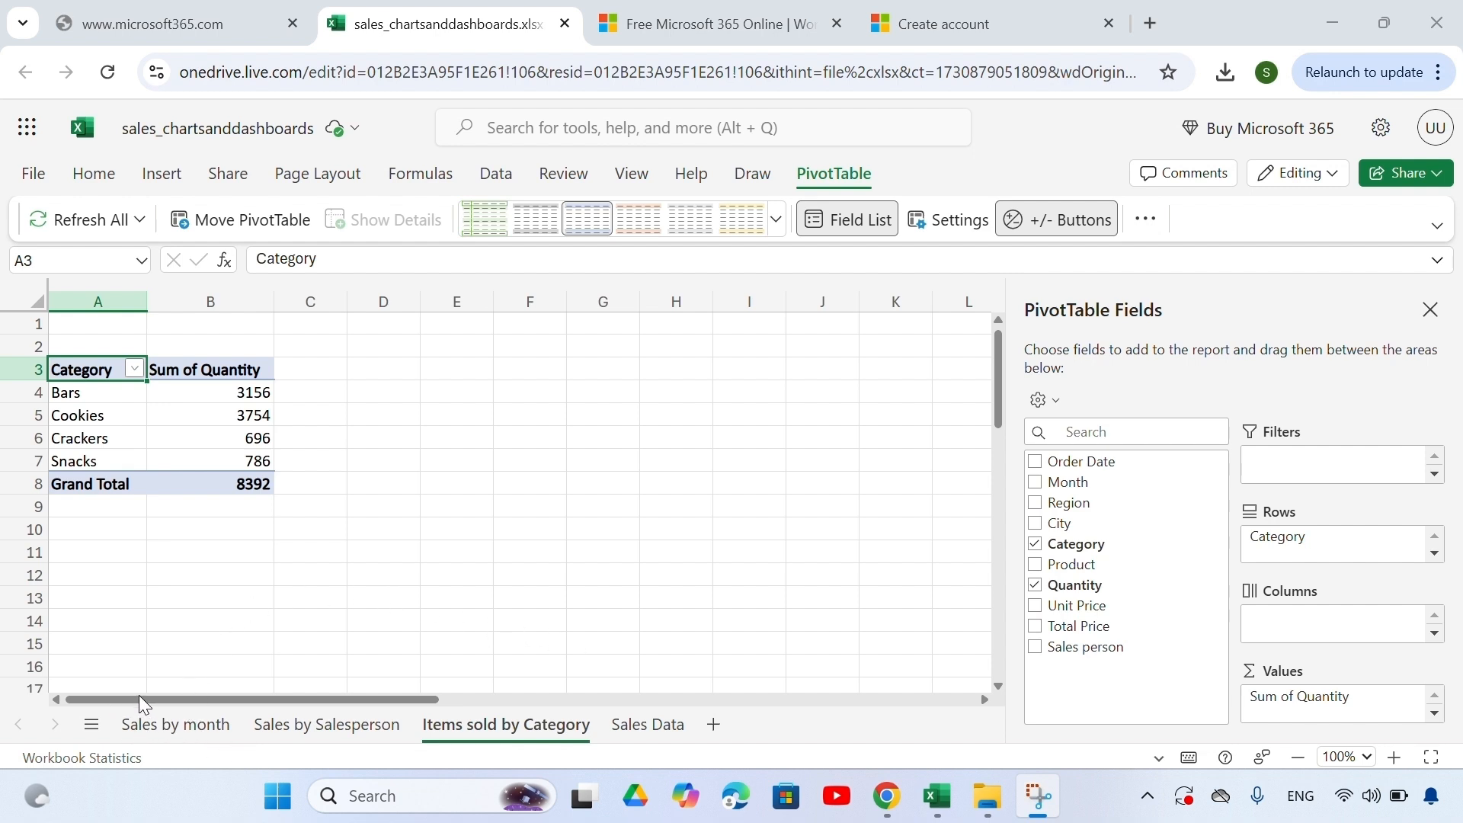
# - Show the Sum of Quantity values in the category PivotTable as % of Grand Total
pyautogui.hotkey('ctrl', 'a')
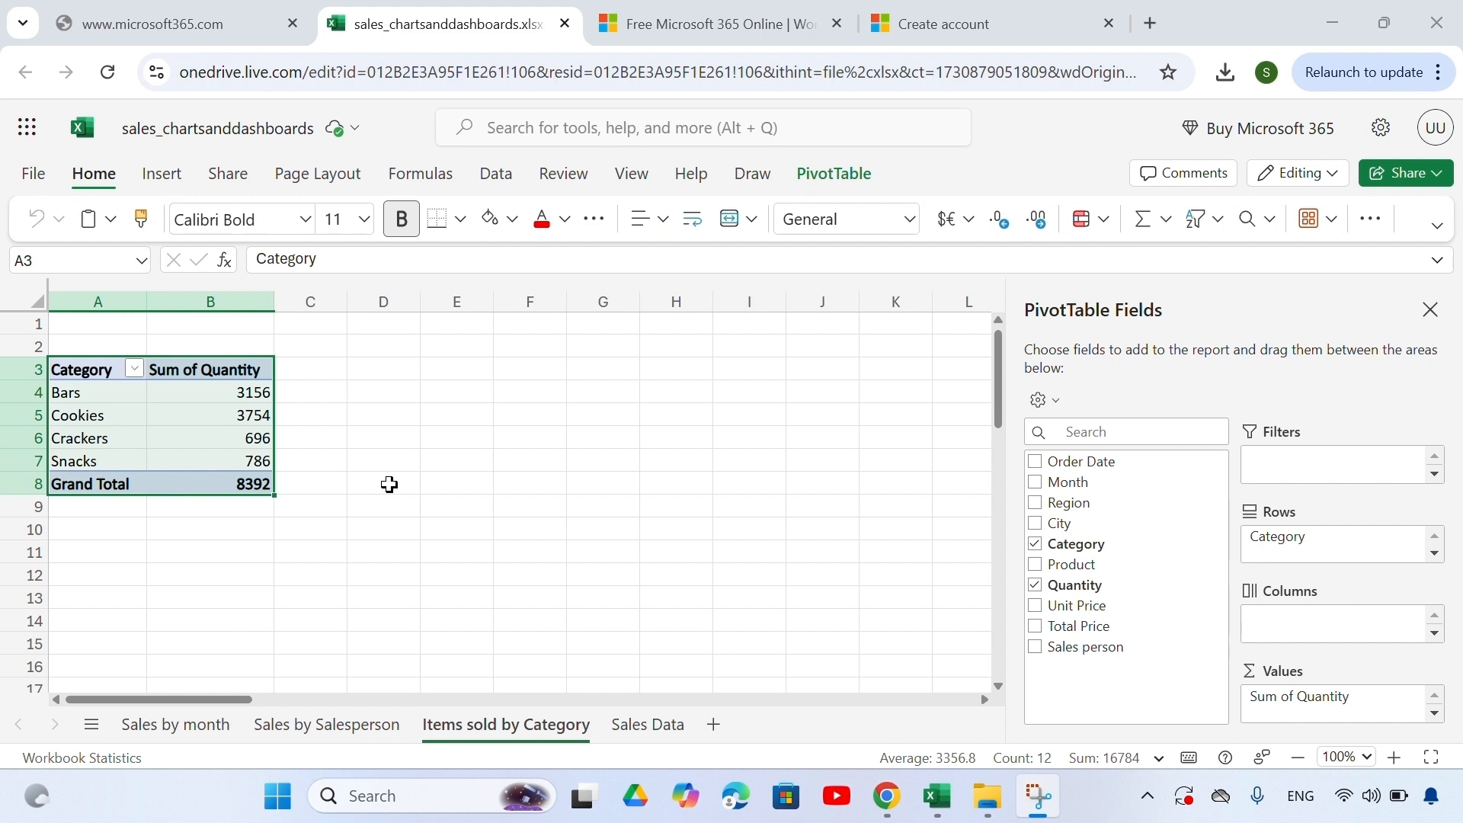
pyautogui.click(186, 415)
pyautogui.rightClick(189, 424)
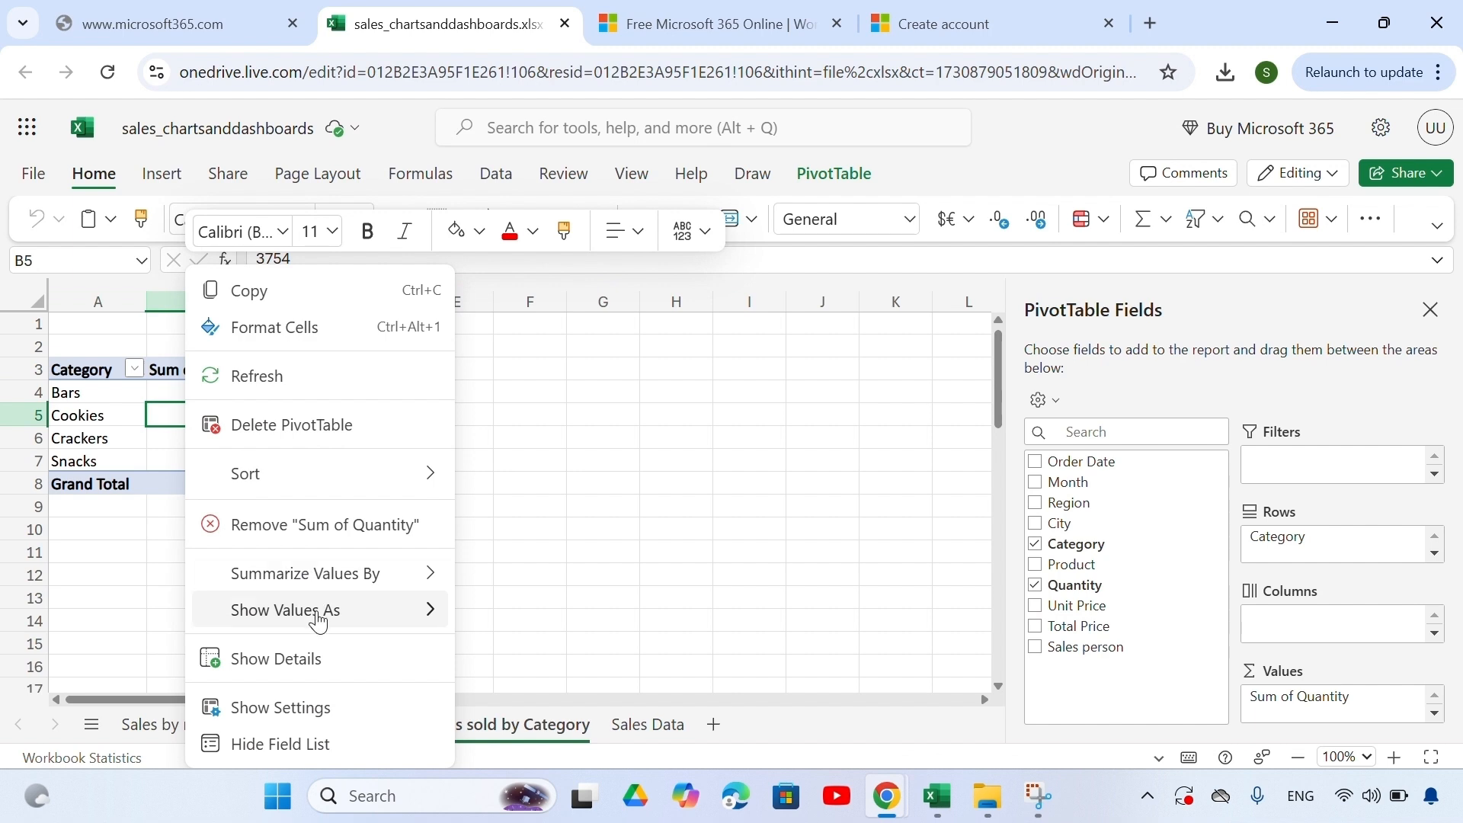
pyautogui.moveTo(325, 613)
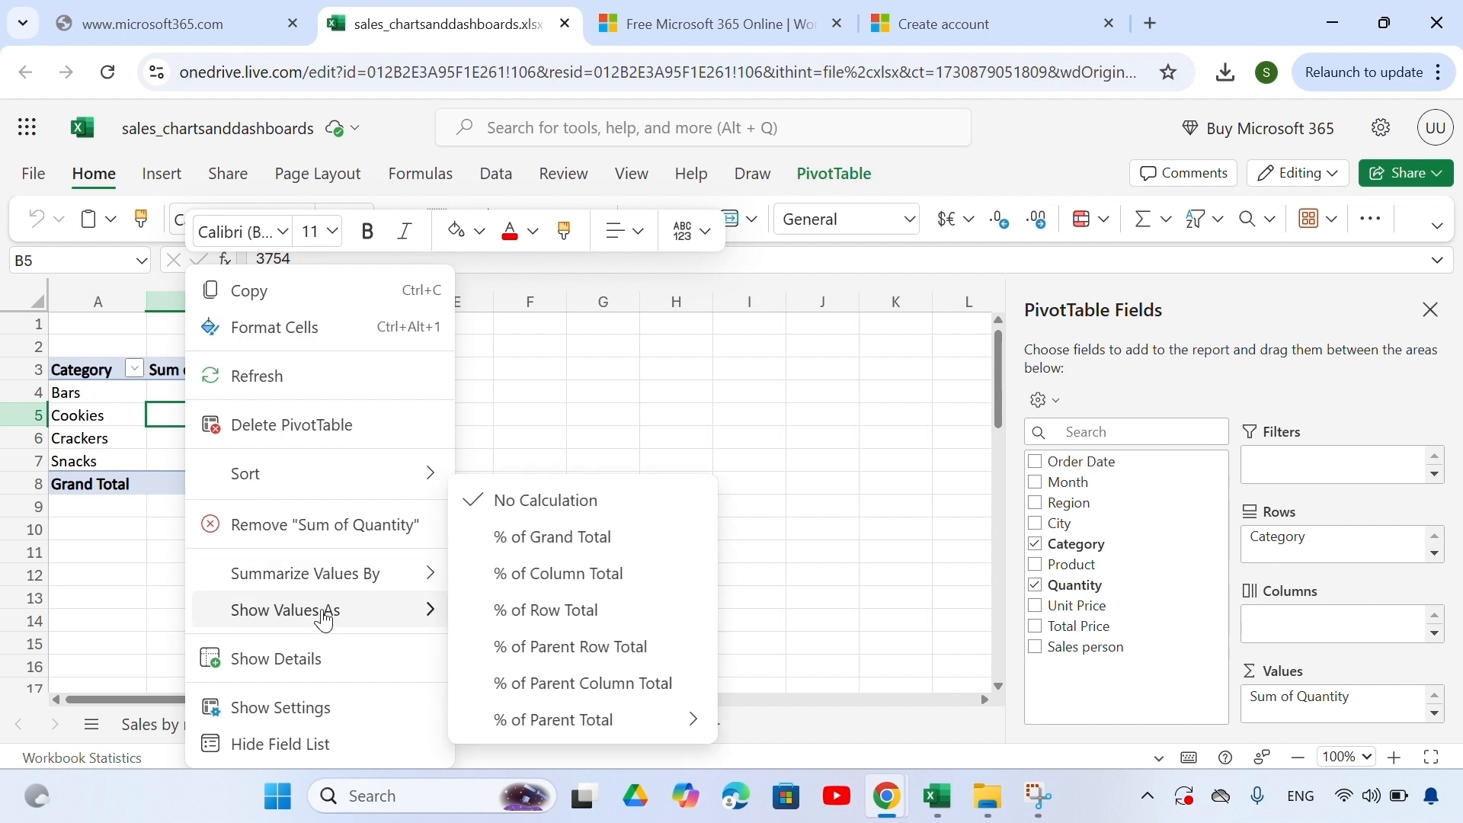
pyautogui.click(323, 613)
pyautogui.click(343, 613)
pyautogui.click(536, 538)
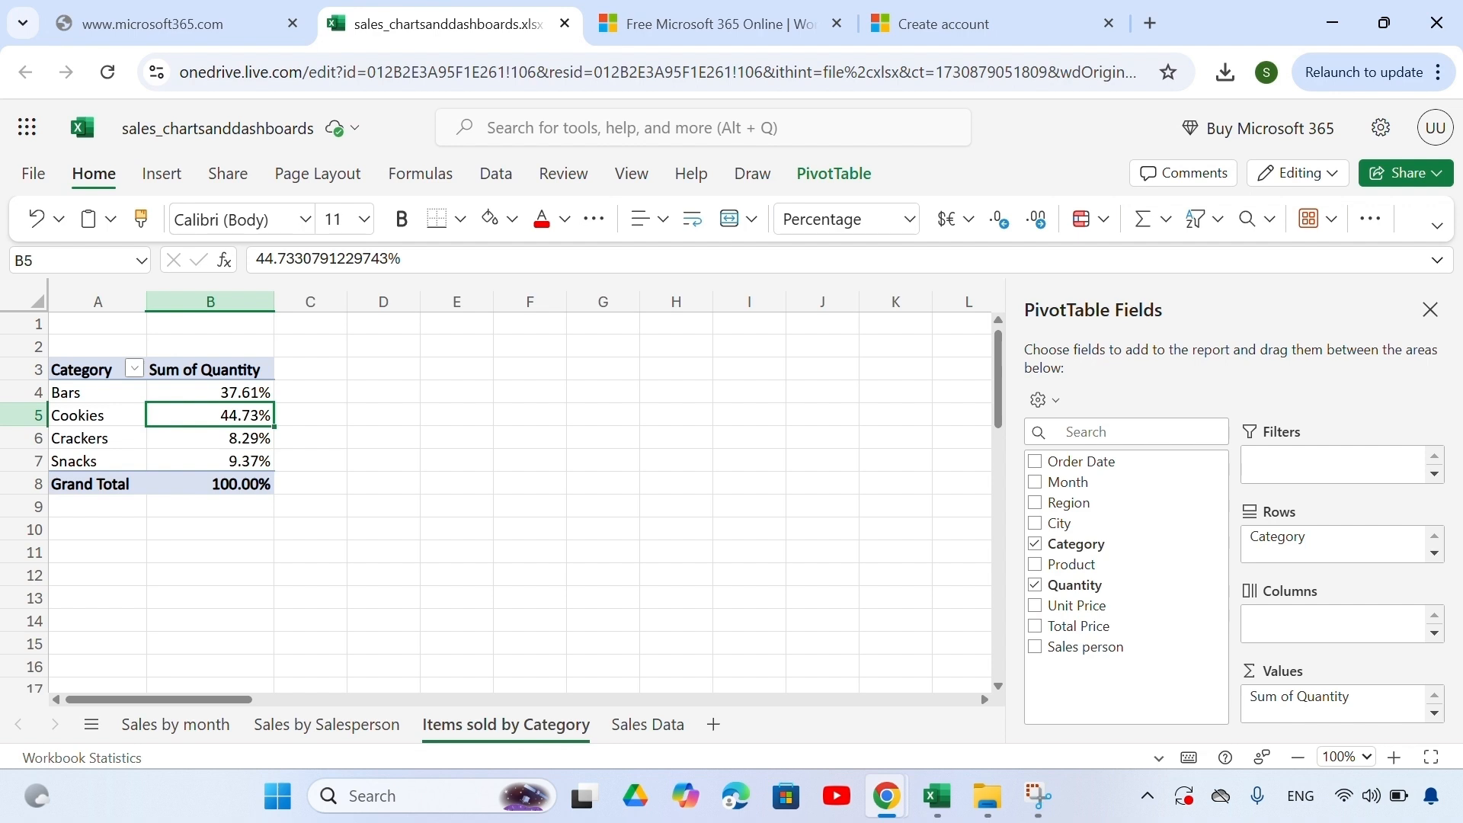
pyautogui.click(450, 414)
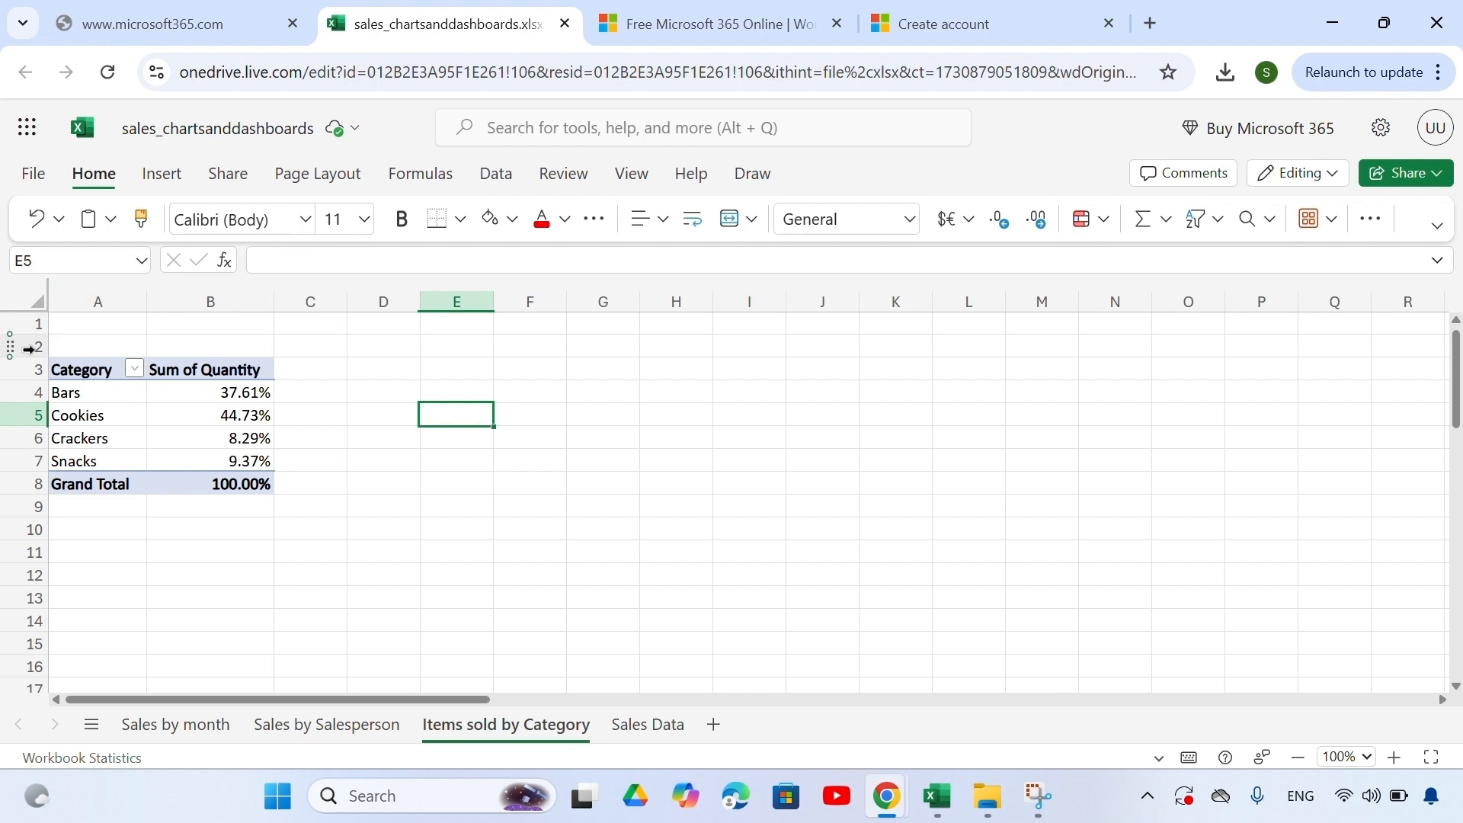
# - Insert a pie chart from the whole category PivotTable, A3 to B8
pyautogui.moveTo(81, 366); pyautogui.dragTo(260, 480)
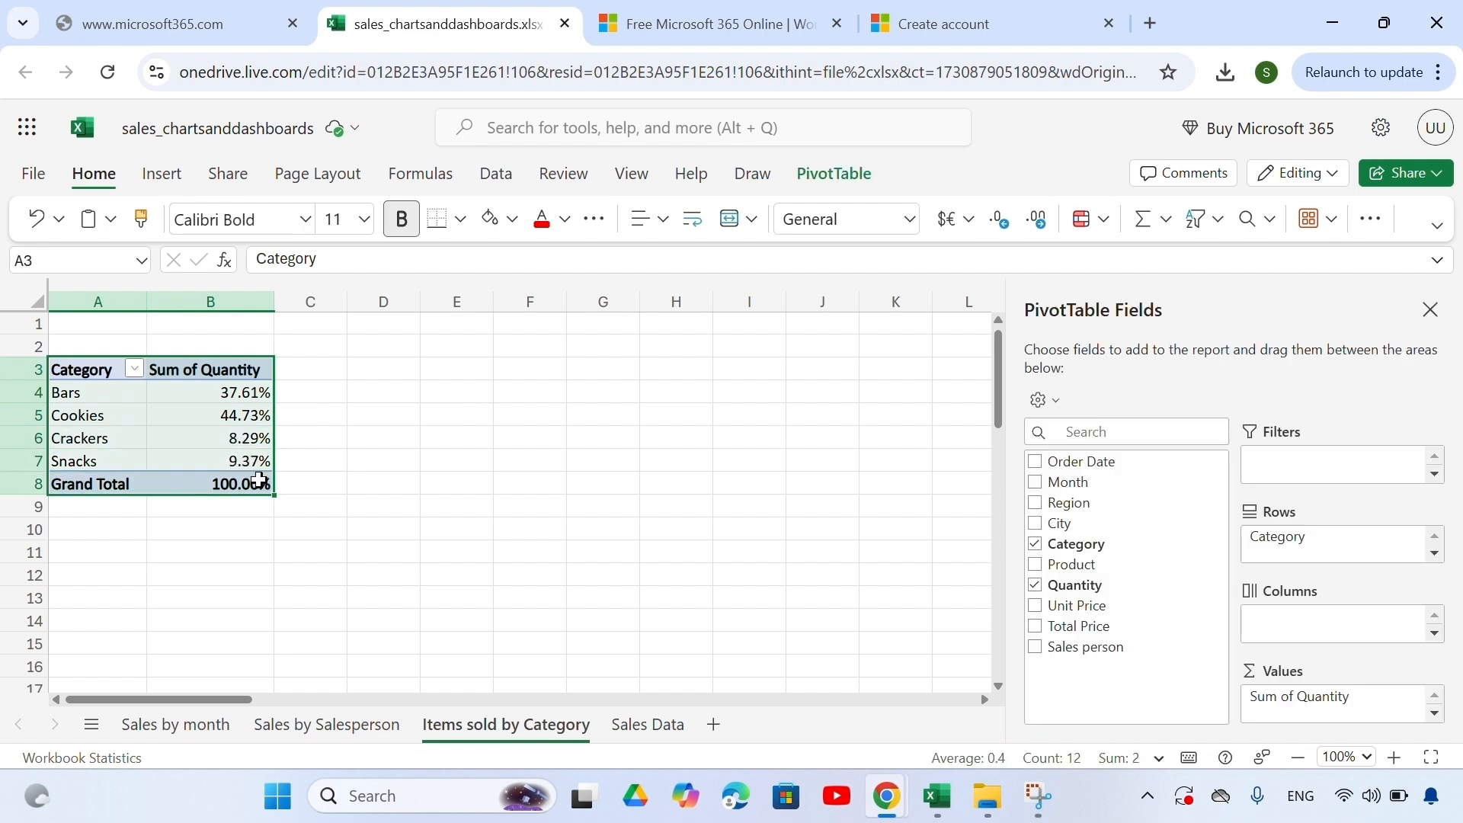
pyautogui.click(162, 174)
pyautogui.click(980, 219)
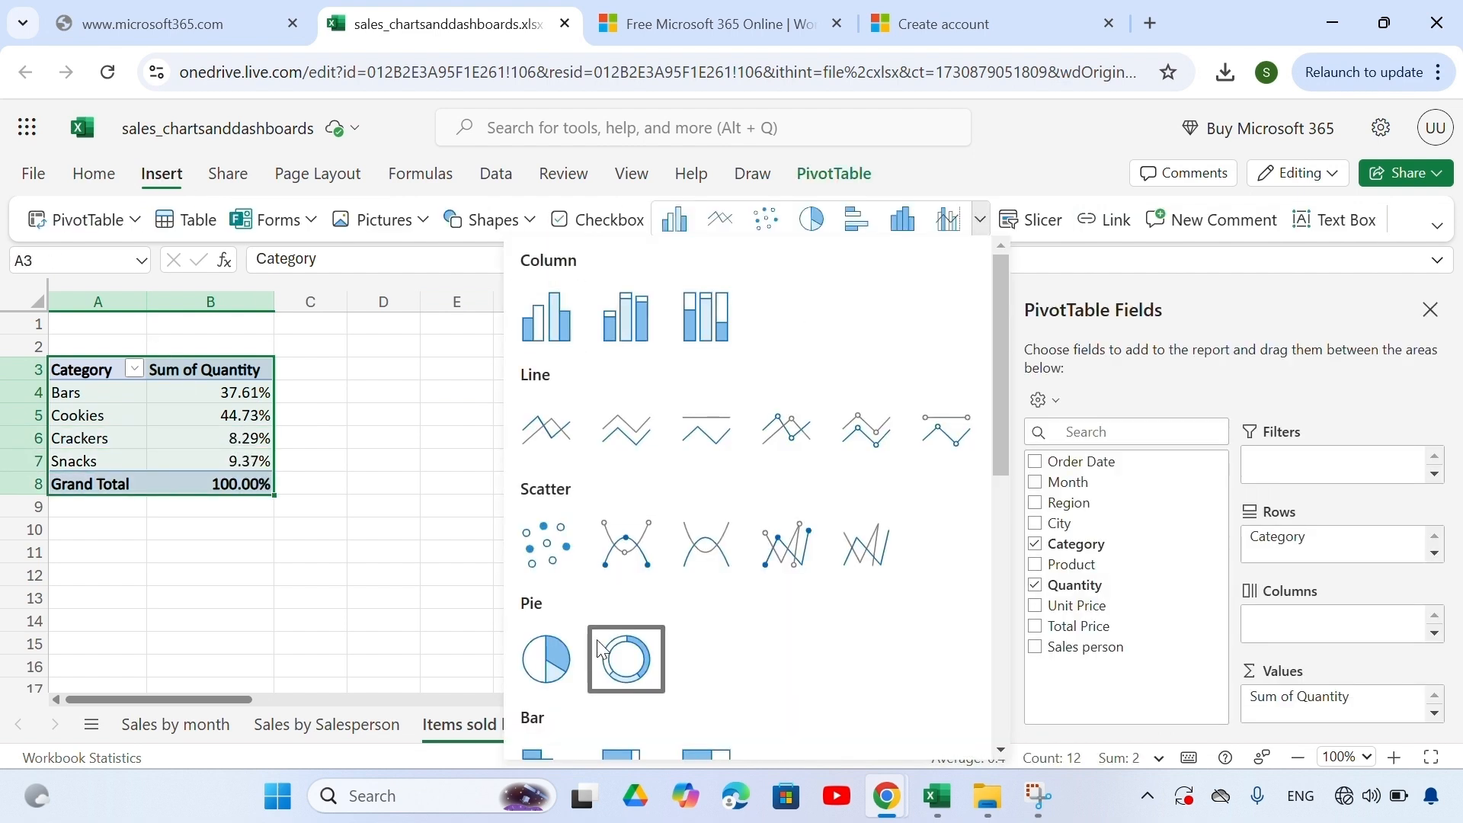
pyautogui.click(549, 654)
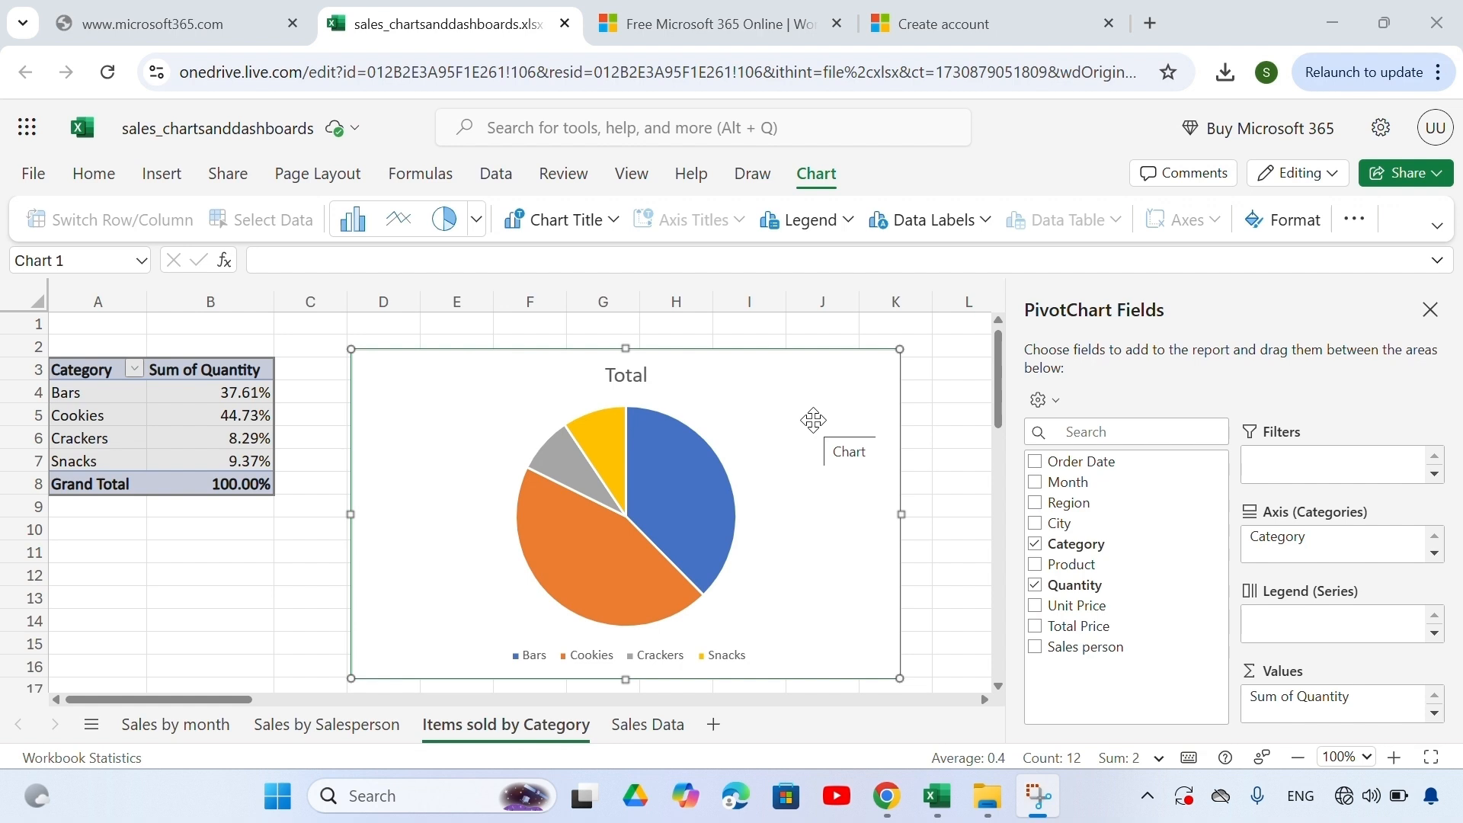
# - Change the pie chart's title to Percentage of Sales by Category
pyautogui.doubleClick(814, 420)
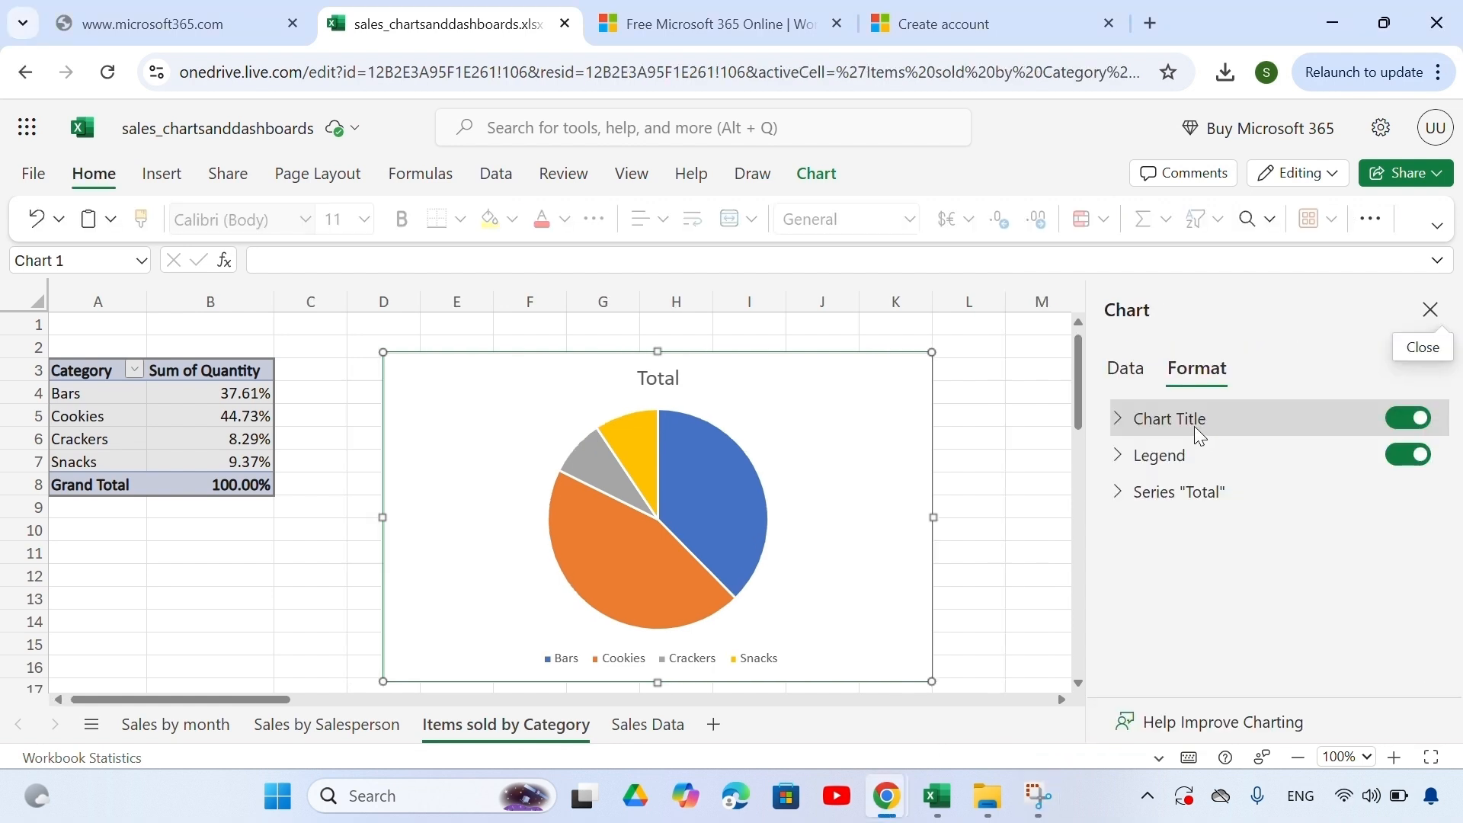
pyautogui.click(1197, 431)
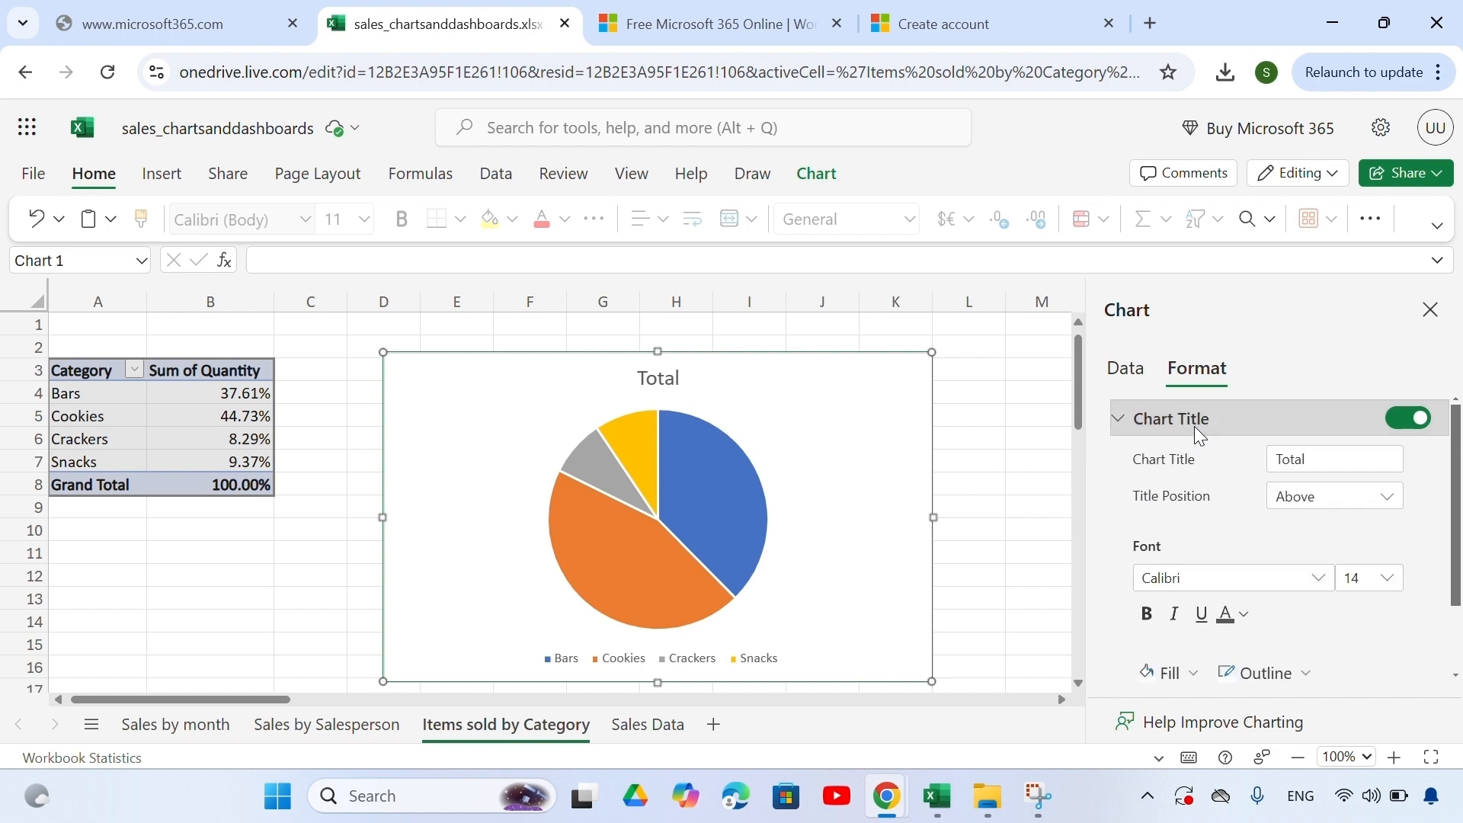
pyautogui.click(1320, 461)
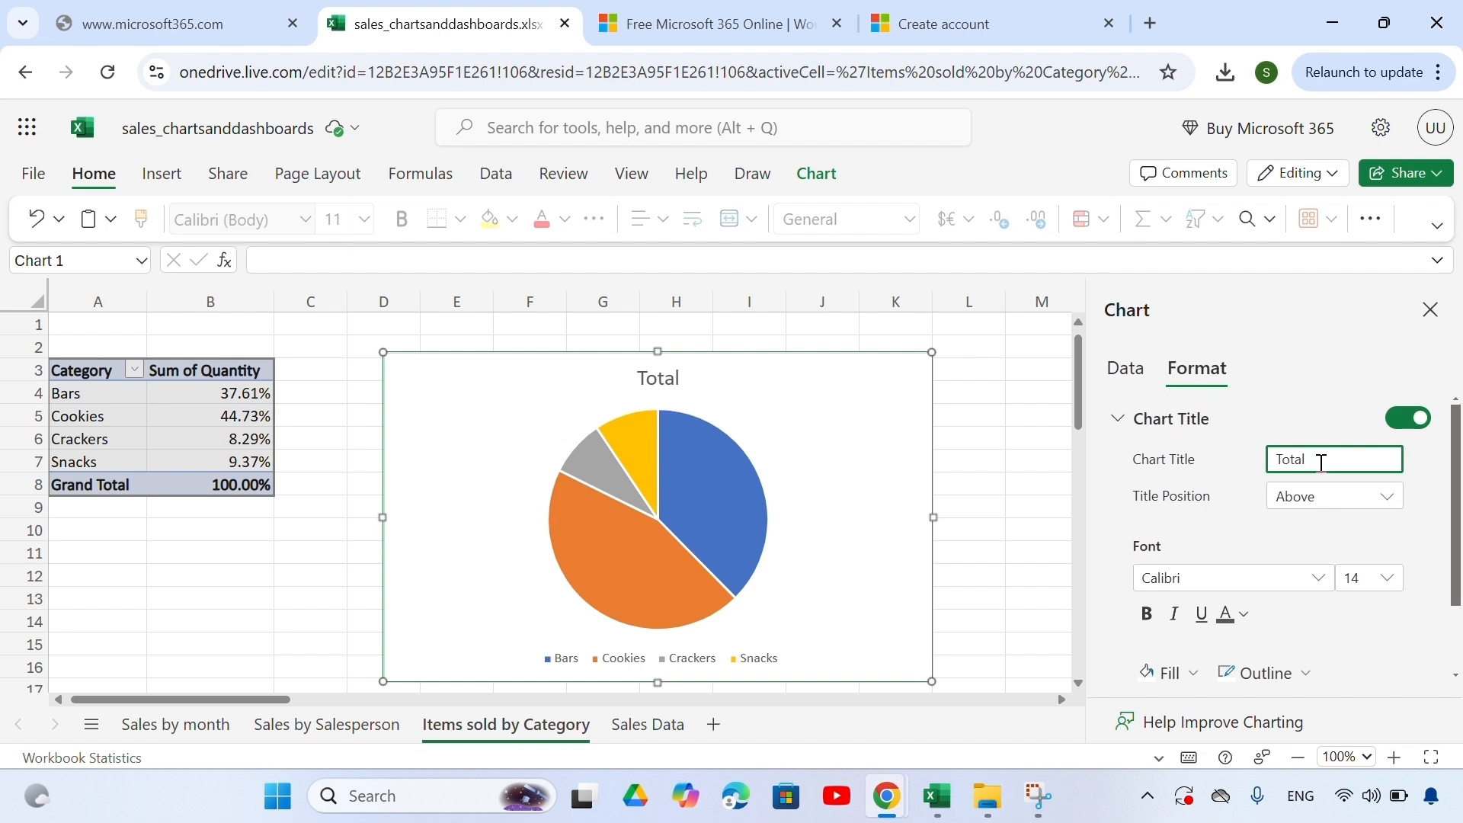
pyautogui.hotkey('ctrl', 'a')
pyautogui.press('BackSpace')
pyautogui.write('Percen')
pyautogui.write('tage of Sales')
pyautogui.write(' by Category')
pyautogui.press('Return')
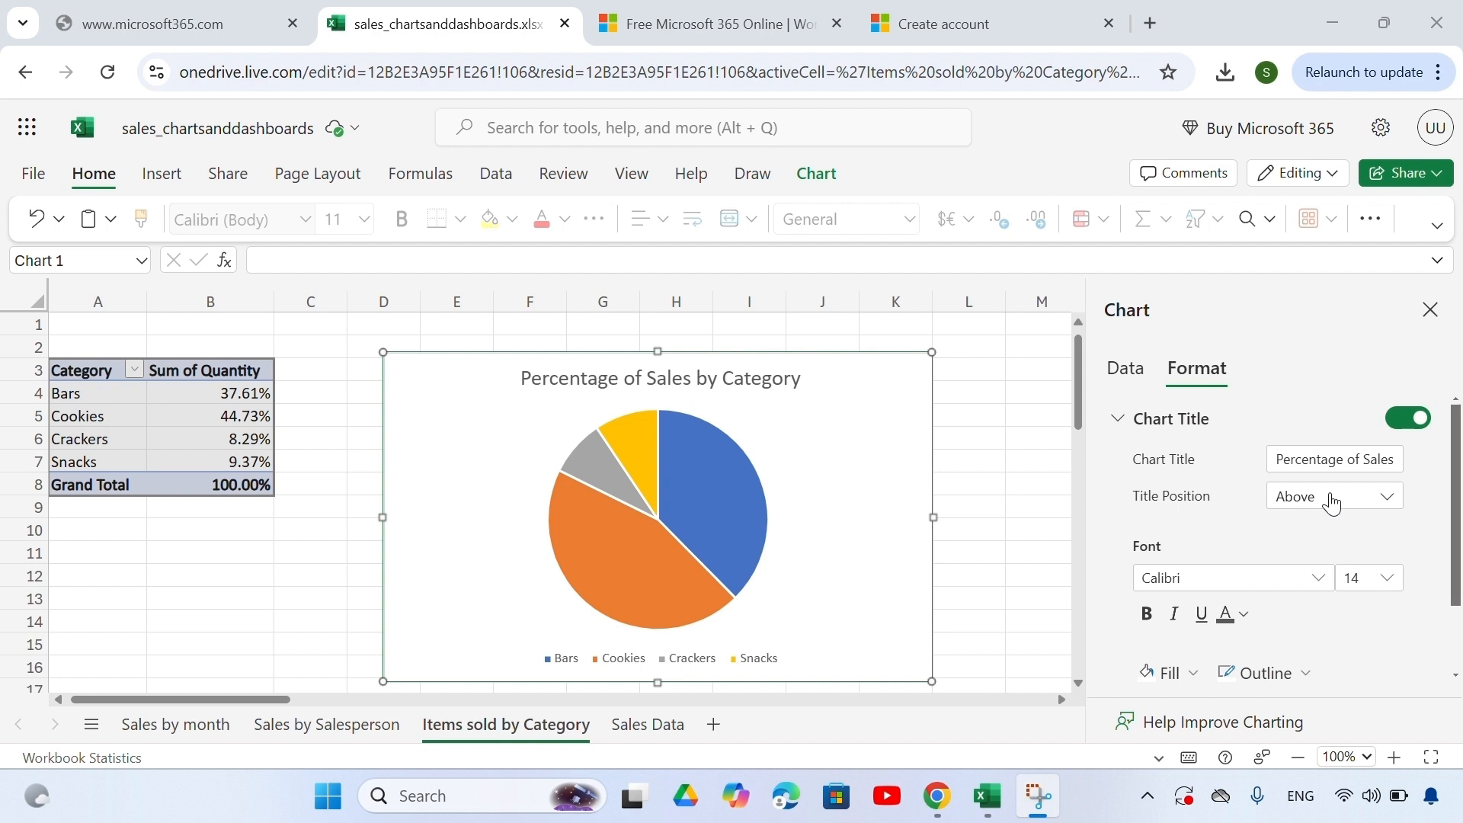
# - Turn on data labels for the pie chart's Total series, showing category name and percentage but not value
pyautogui.click(1155, 420)
pyautogui.click(1176, 496)
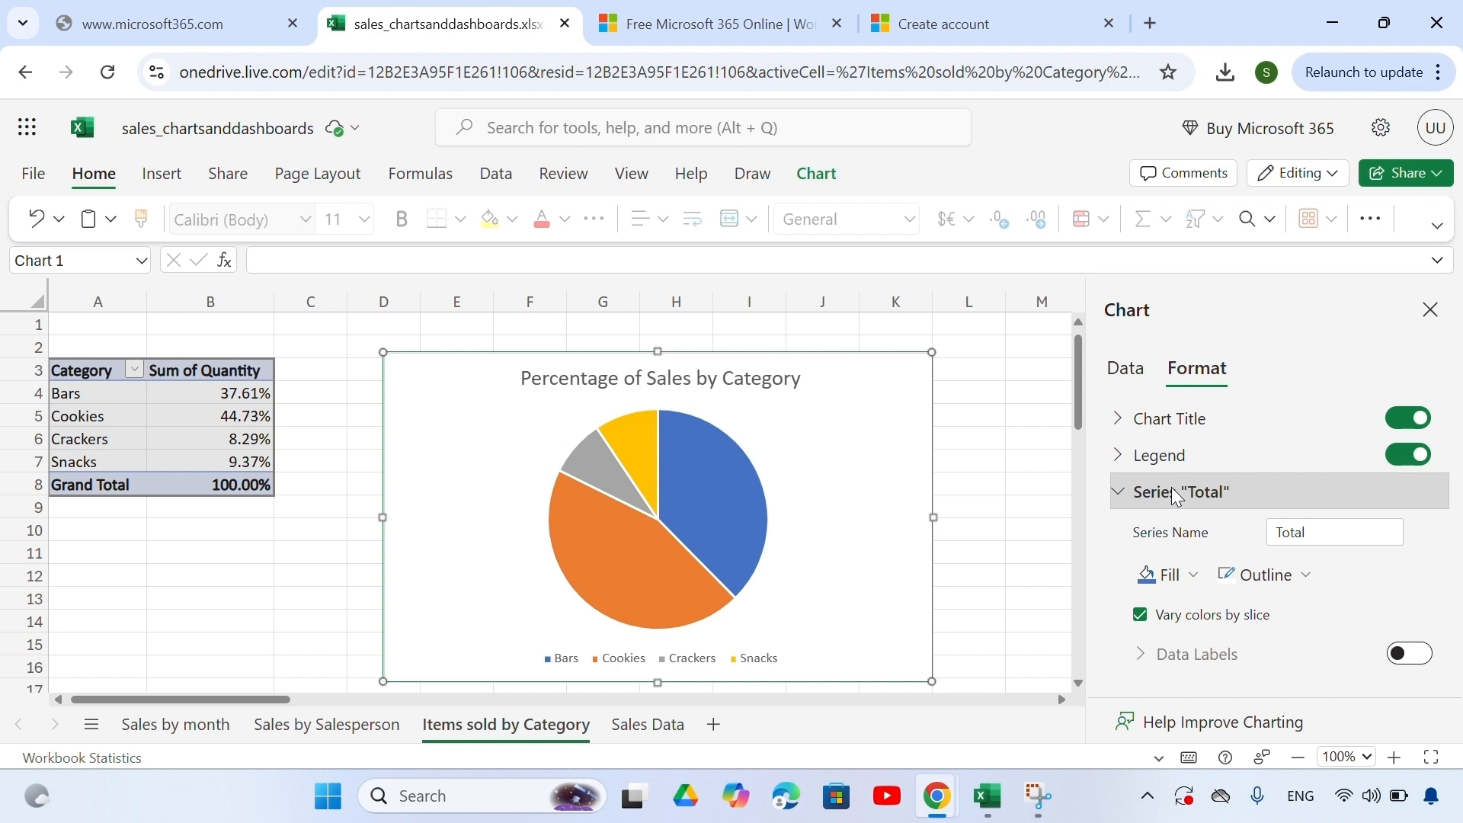
pyautogui.click(1284, 647)
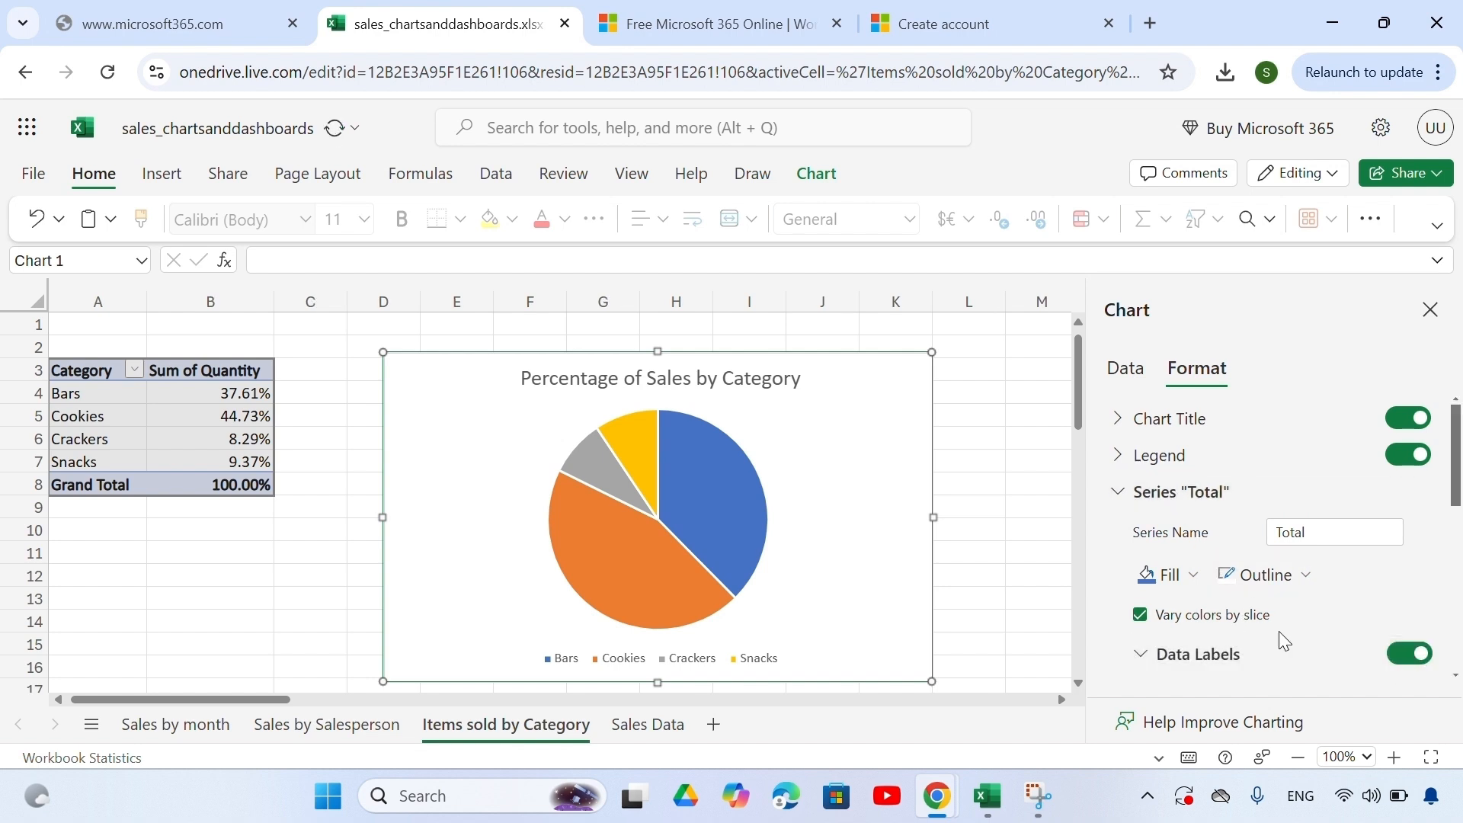
pyautogui.click(1163, 546)
pyautogui.click(1163, 578)
pyautogui.click(1163, 609)
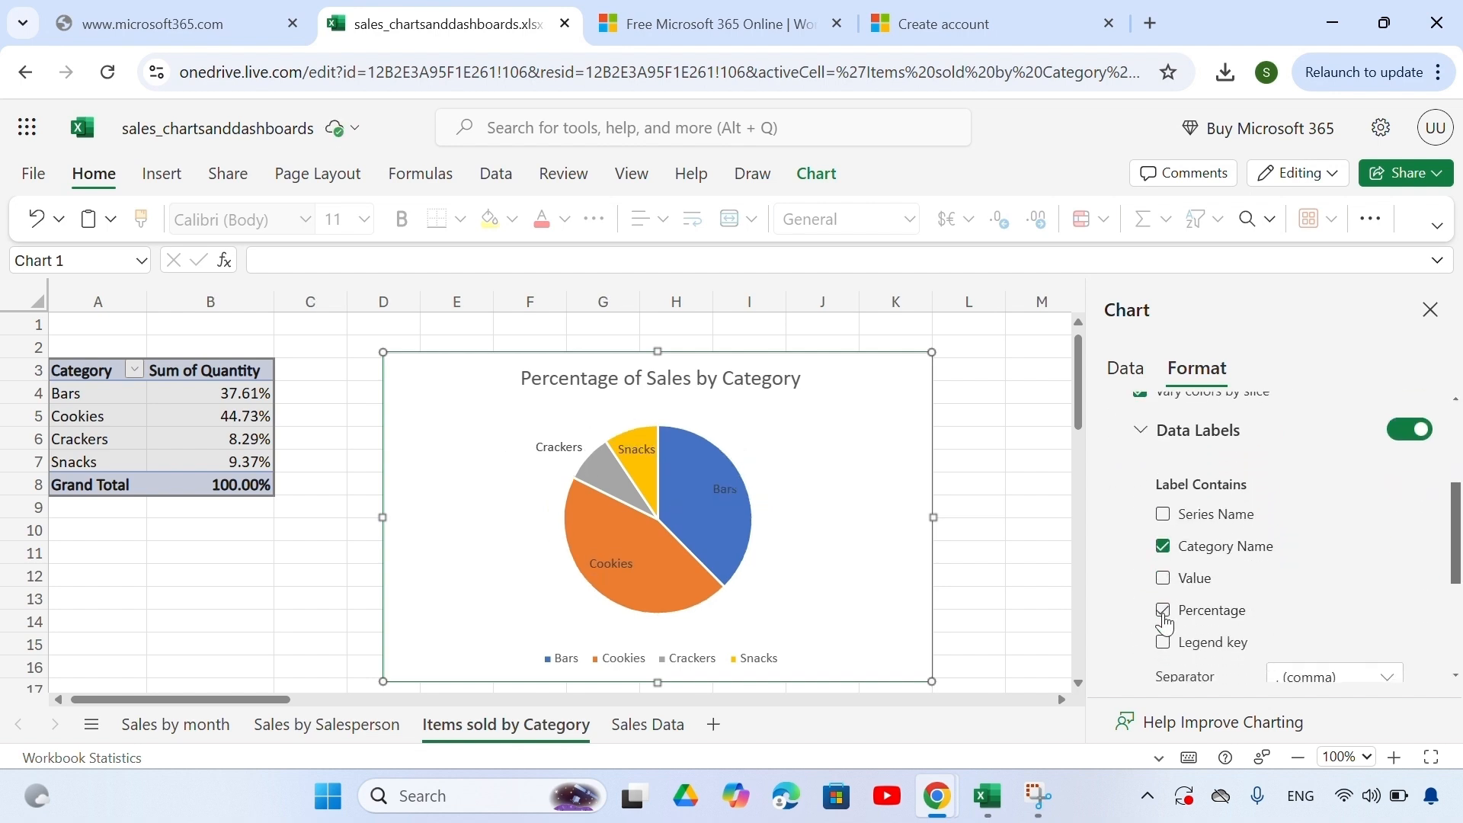
pyautogui.click(1163, 612)
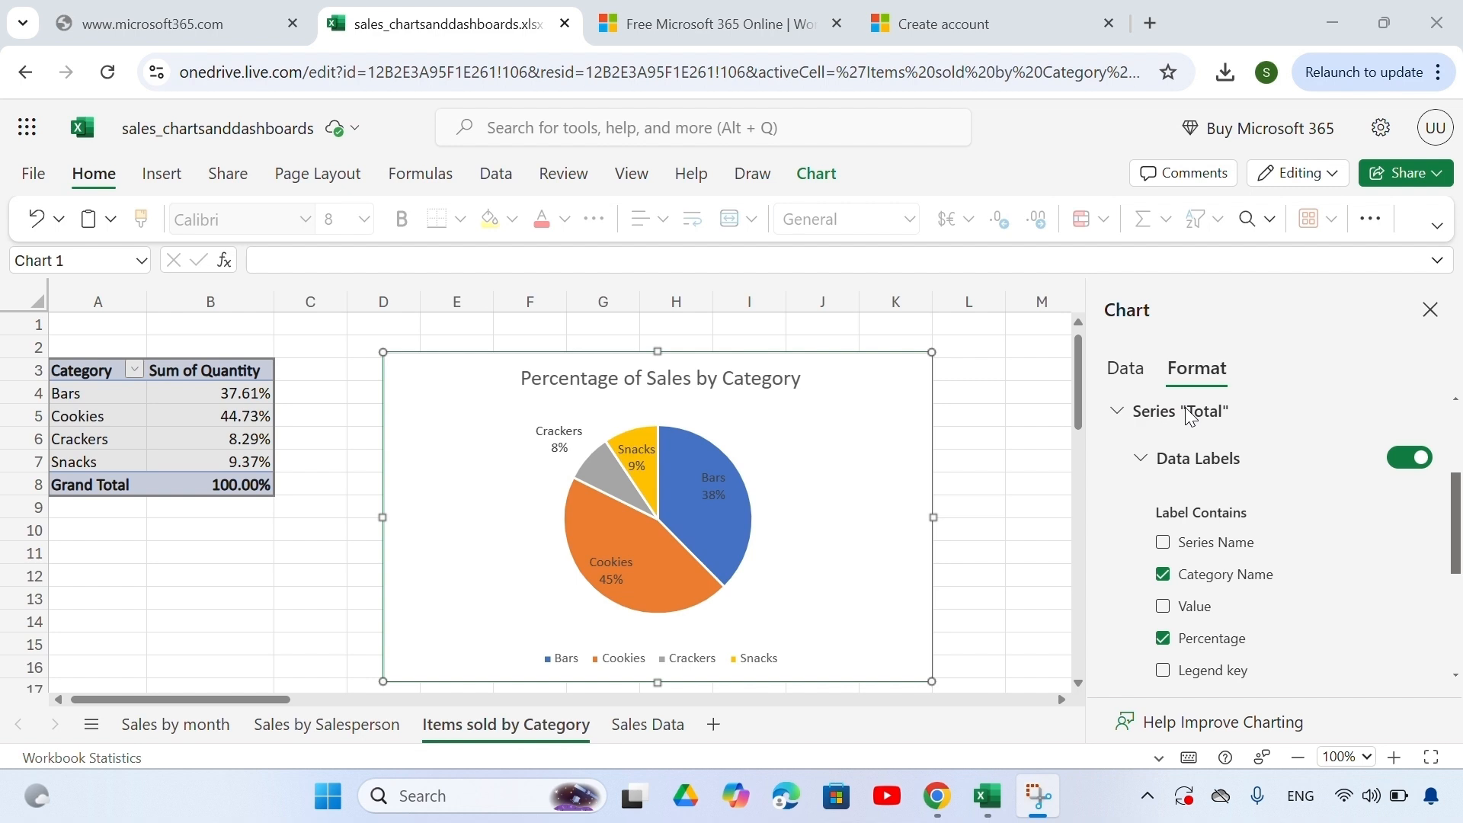
# - Hide the legend of the Percentage of Sales by Category pie chart
pyautogui.scroll(2, 1145, 628)
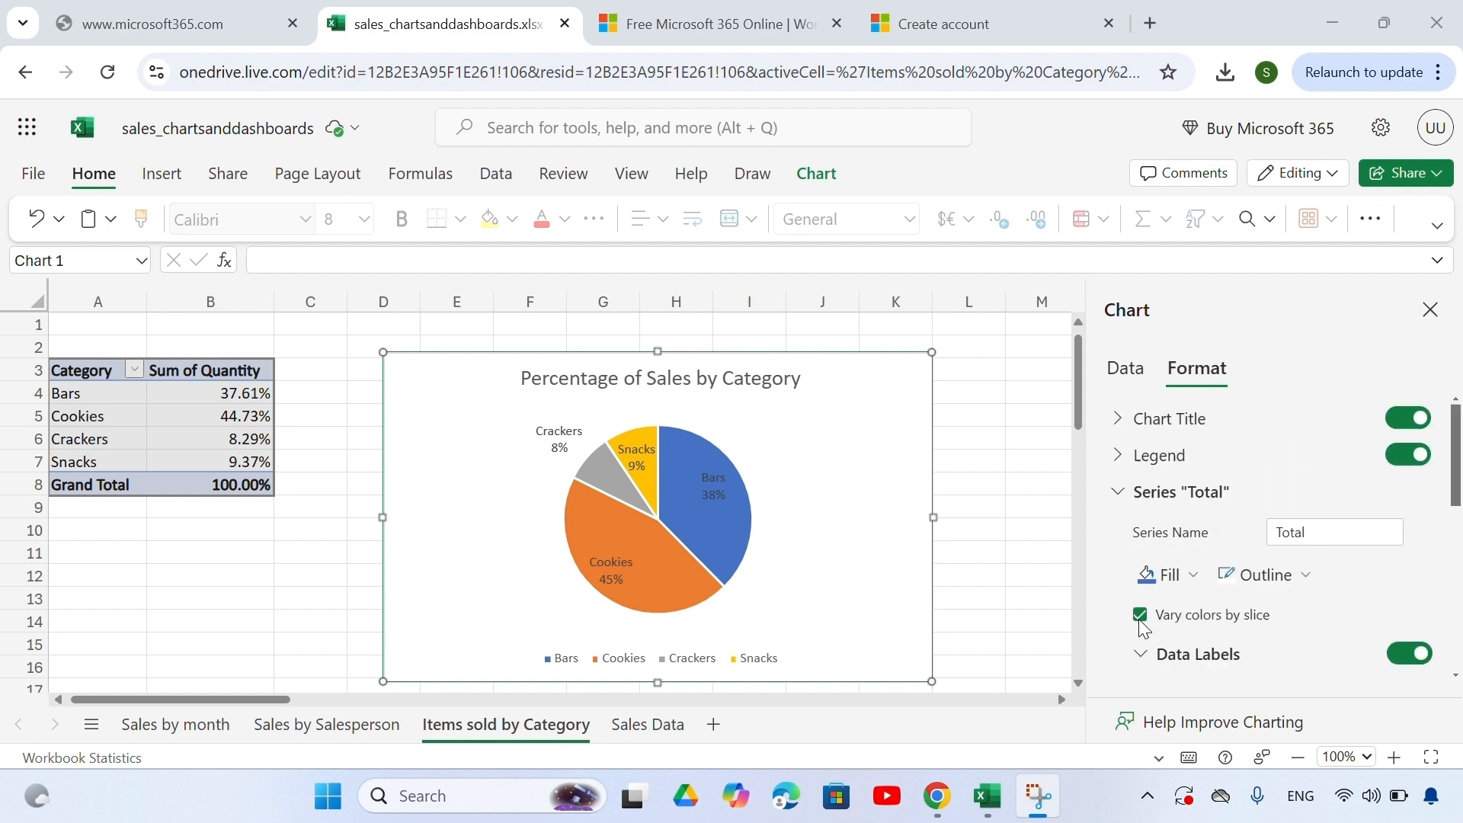
pyautogui.click(1436, 461)
pyautogui.click(1411, 456)
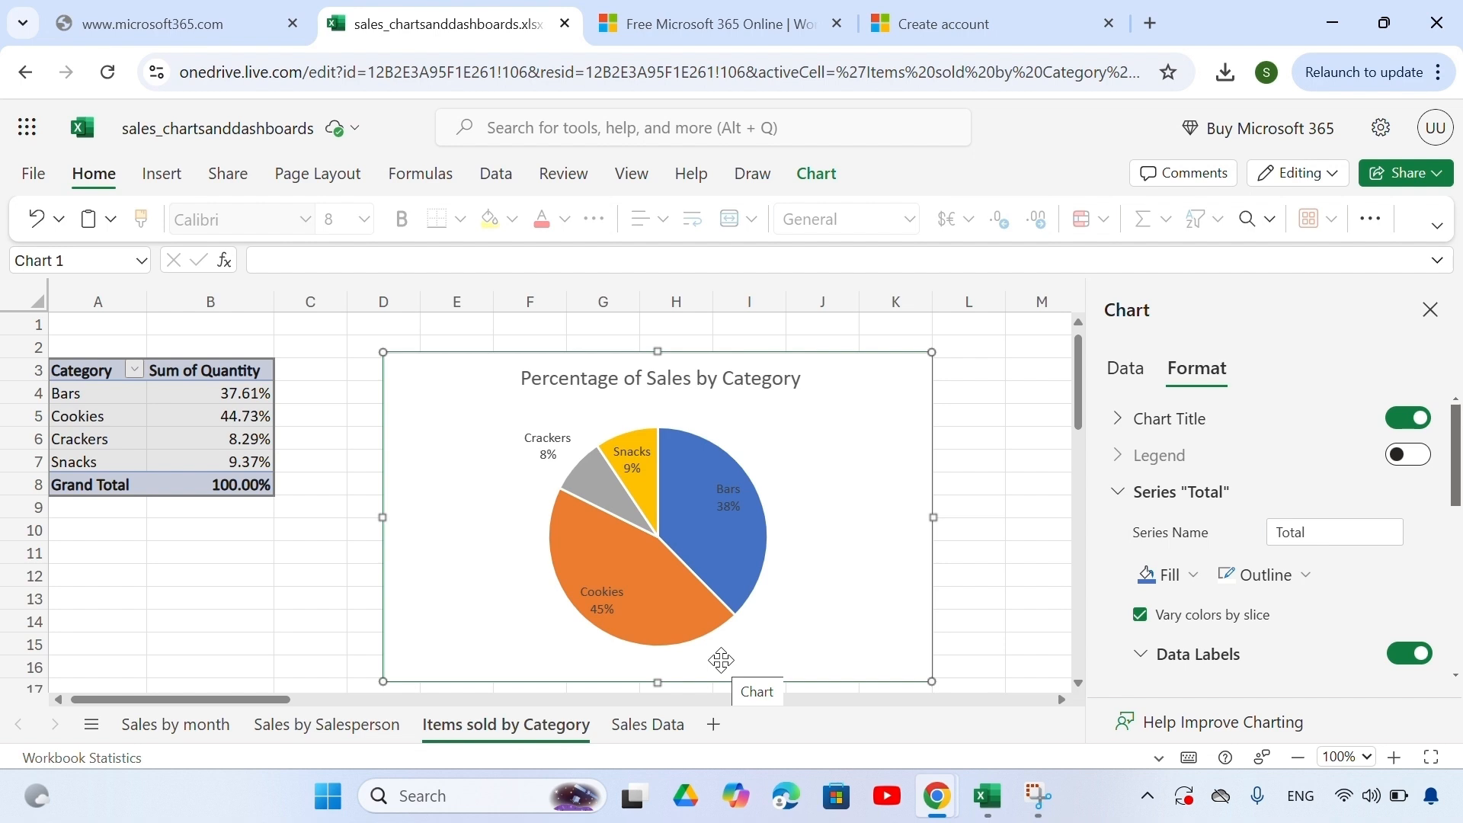
pyautogui.click(1150, 459)
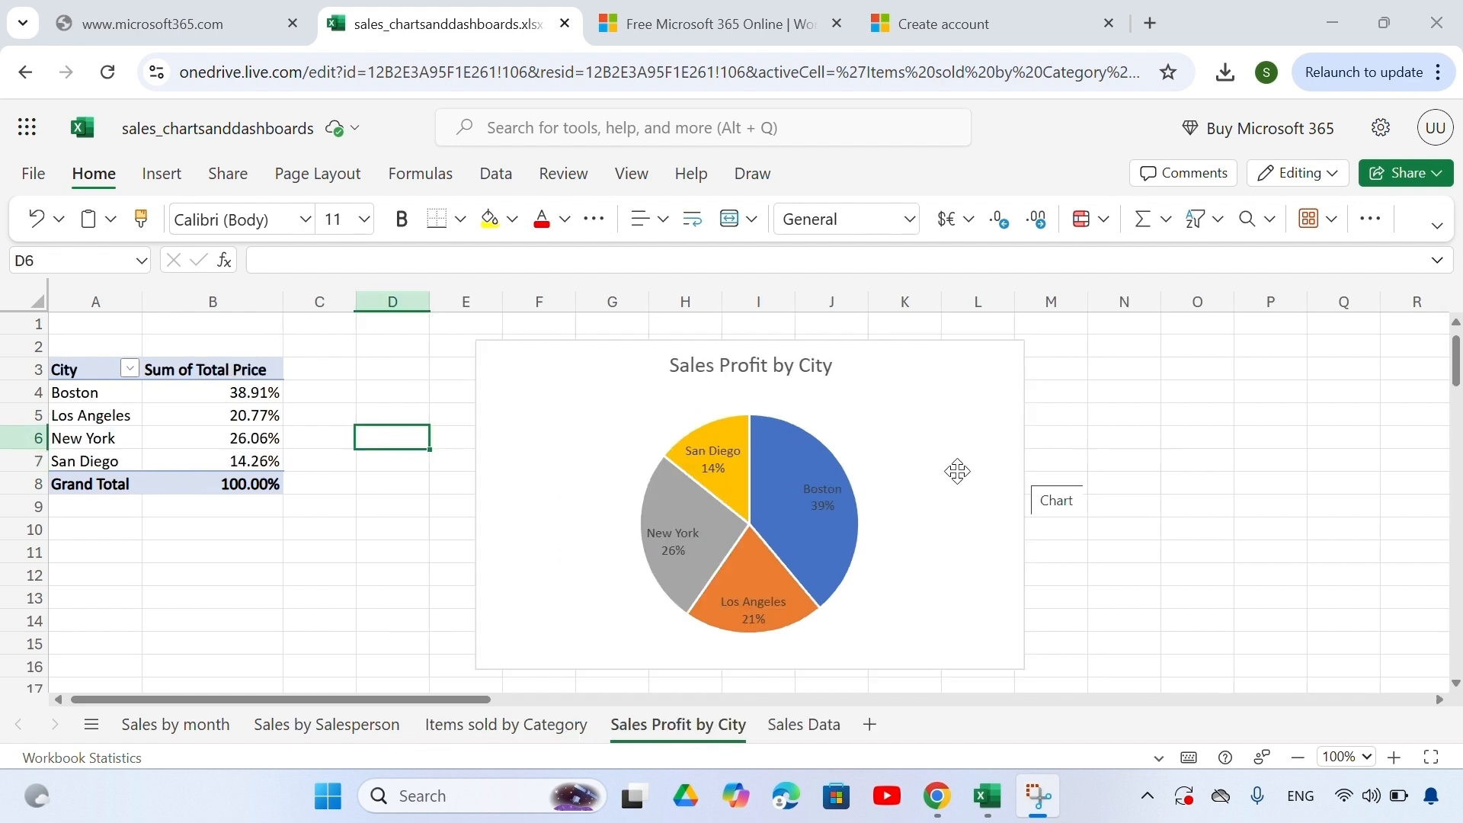
pyautogui.moveTo(745, 516)
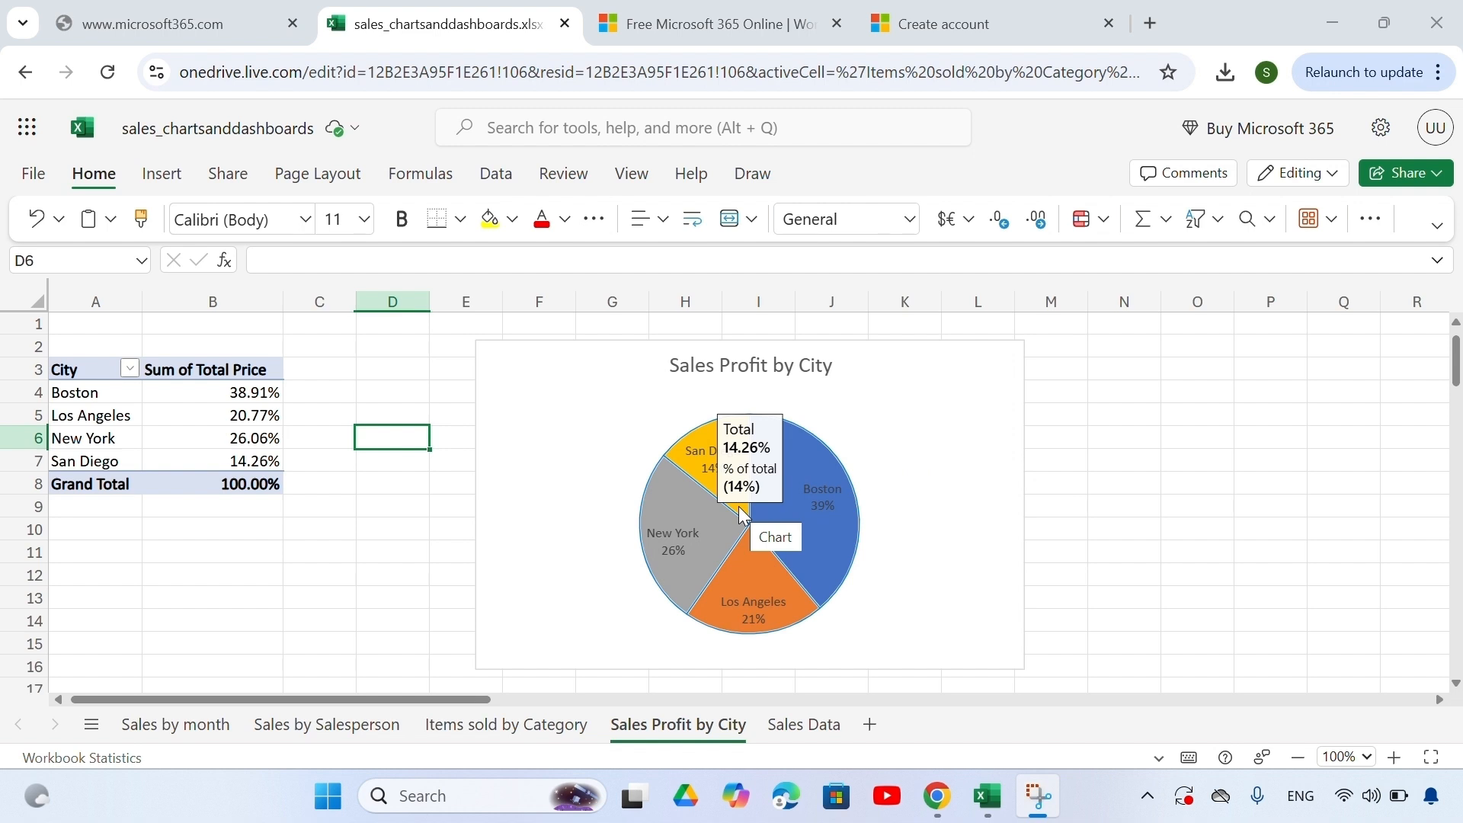
pyautogui.moveTo(845, 526)
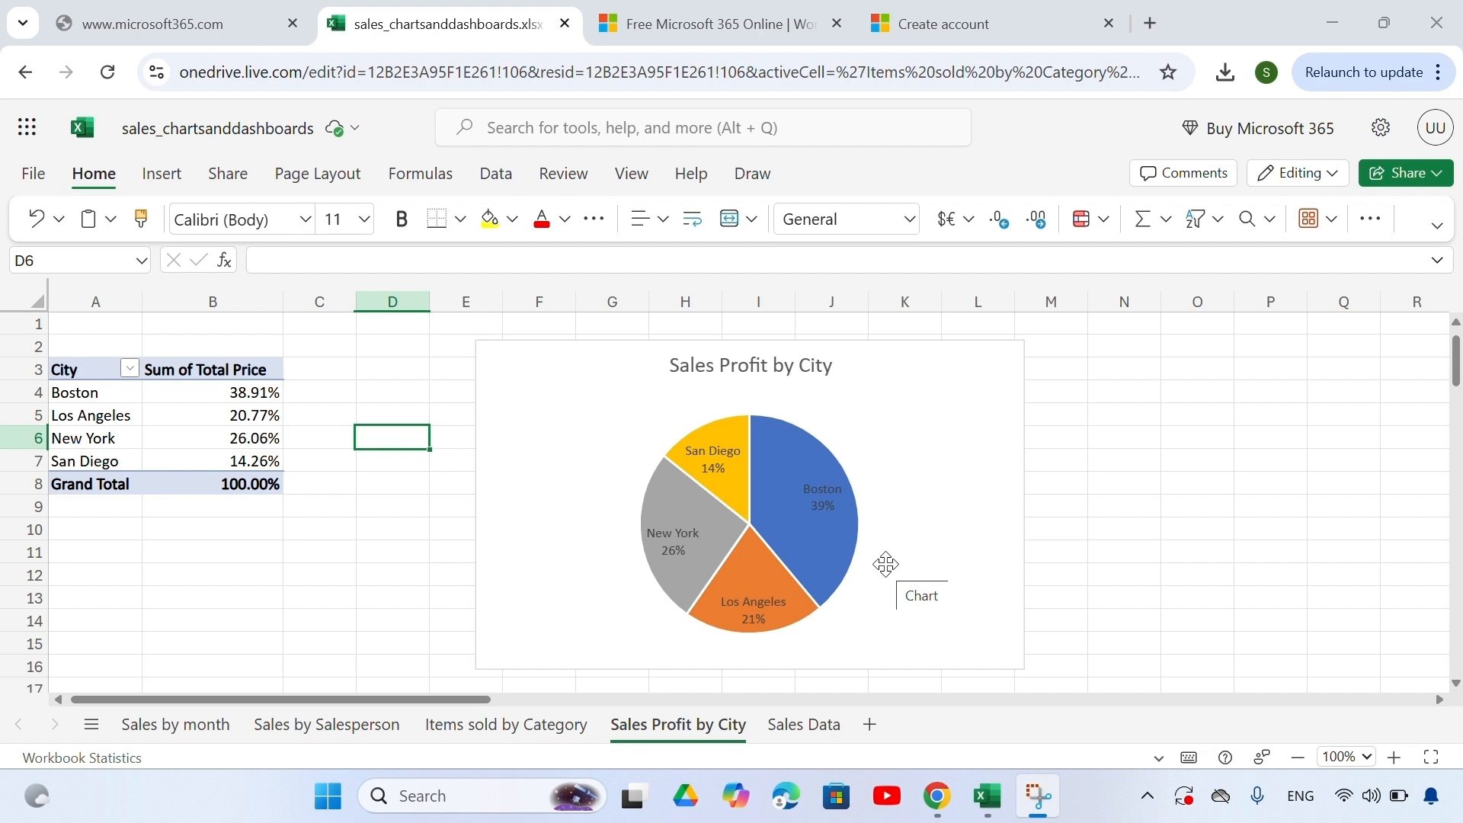
pyautogui.moveTo(713, 477)
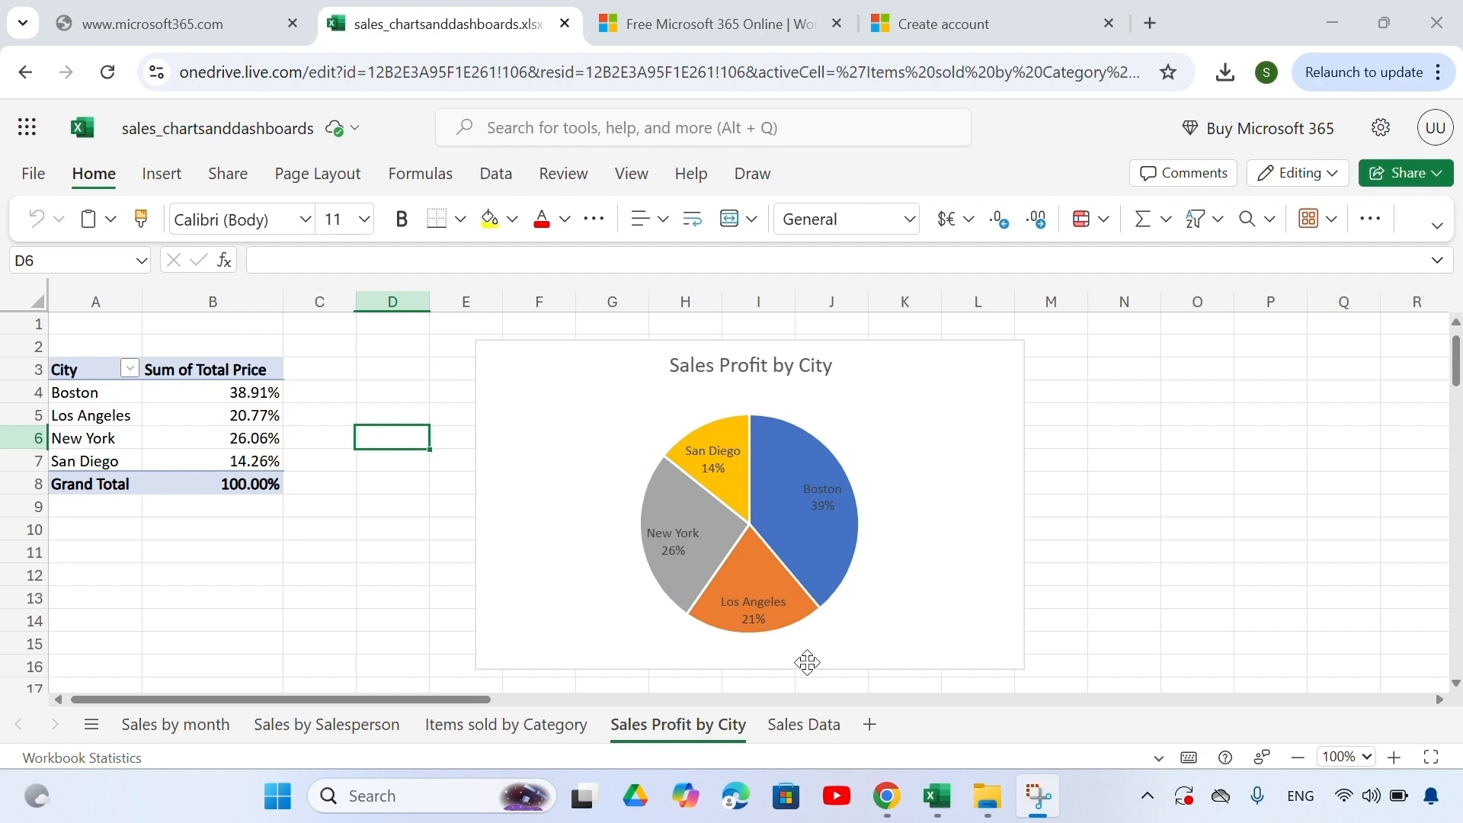
# - Add a new blank worksheet between the Sales Profit by City and Sales Data sheets
pyautogui.click(867, 724)
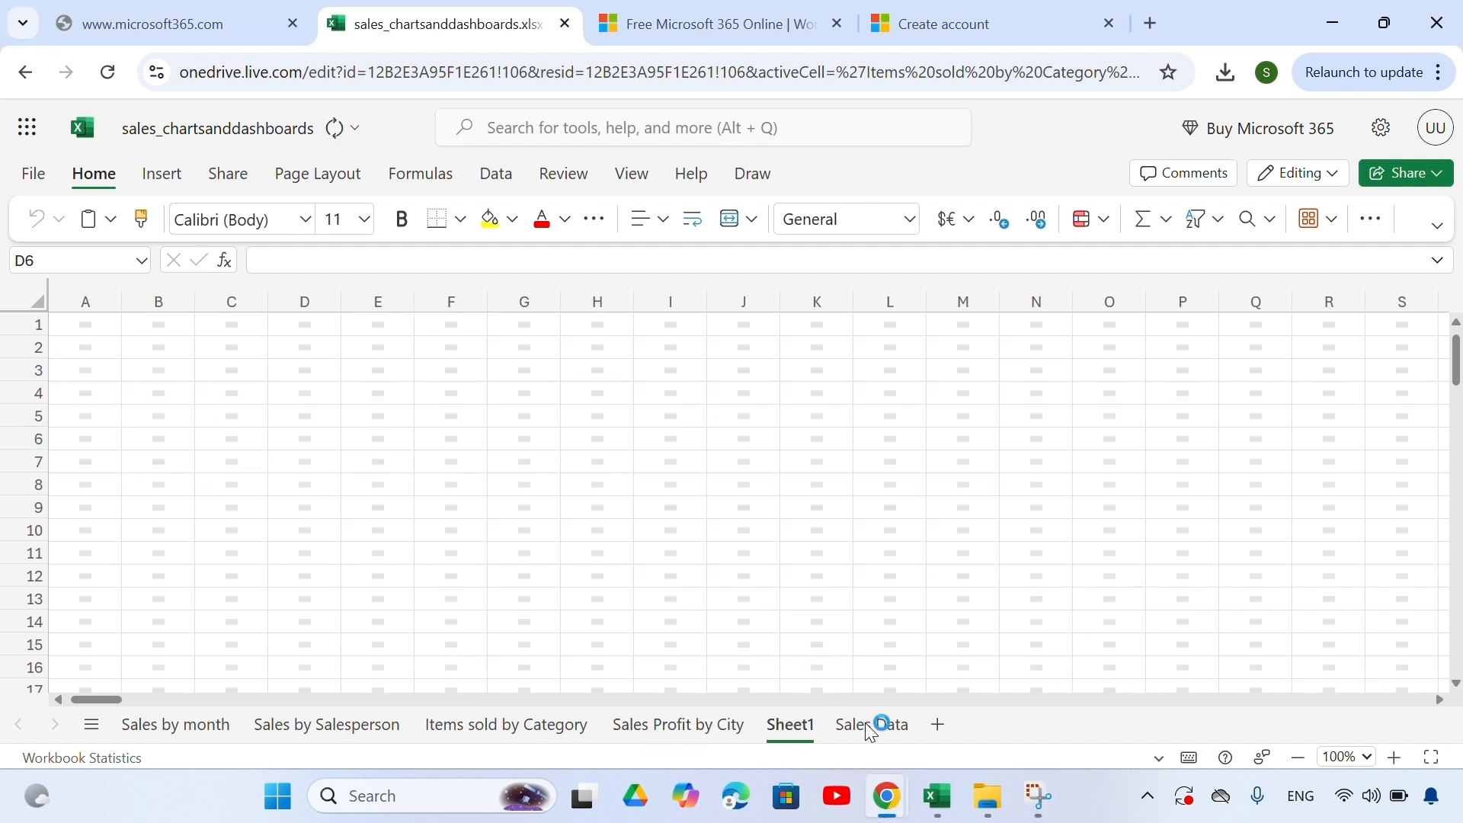
# - Rename the new blank sheet as Dashboard and move it ahead of all the other worksheets
pyautogui.doubleClick(780, 733)
pyautogui.press('BackSpace')
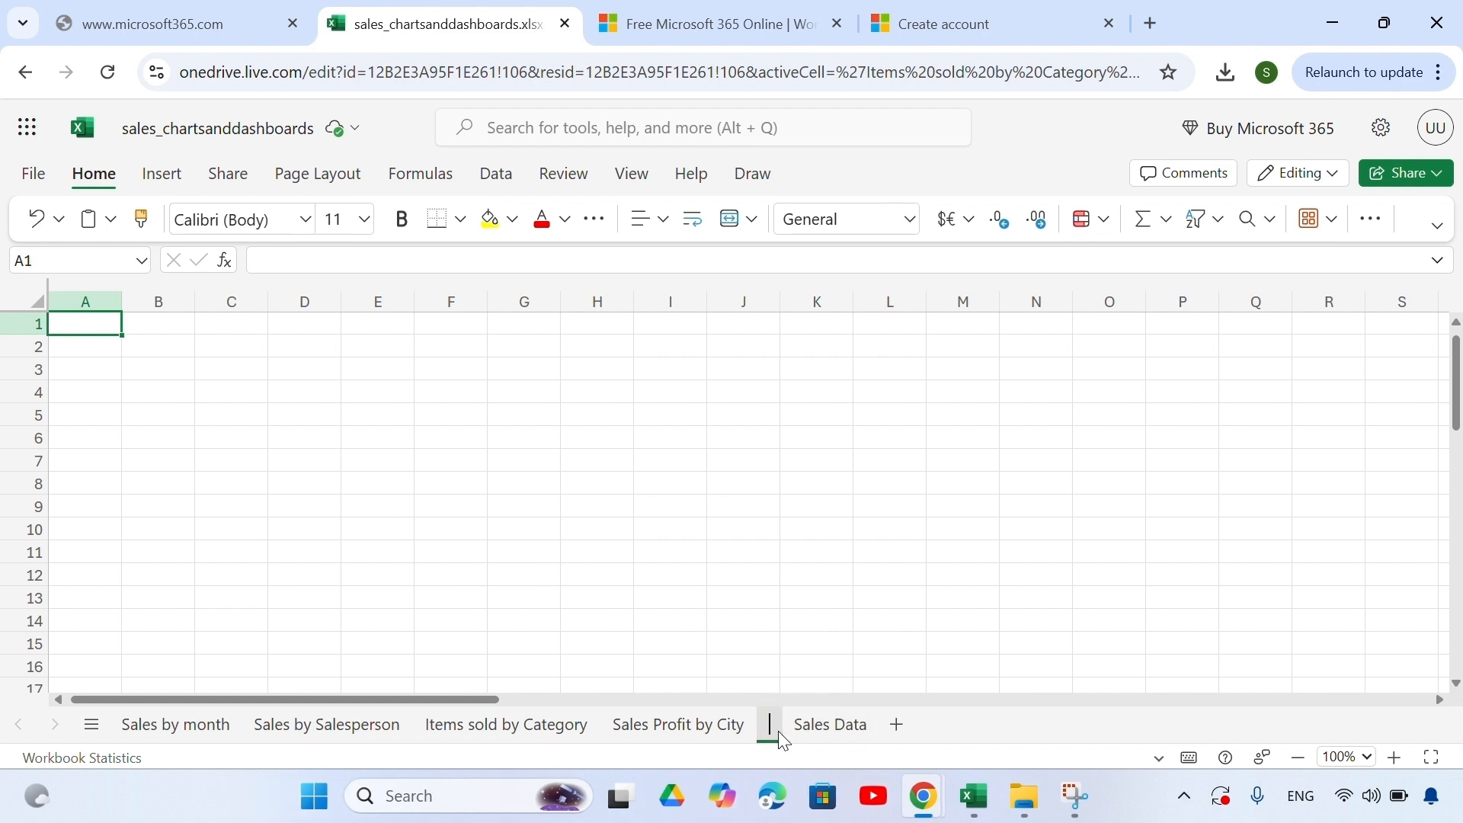
pyautogui.write('Dashboard')
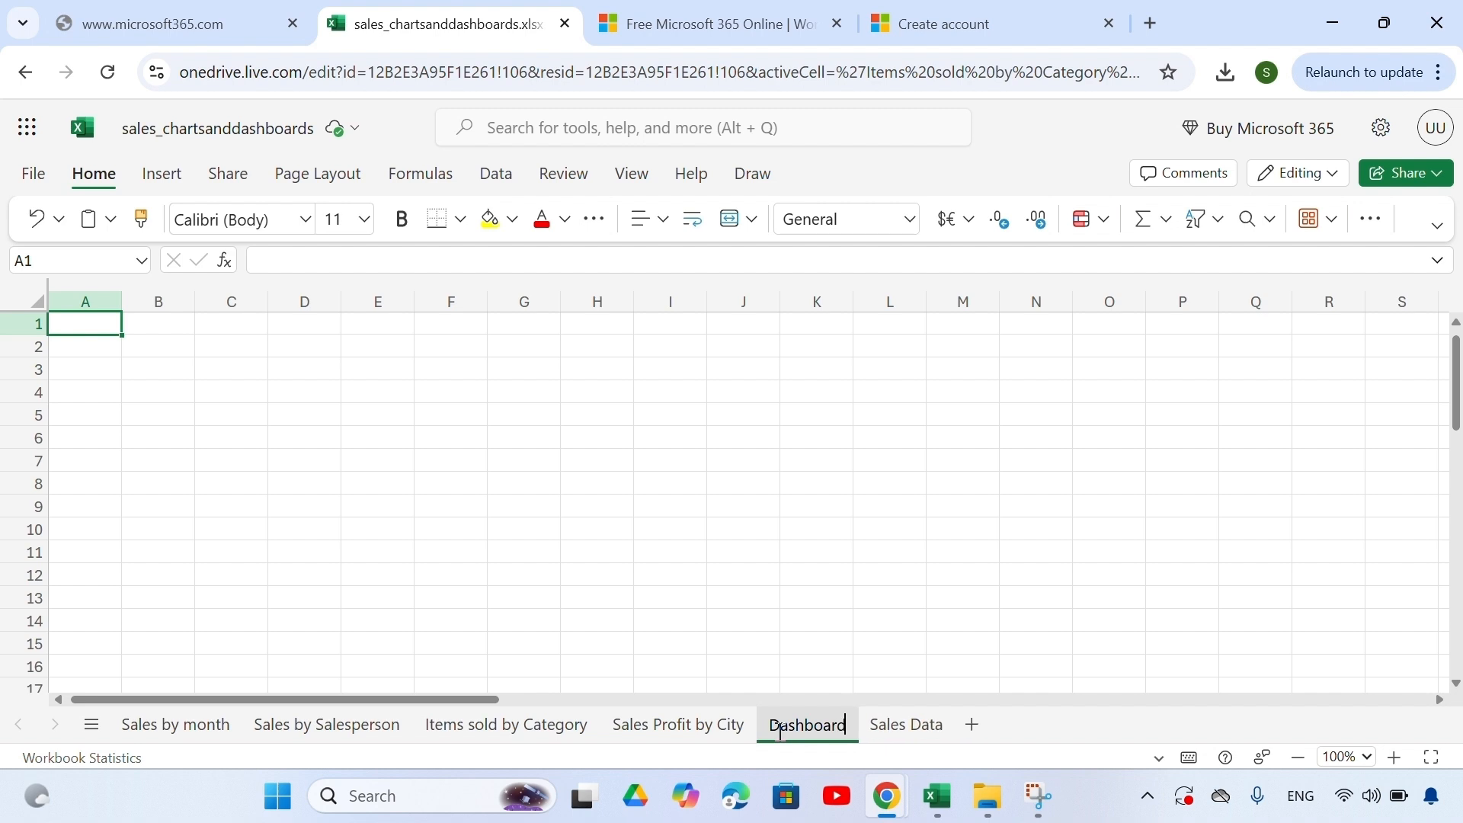
pyautogui.press('Return')
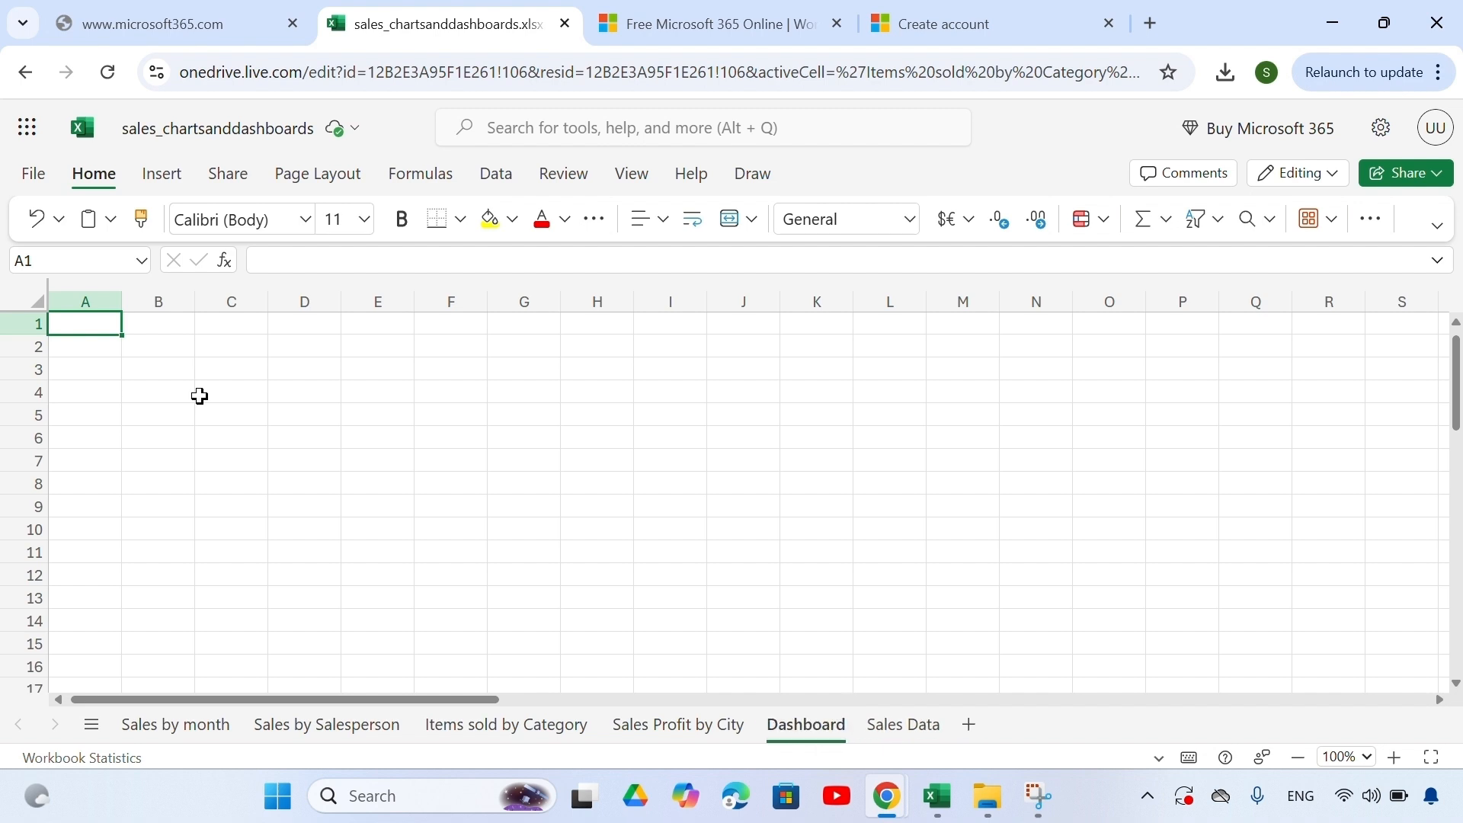
pyautogui.moveTo(804, 725); pyautogui.dragTo(92, 720)
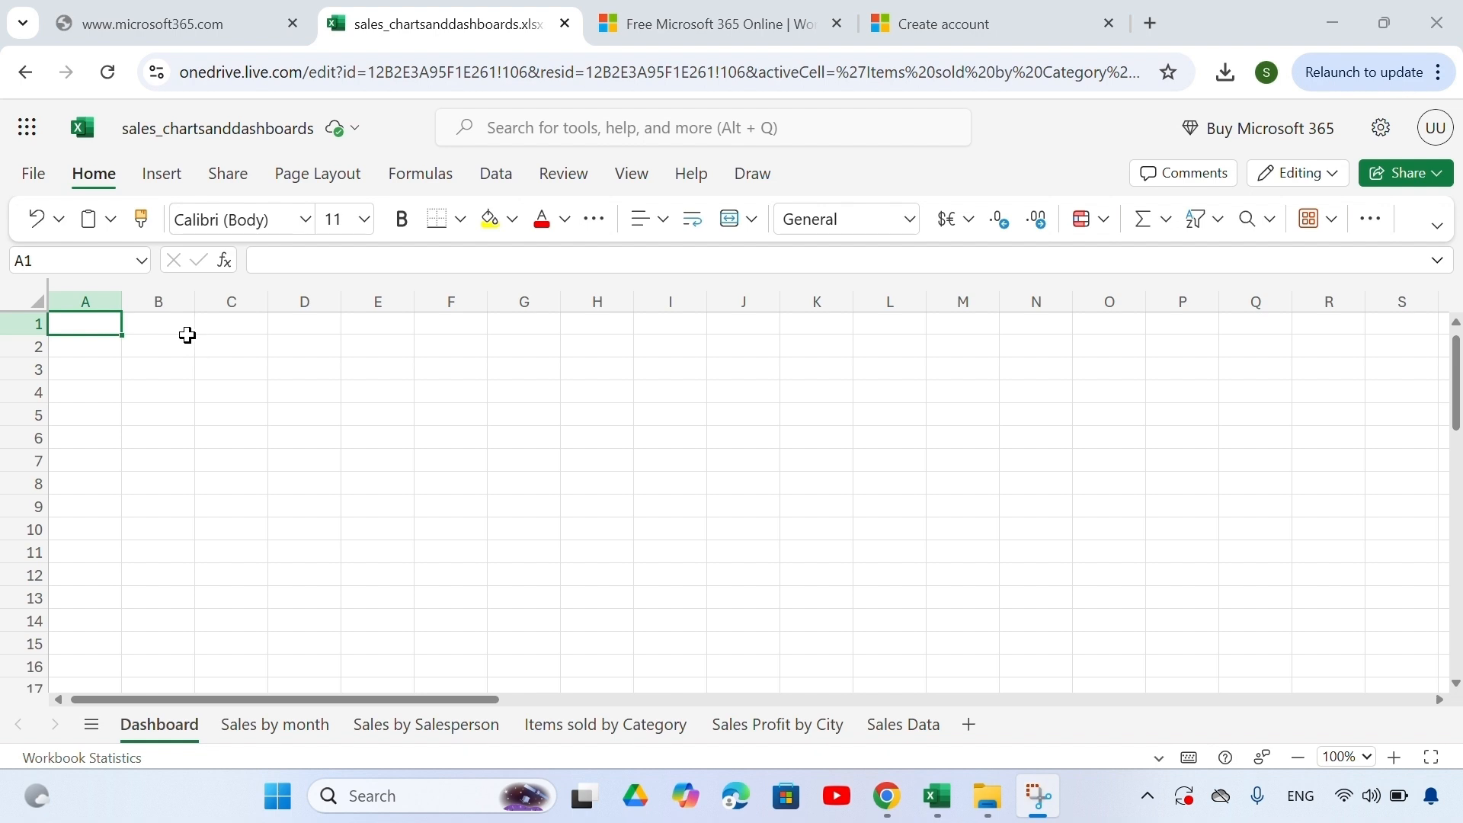
# - Fill every cell of the Dashboard sheet with the lightest grey theme colour, directly beneath white in the palette
pyautogui.click(30, 297)
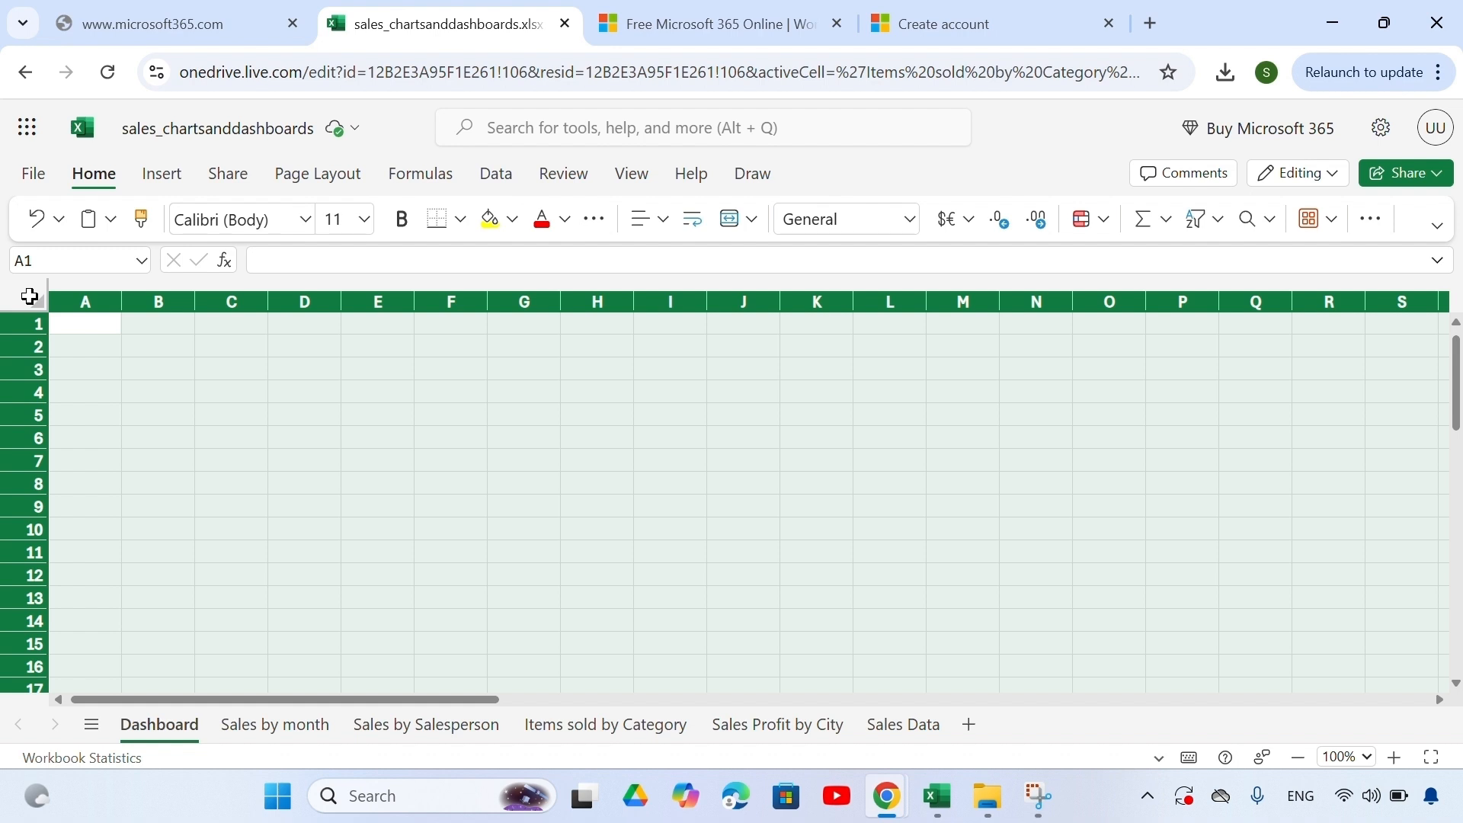
pyautogui.click(512, 219)
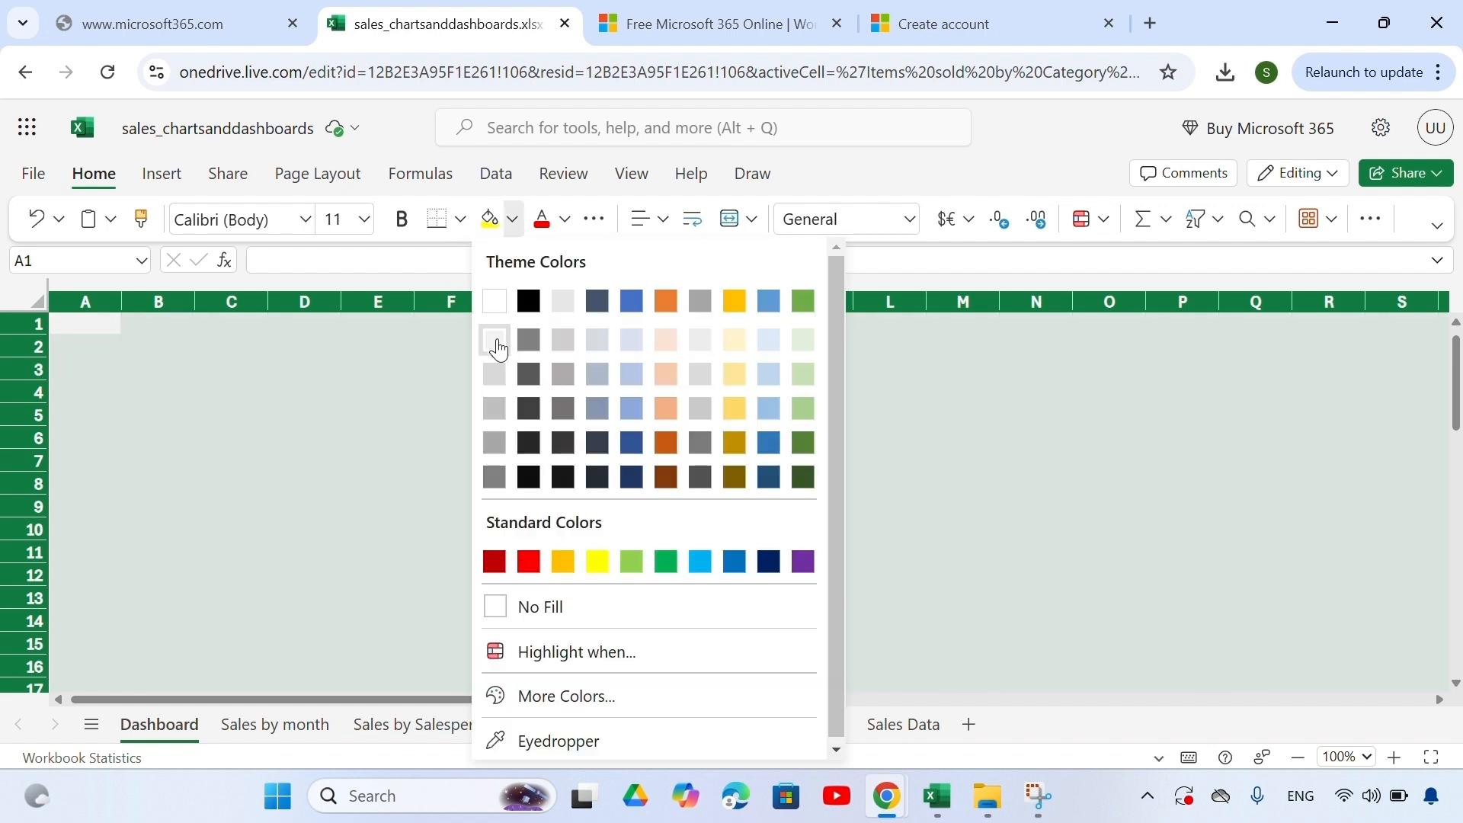
pyautogui.click(497, 341)
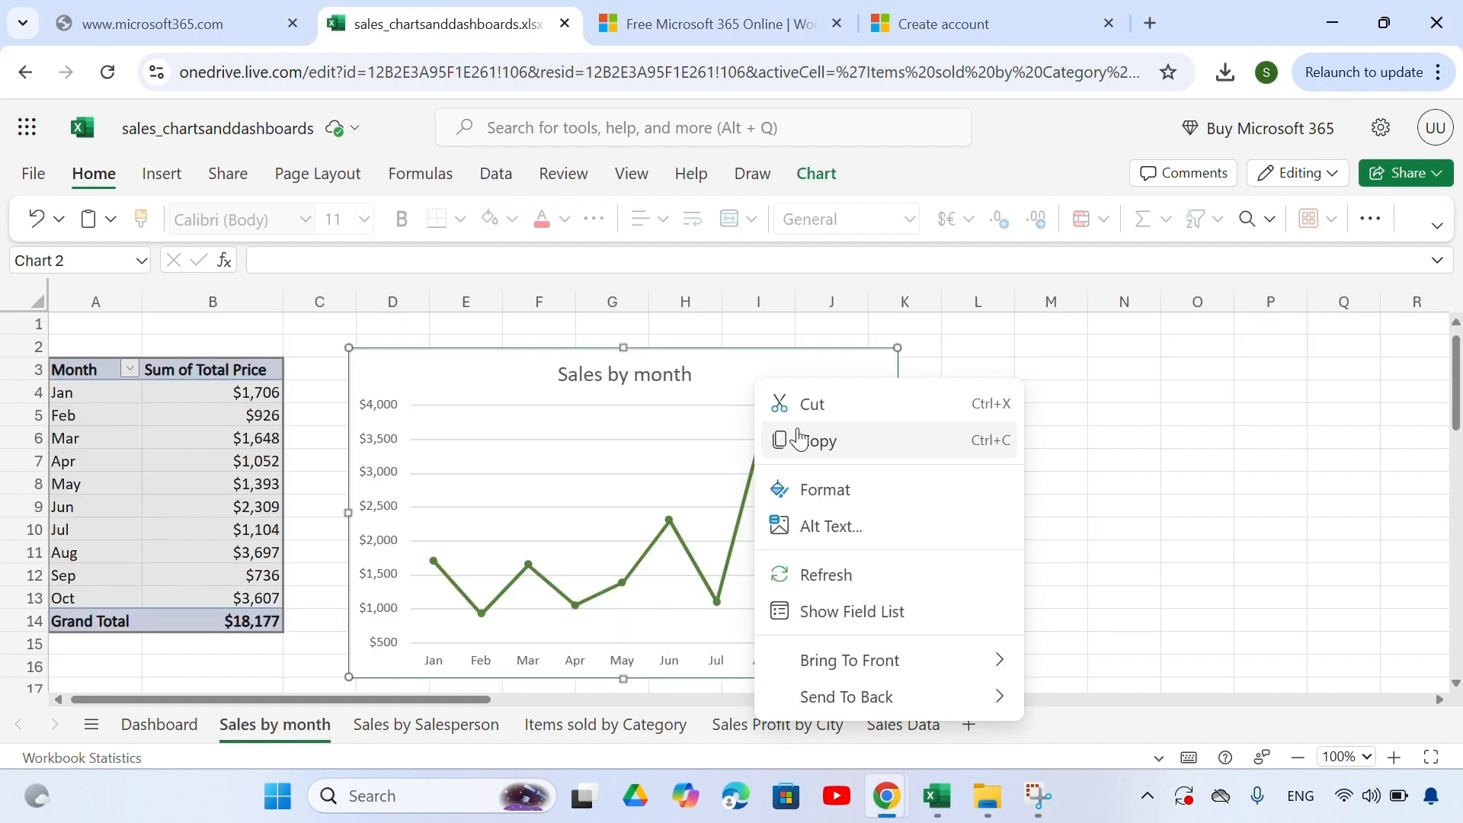
# - Copy the Sales by month line chart and paste it onto the Dashboard sheet at cell B3
pyautogui.click(799, 439)
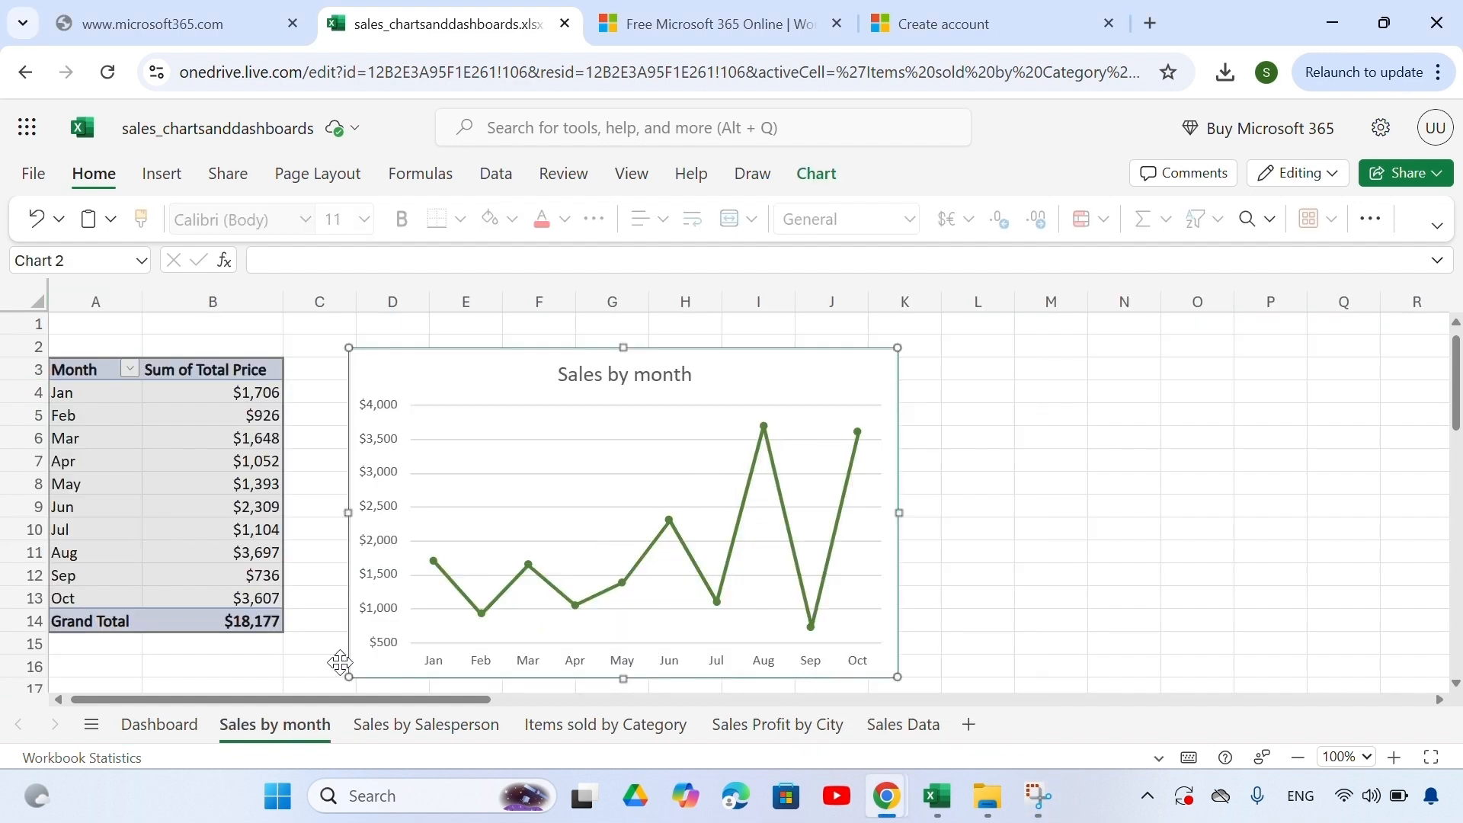
pyautogui.click(175, 728)
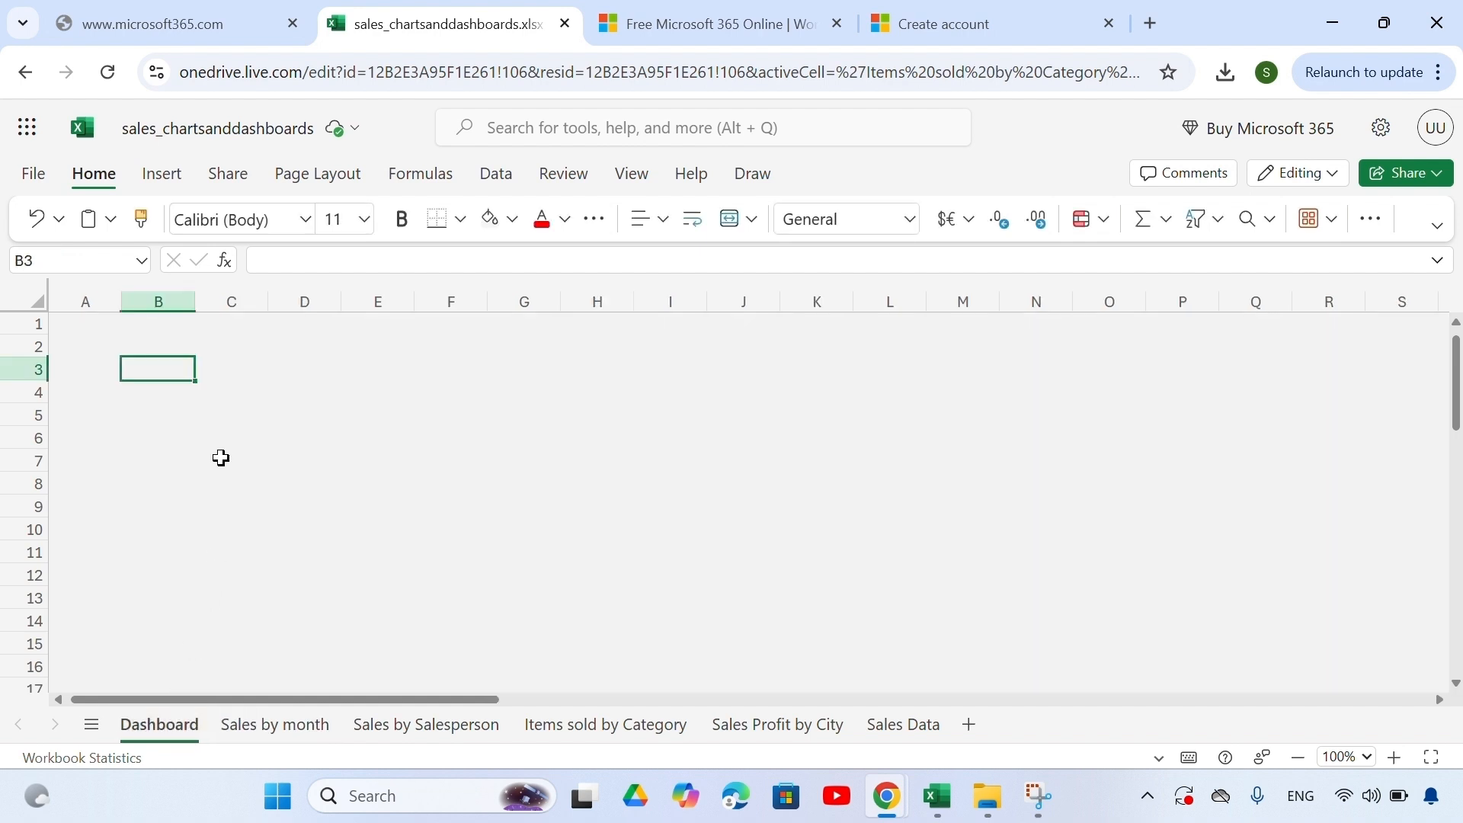
pyautogui.rightClick(174, 372)
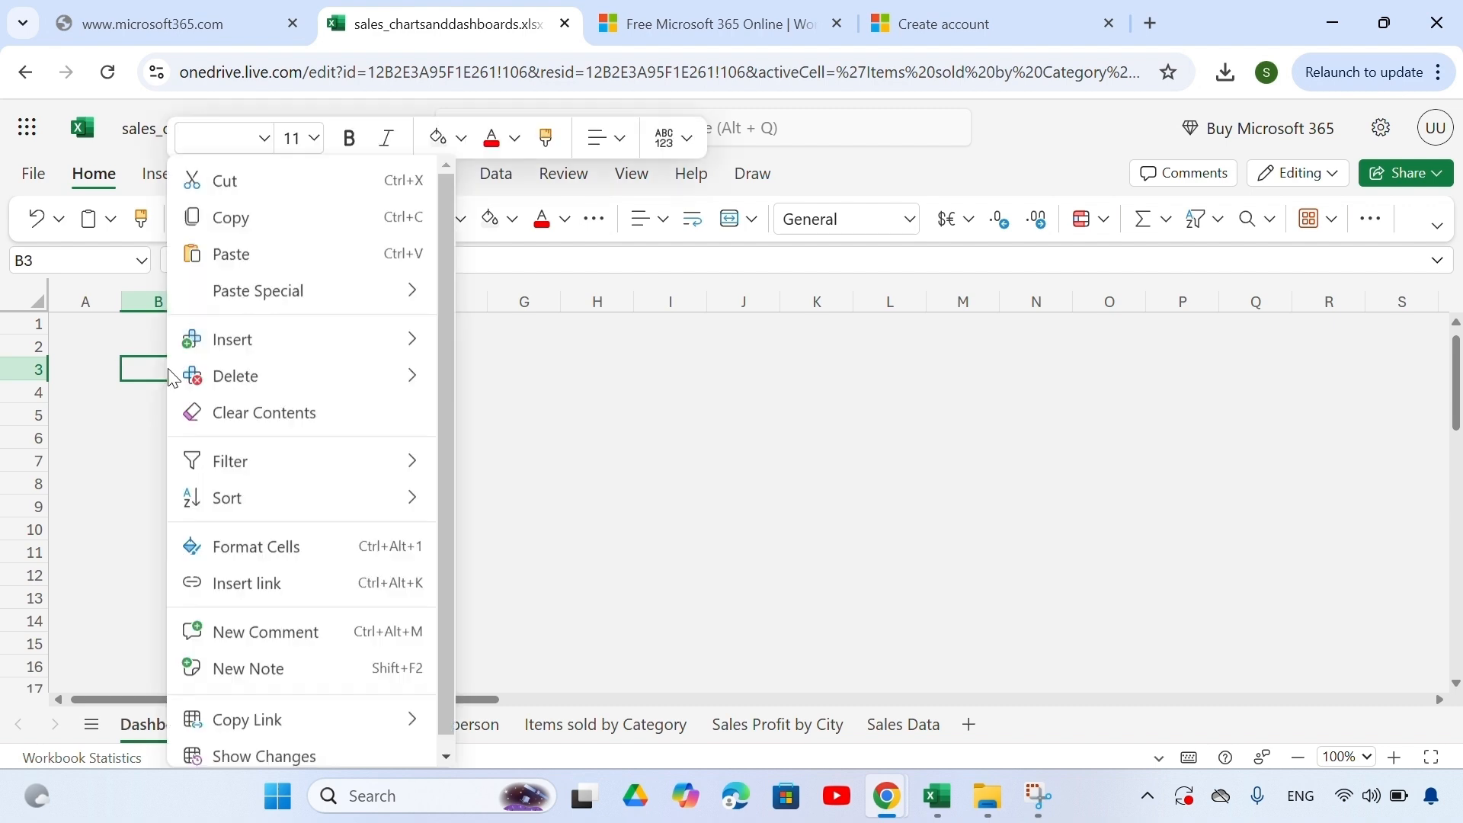
pyautogui.click(243, 264)
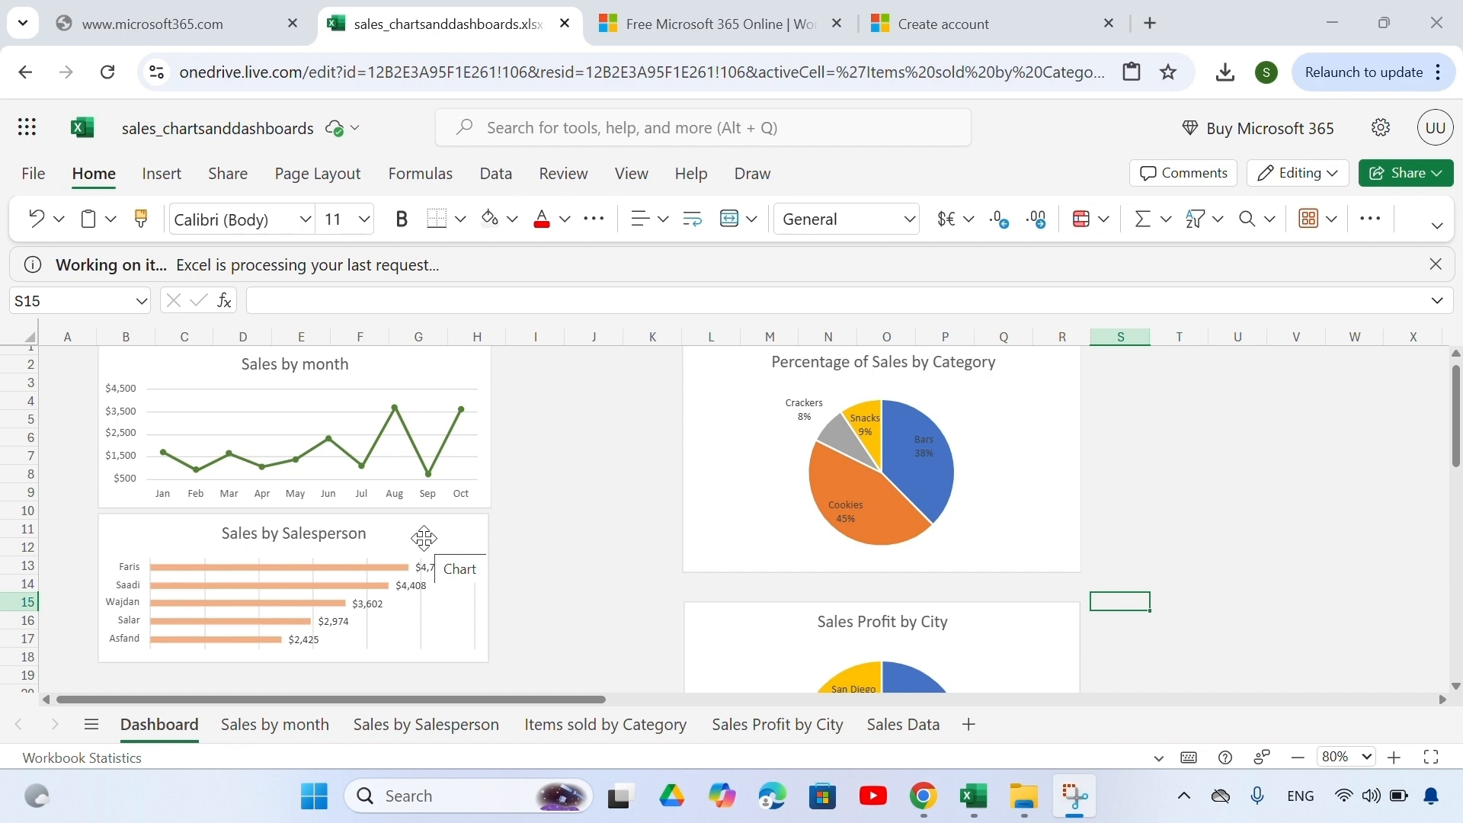
# - Create a PivotTable on a new worksheet from the whole Table1 on the Sales Data sheet
pyautogui.scroll(-1, 595, 410)
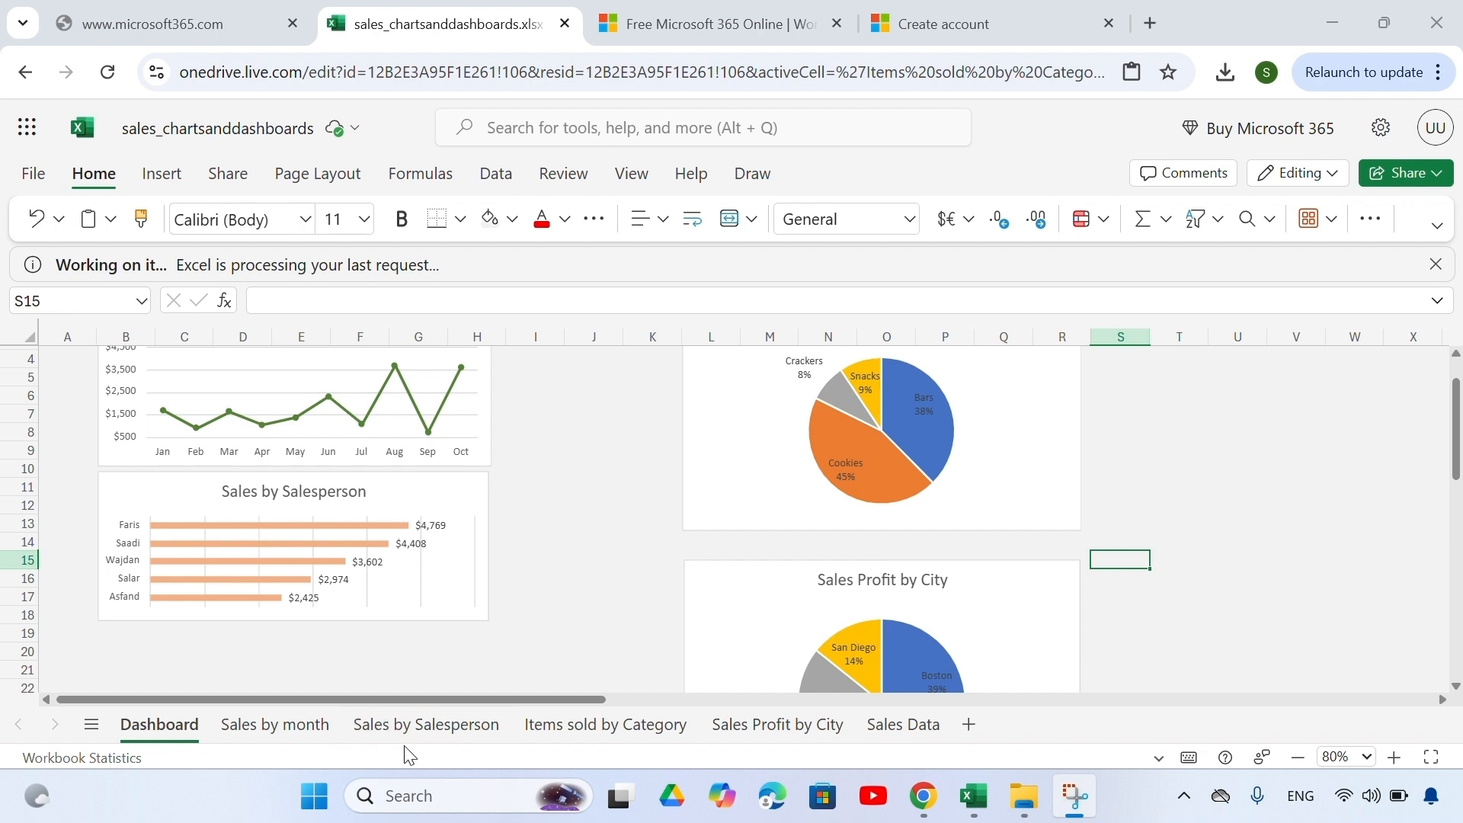
pyautogui.click(892, 728)
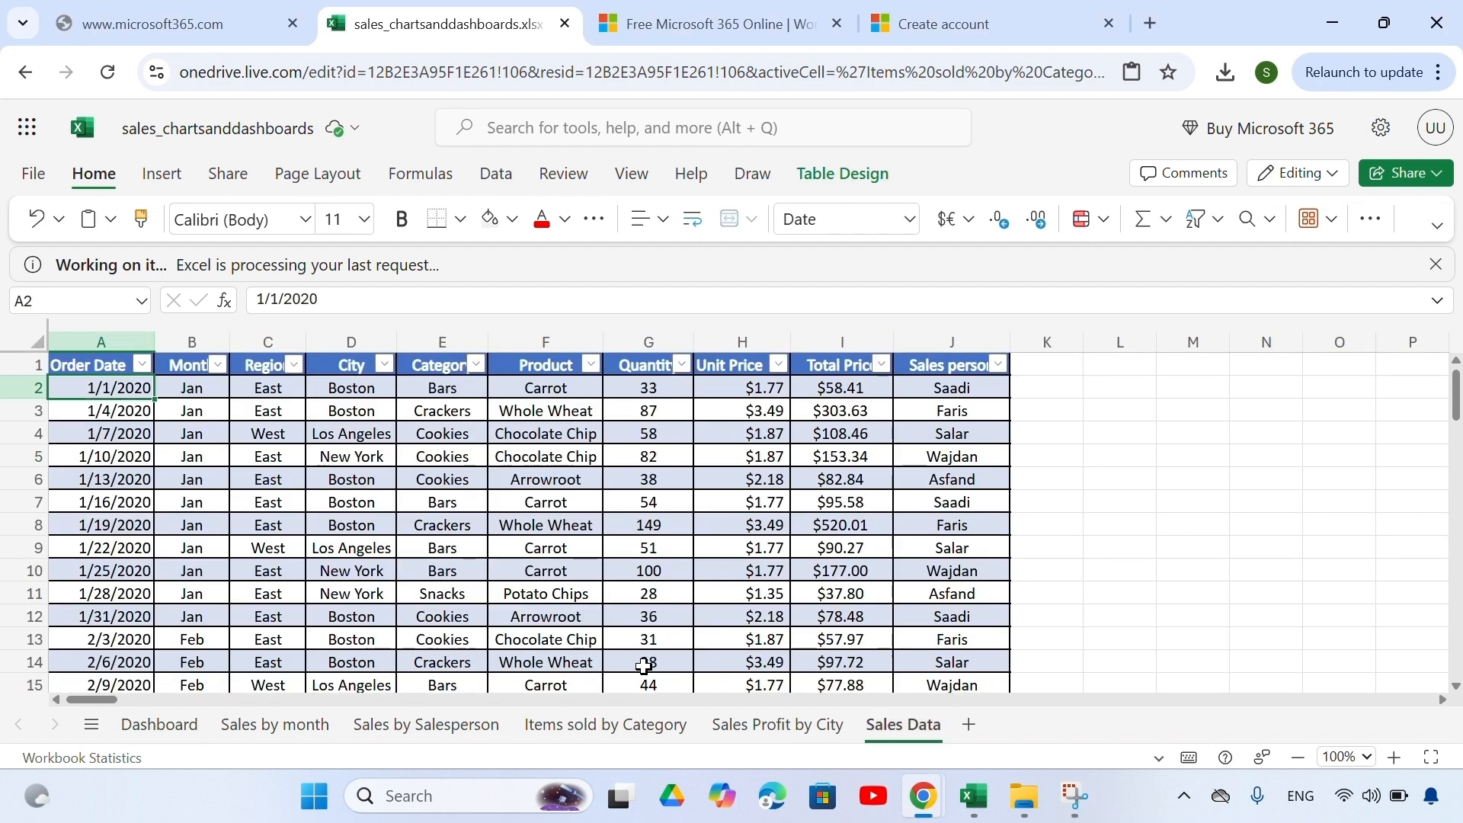
pyautogui.click(570, 657)
pyautogui.hotkey('ctrl', 'a')
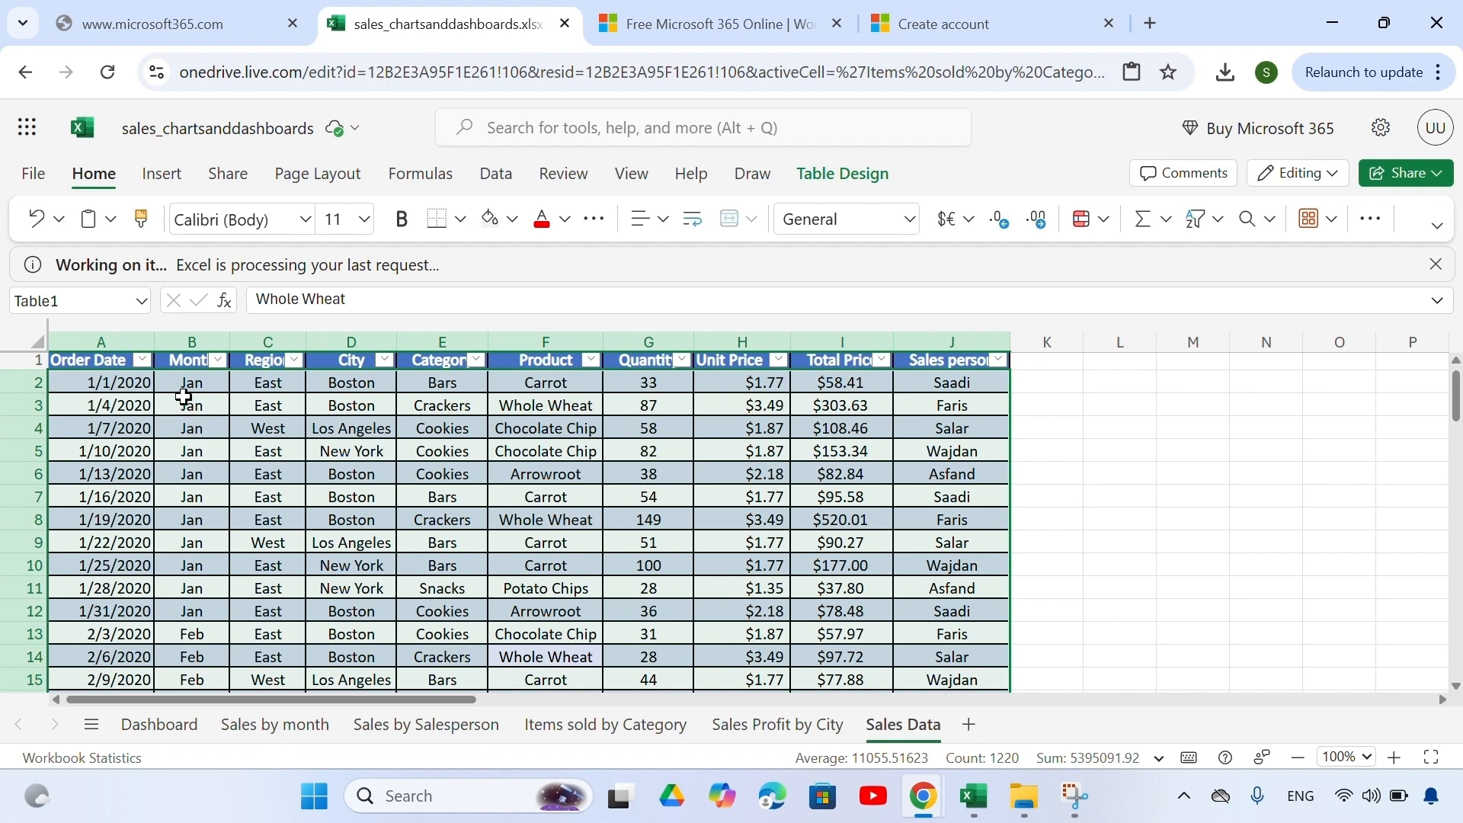
pyautogui.click(169, 184)
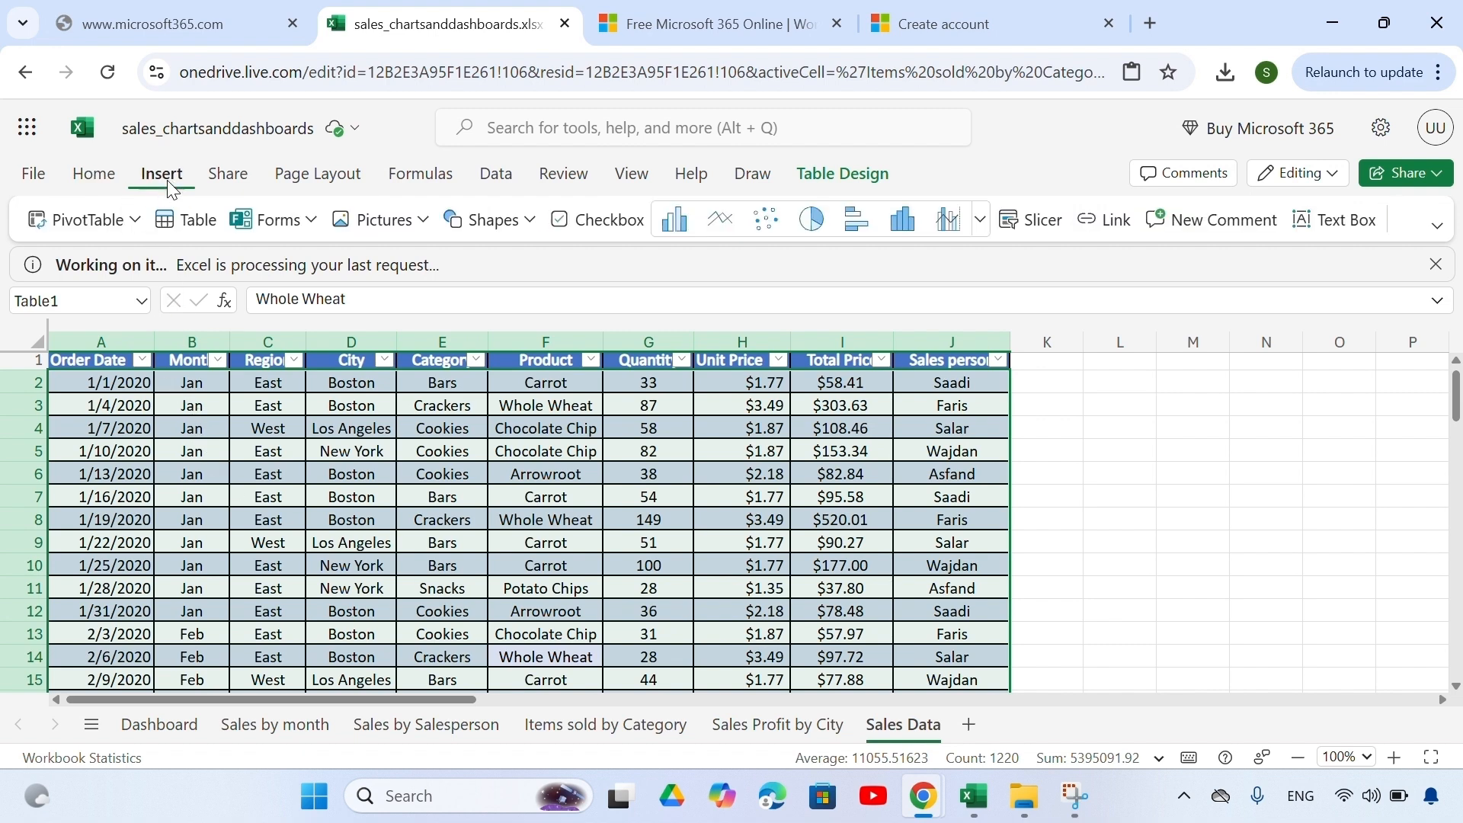
pyautogui.click(112, 228)
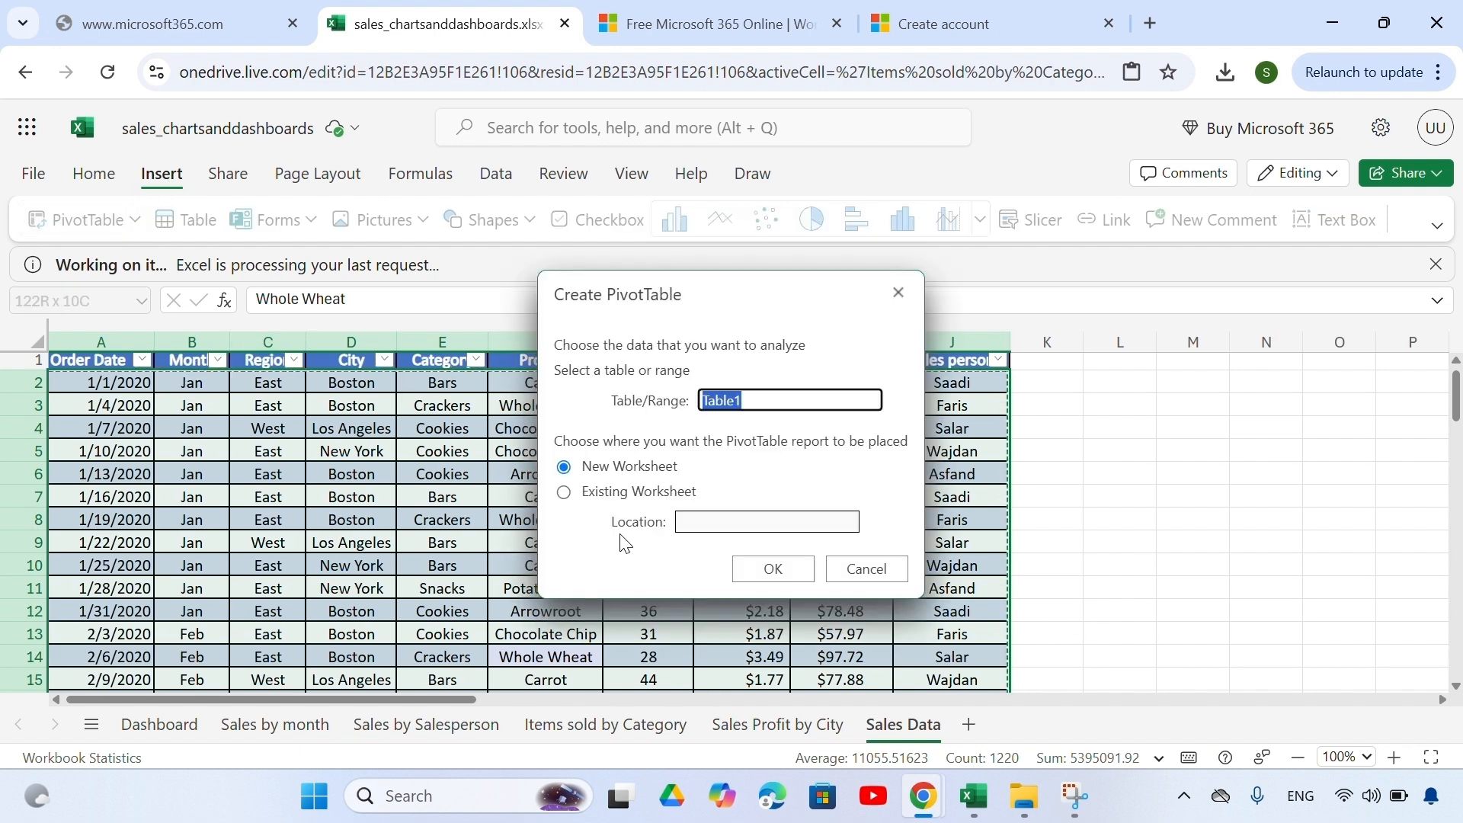
pyautogui.click(755, 567)
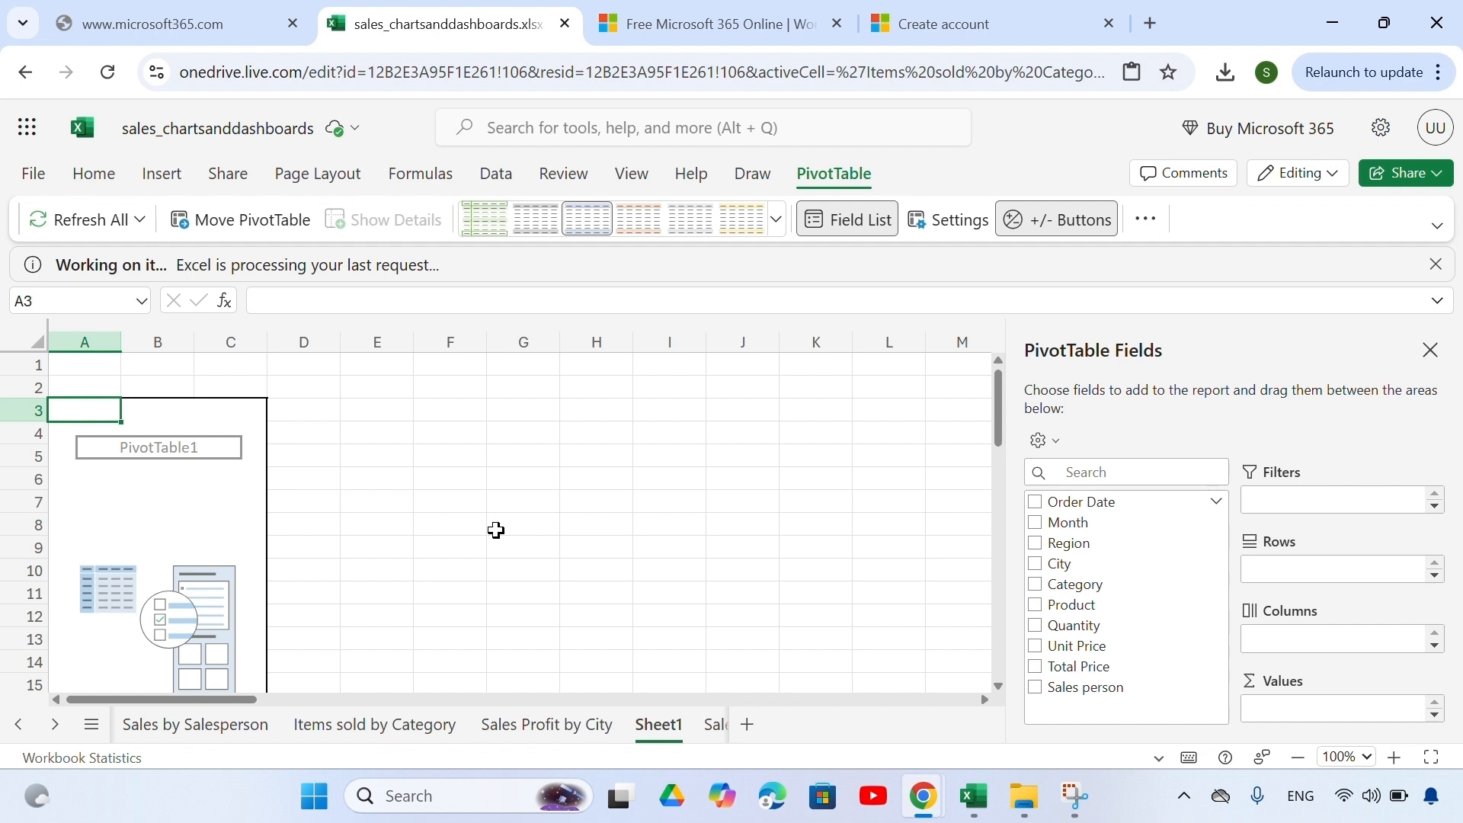
# - Rename the new PivotTable worksheet as Sales by Product Type
pyautogui.doubleClick(660, 725)
pyautogui.write('Sale')
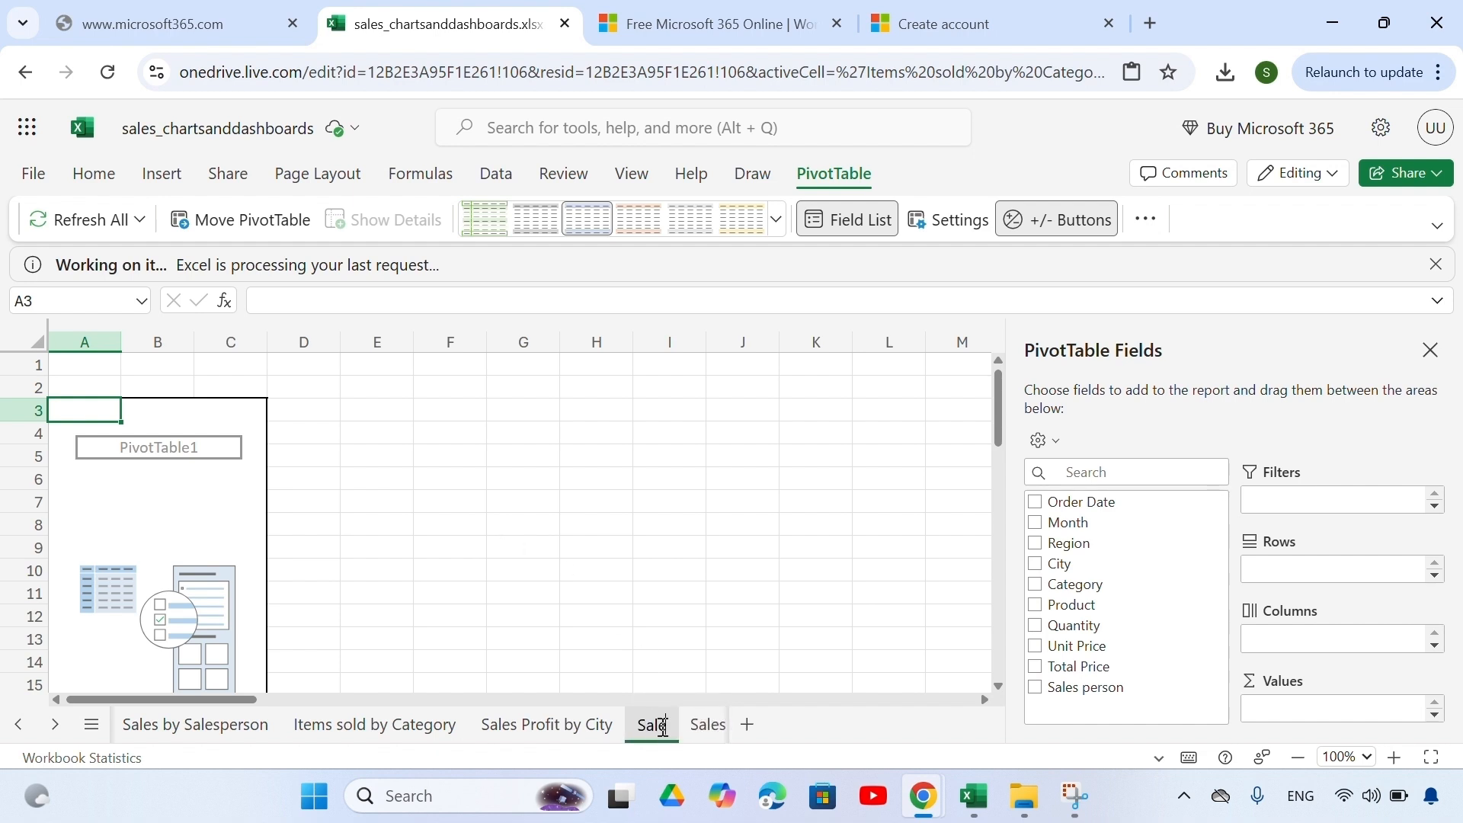
pyautogui.write('s by Product Type')
pyautogui.press('Return')
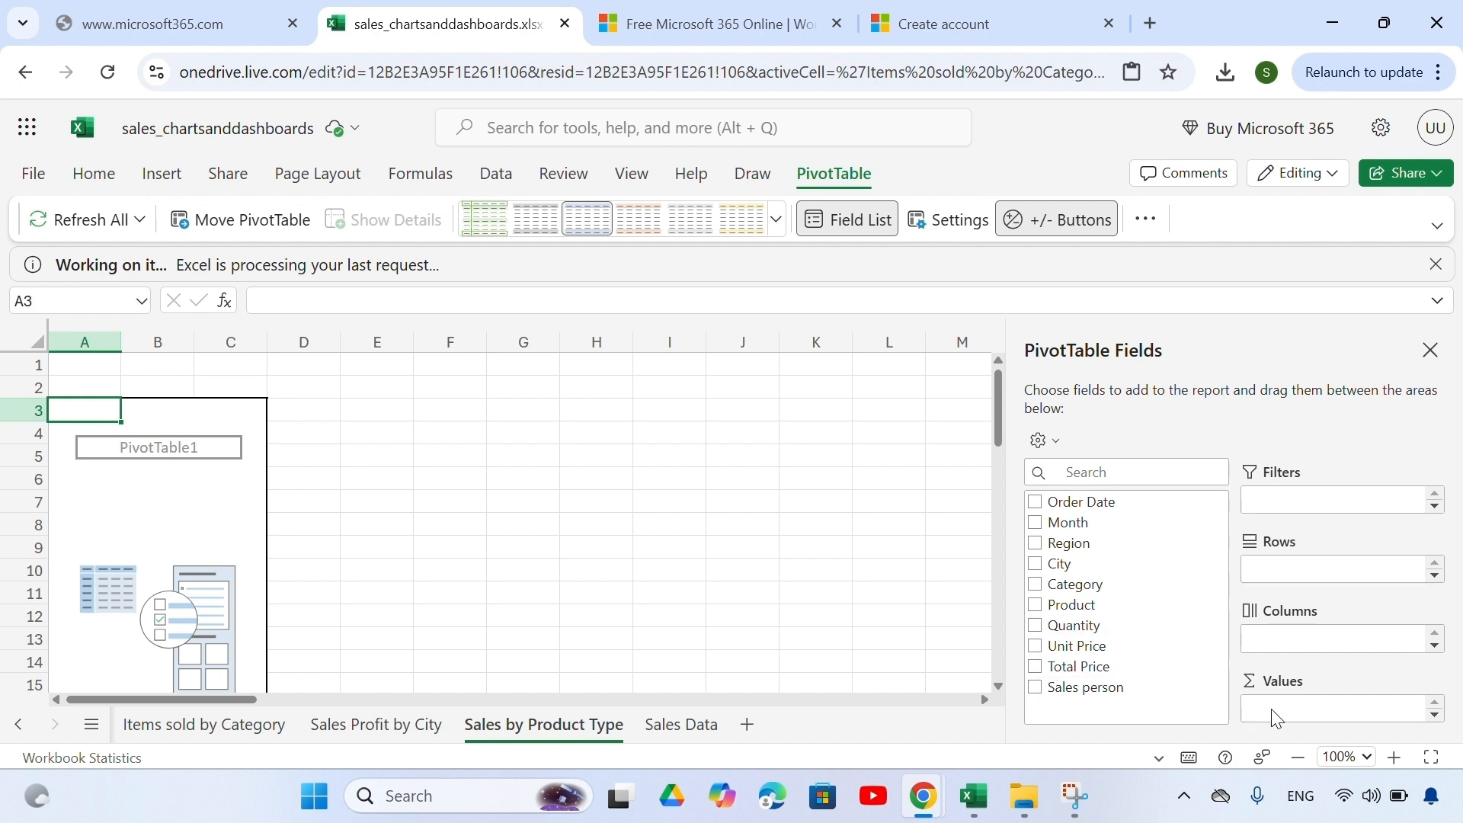
# - Build the PivotTable with Product as the rows and the sum of Quantity as the values
pyautogui.click(1035, 625)
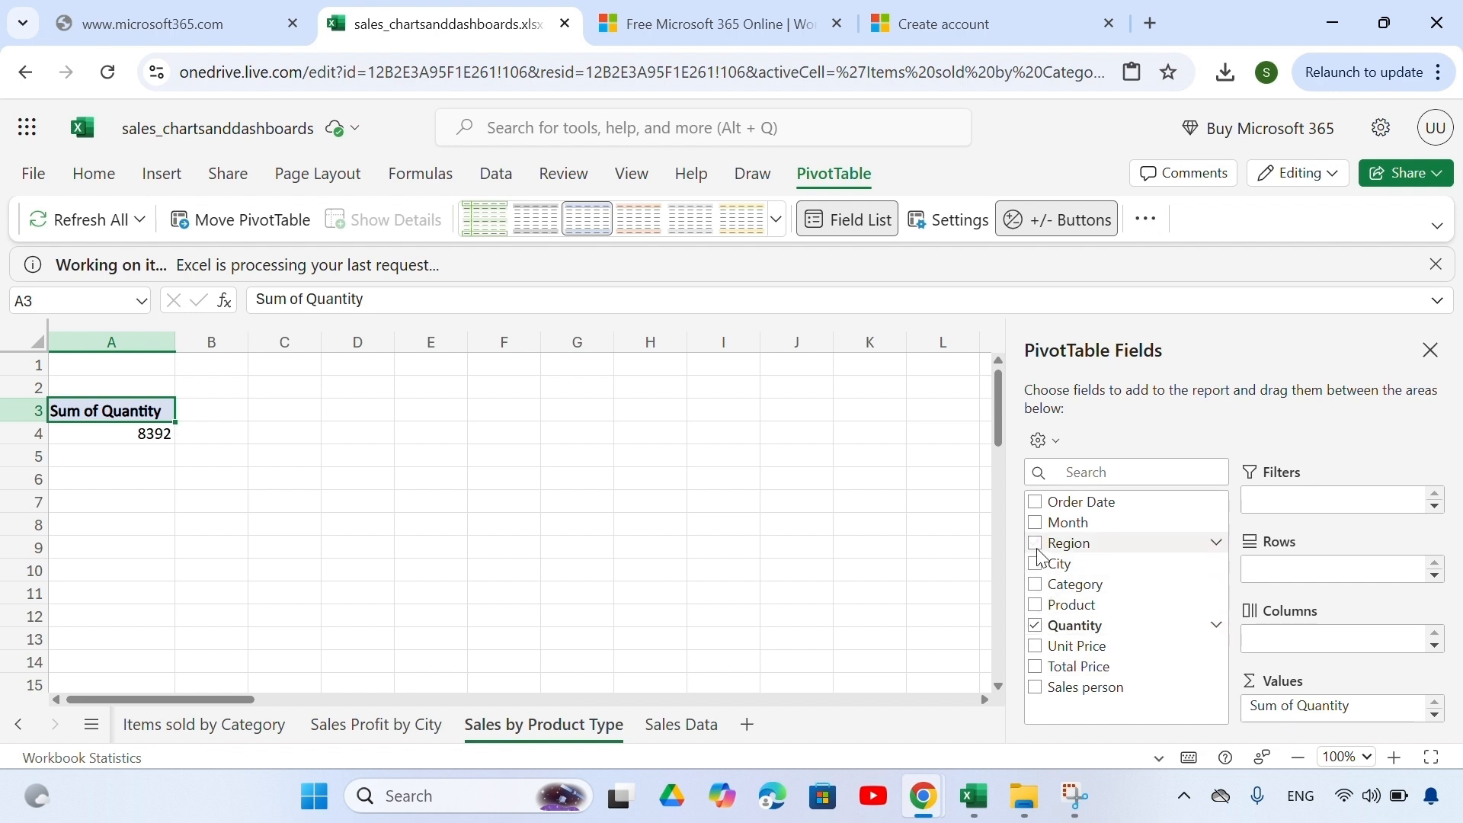
pyautogui.click(1035, 605)
pyautogui.moveTo(1035, 605); pyautogui.dragTo(1271, 568)
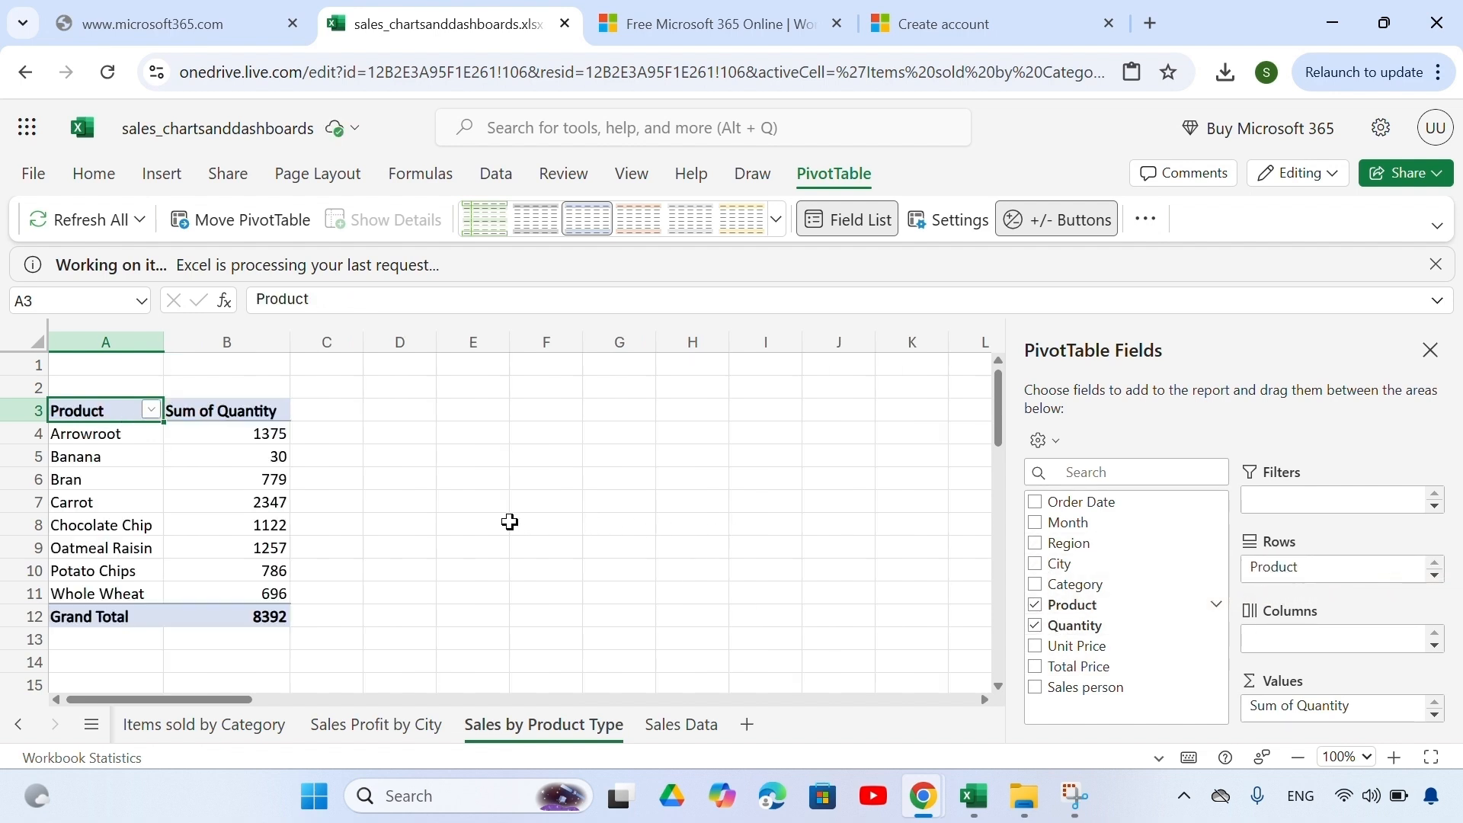
# - Copy the entire product quantity PivotTable and paste it onto the Dashboard sheet at cell I16, beside the Sales by Salesperson chart
pyautogui.moveTo(107, 423); pyautogui.dragTo(276, 615)
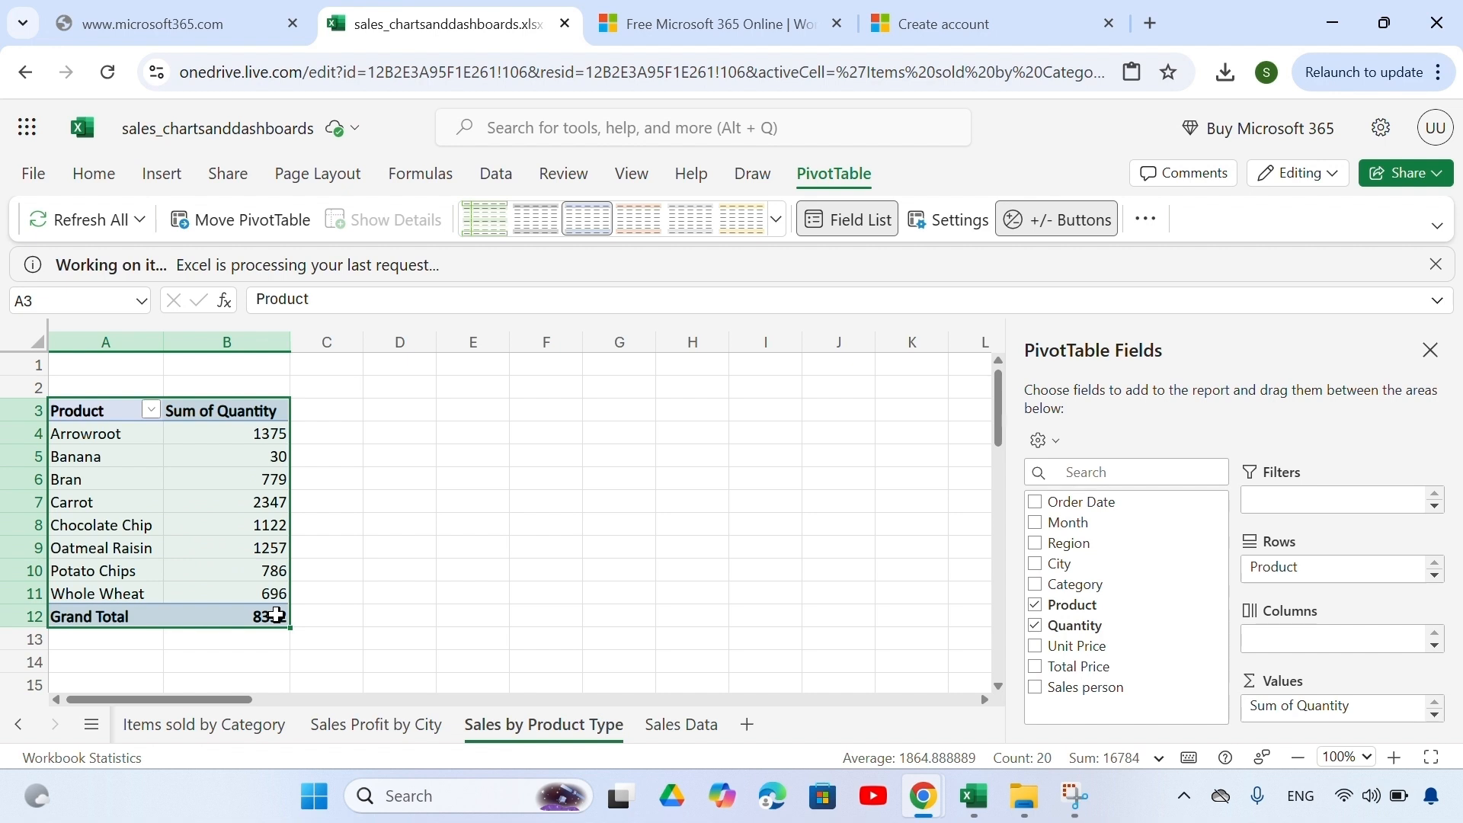
pyautogui.rightClick(192, 485)
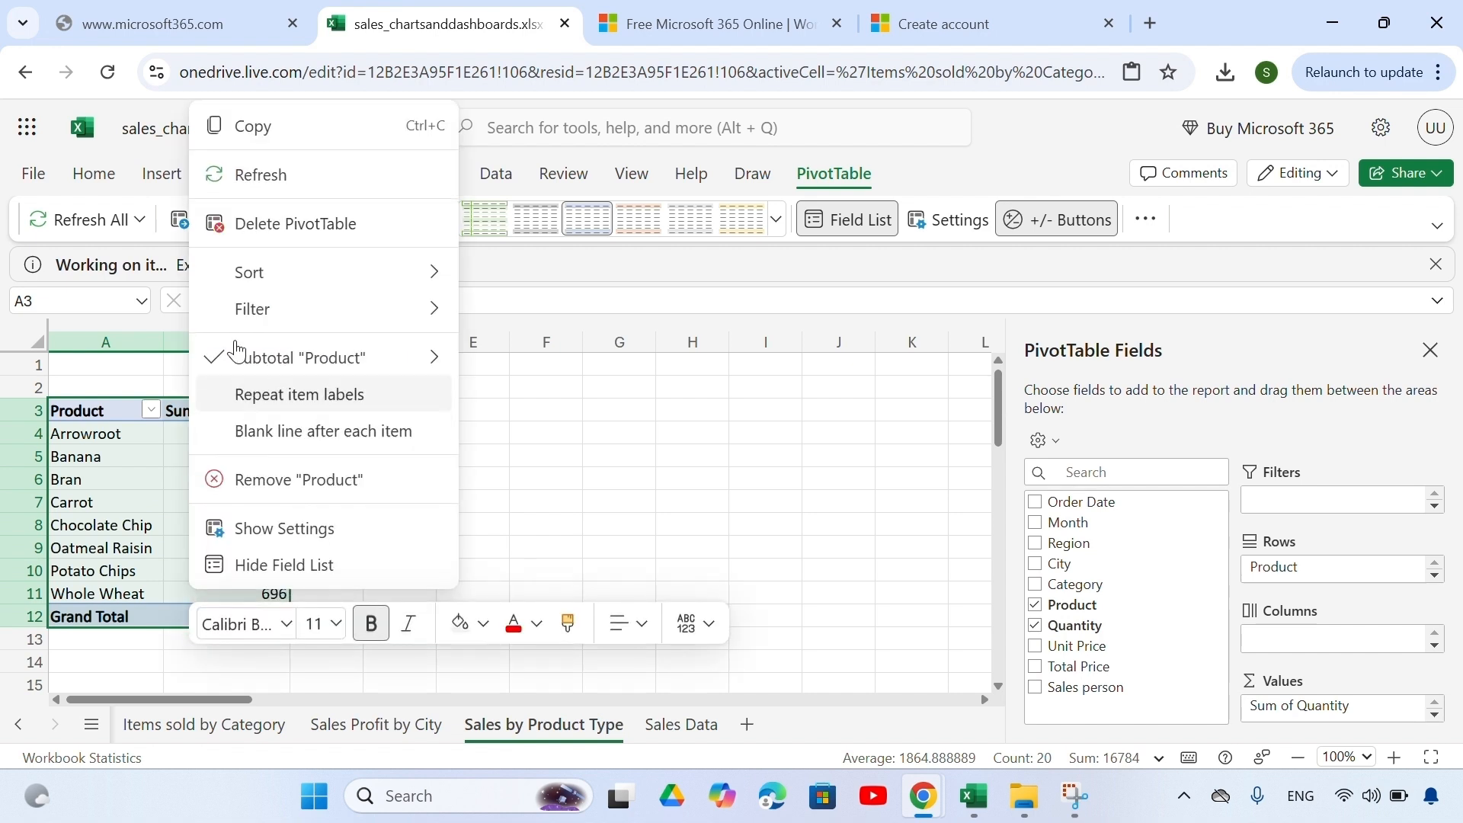
pyautogui.click(246, 125)
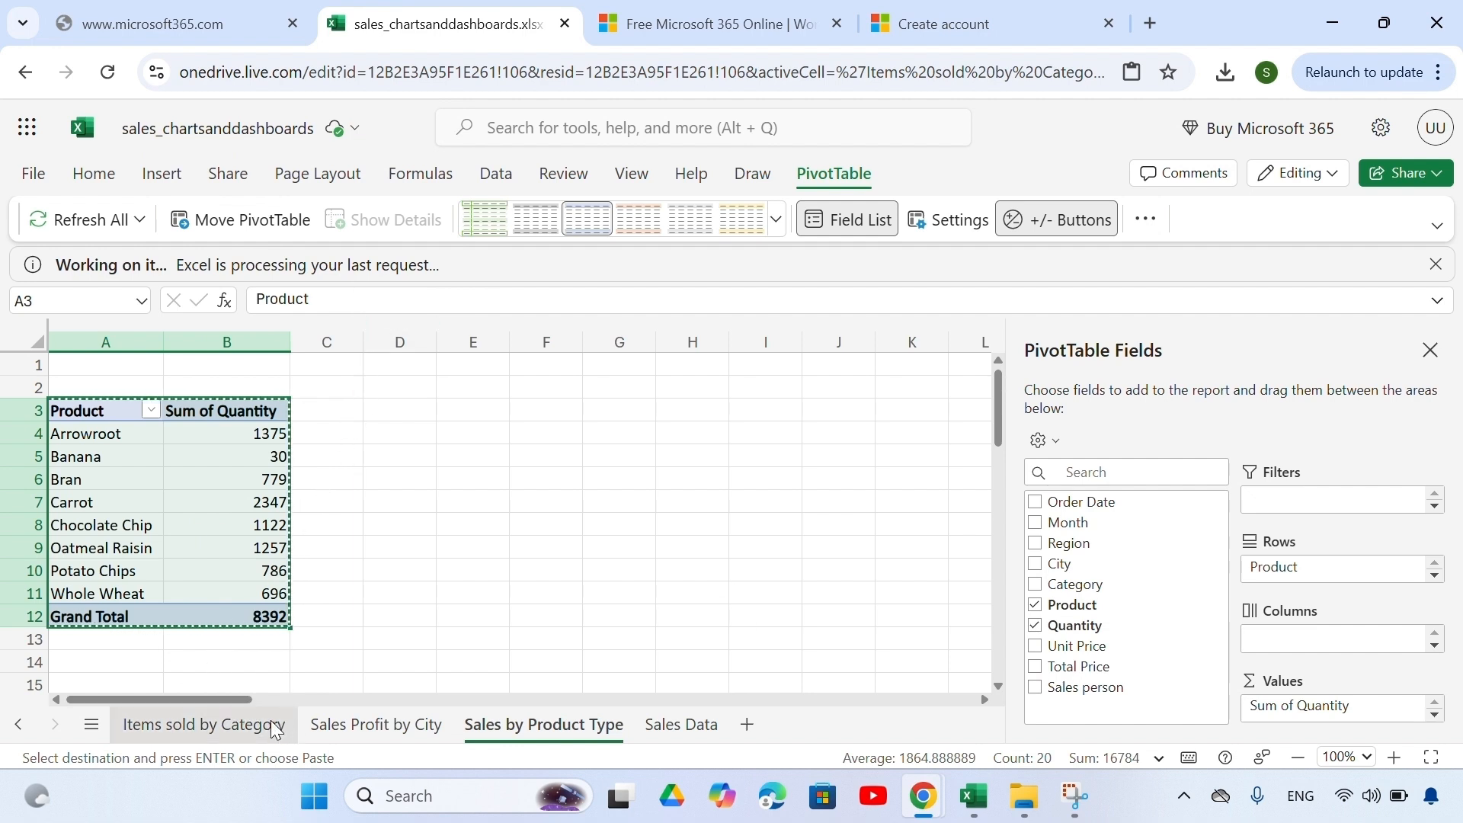
pyautogui.scroll(5, 276, 730)
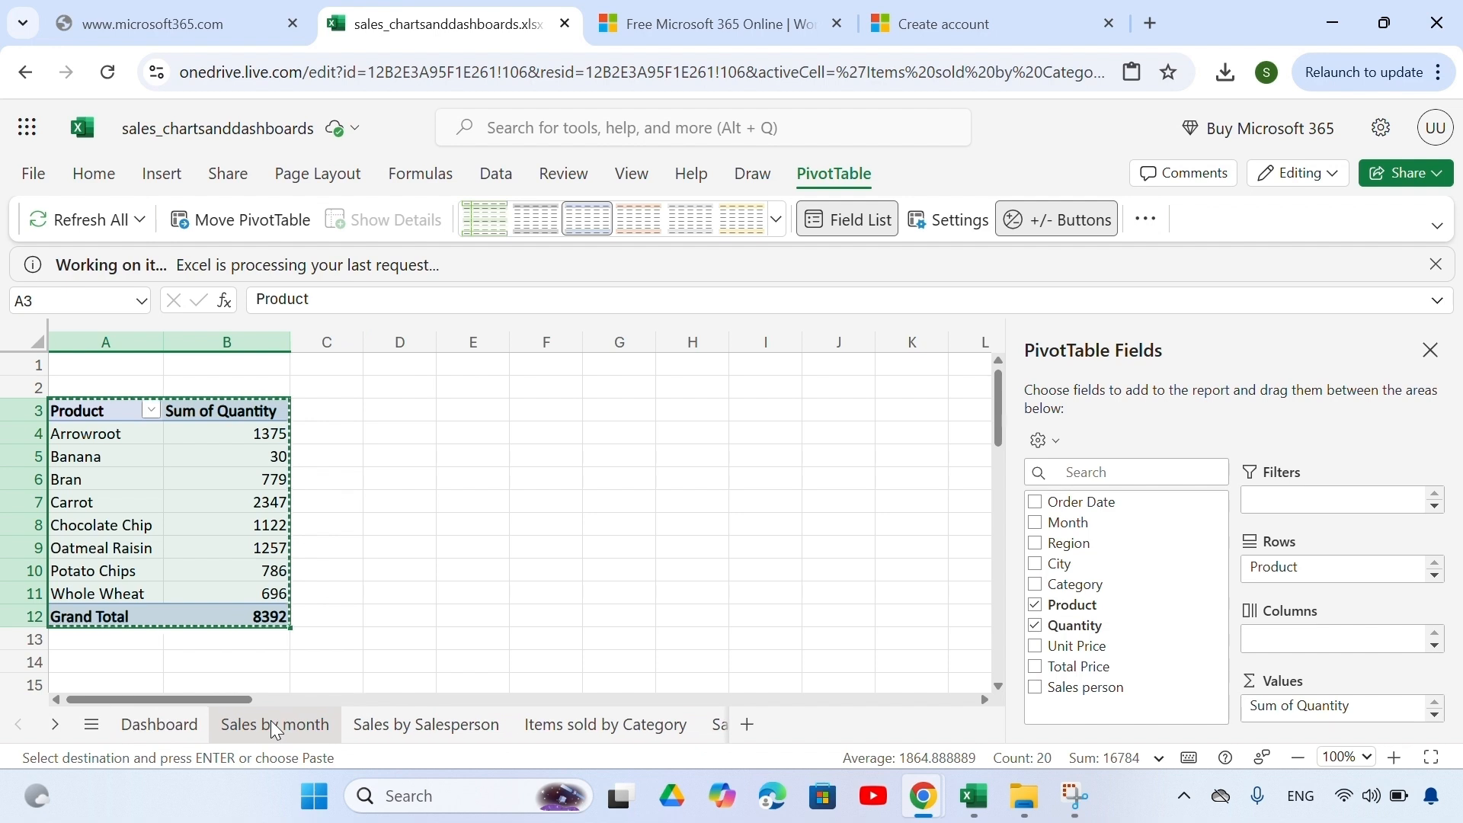
pyautogui.click(140, 733)
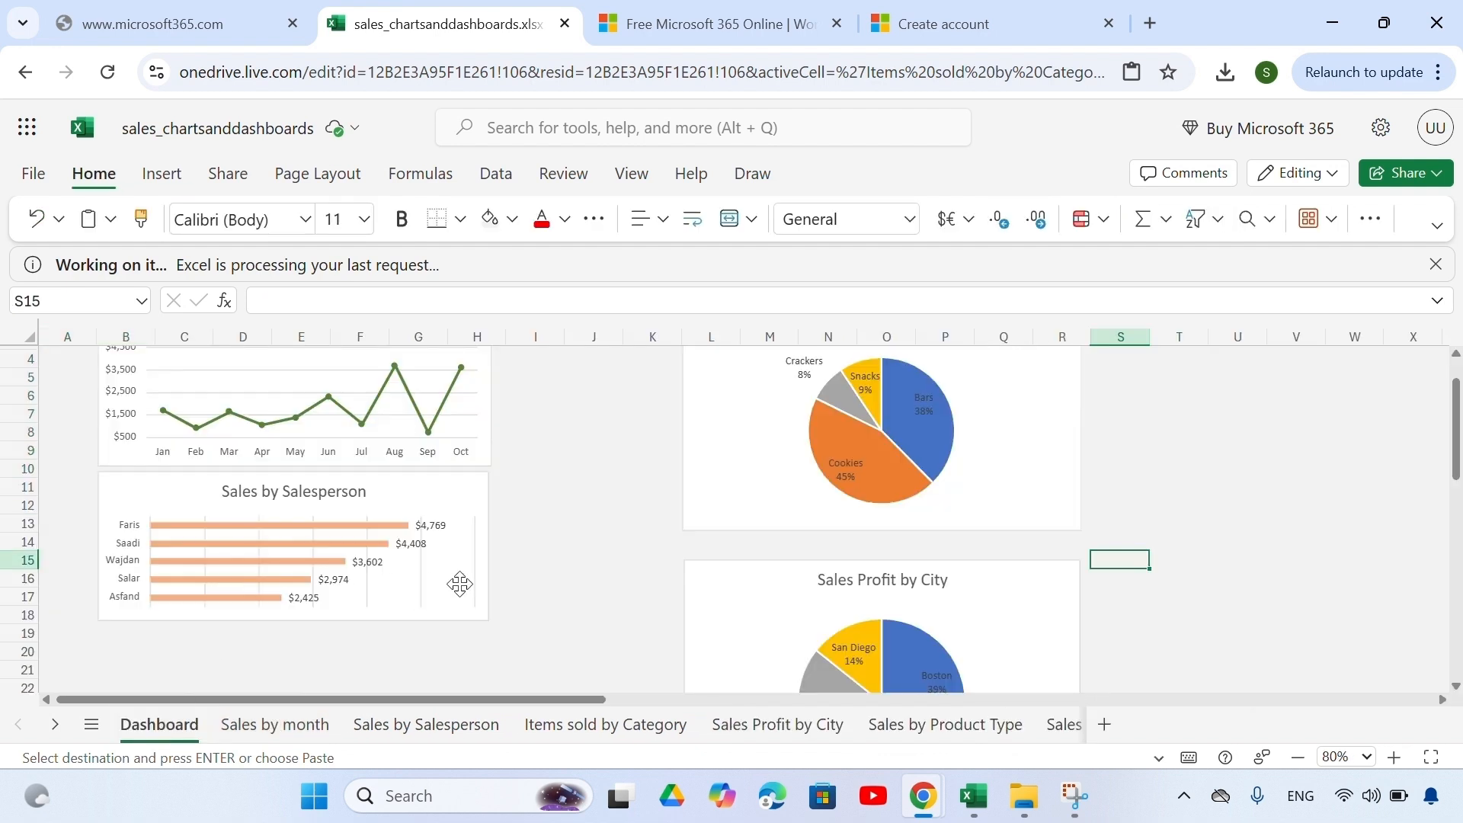
pyautogui.click(555, 579)
pyautogui.hotkey('ctrl', 'v')
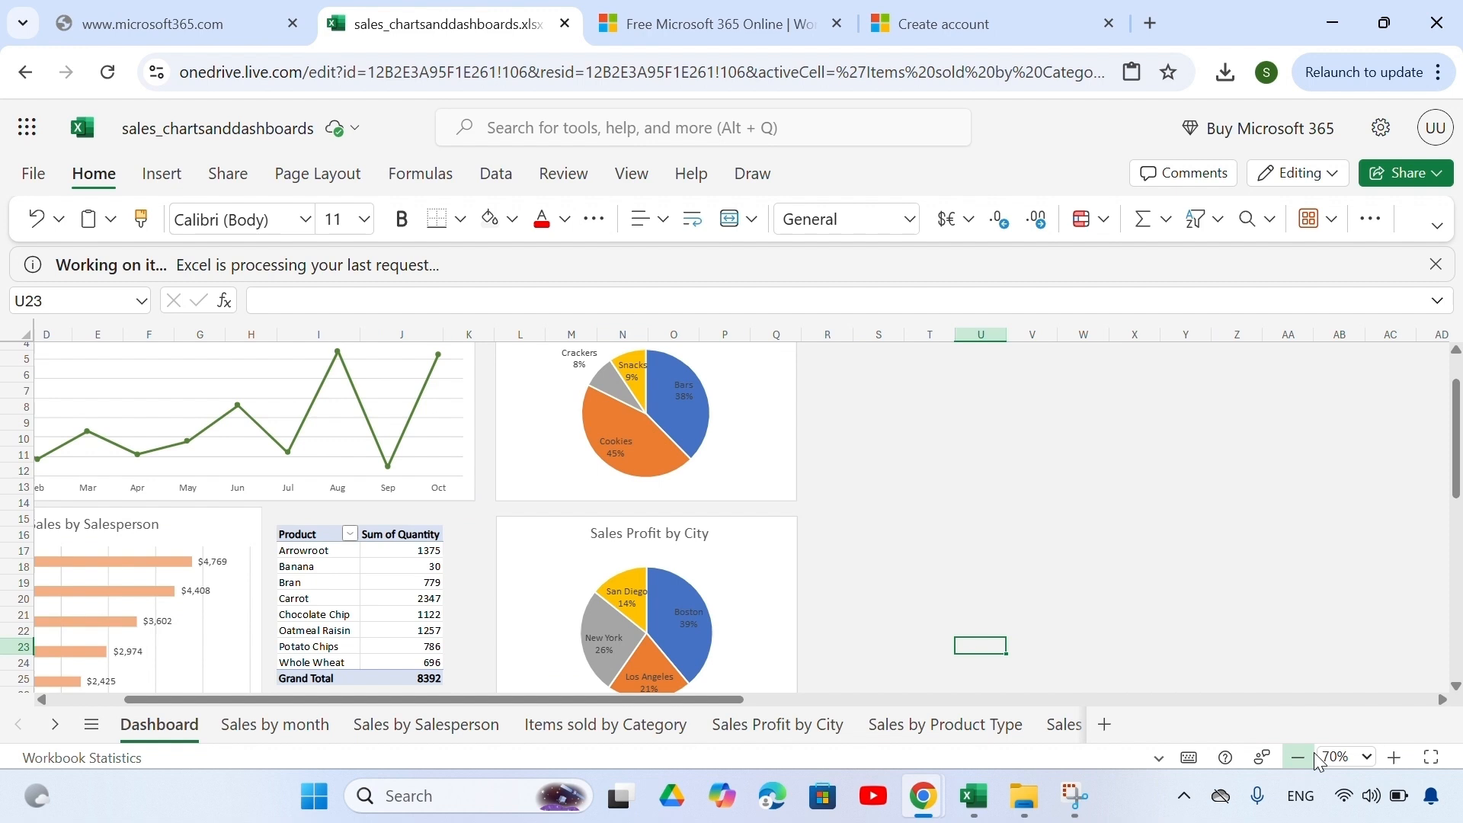
pyautogui.click(1302, 757)
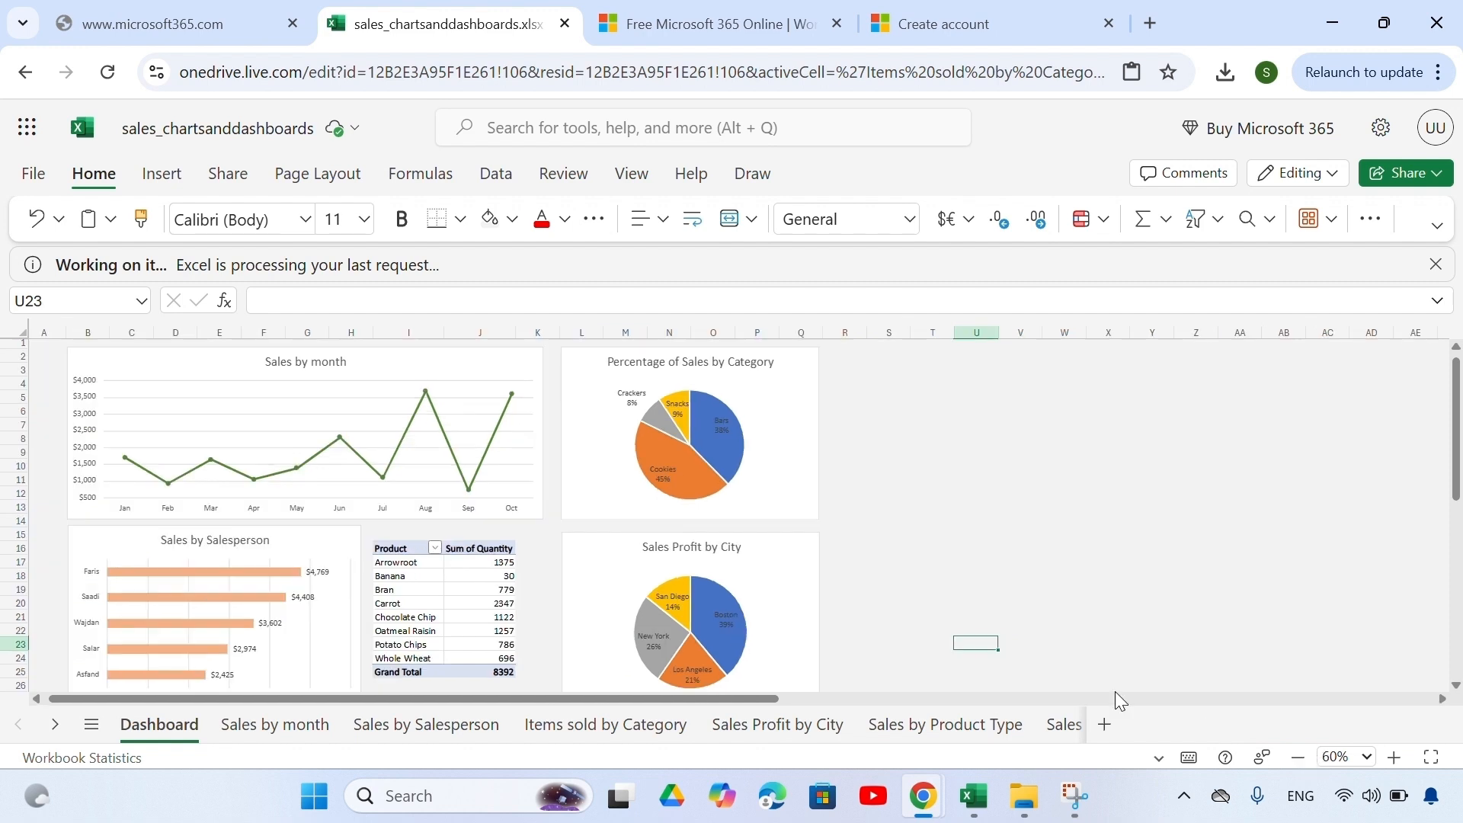